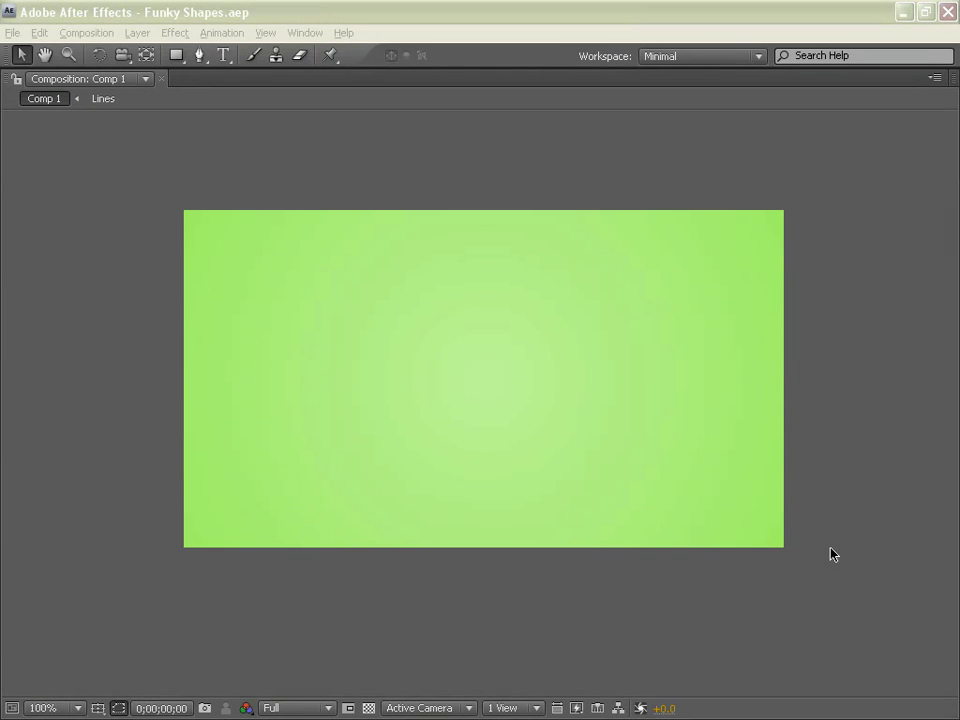
# Preview the blue bar animation, restore the full workspace, and start a new 640×360 Comp 2.
pyautogui.click(830, 553)
pyautogui.press('space')
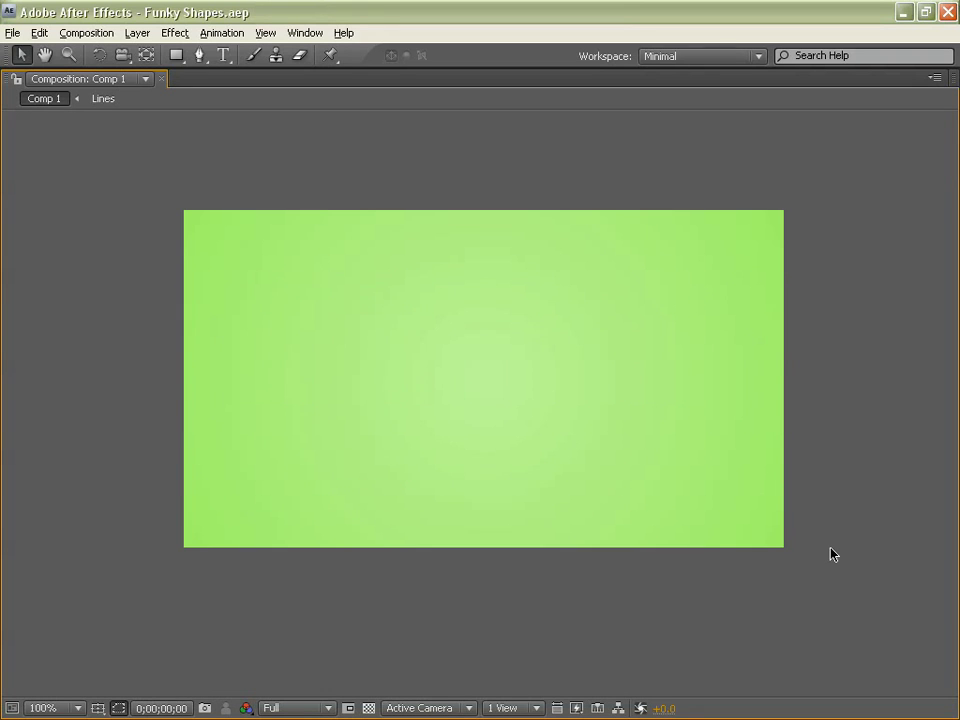
pyautogui.press('`')
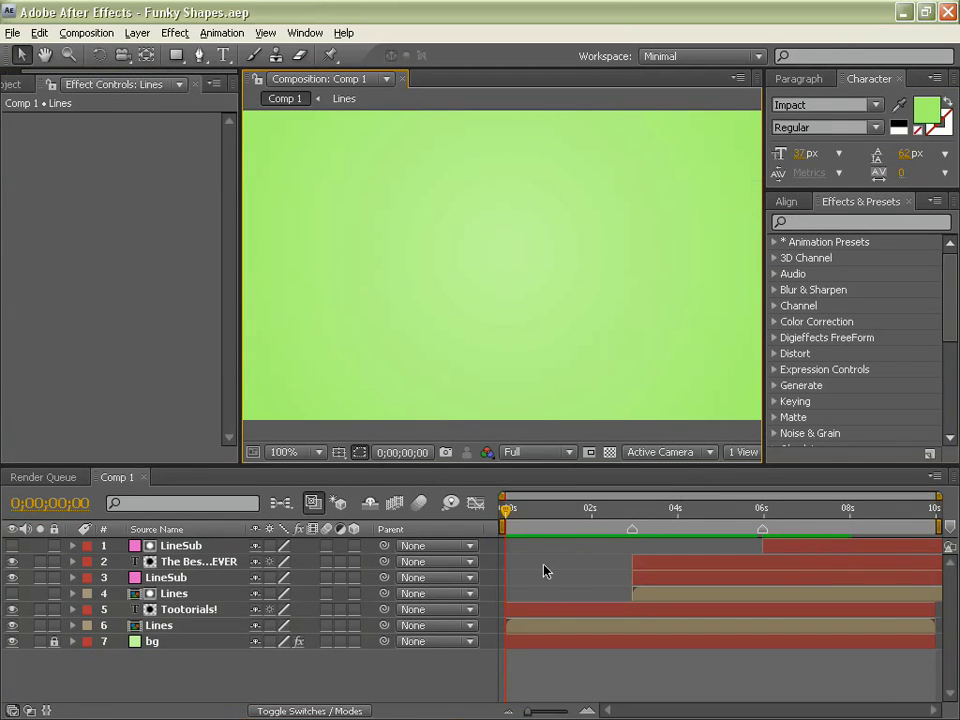
pyautogui.moveTo(509, 517); pyautogui.dragTo(559, 521)
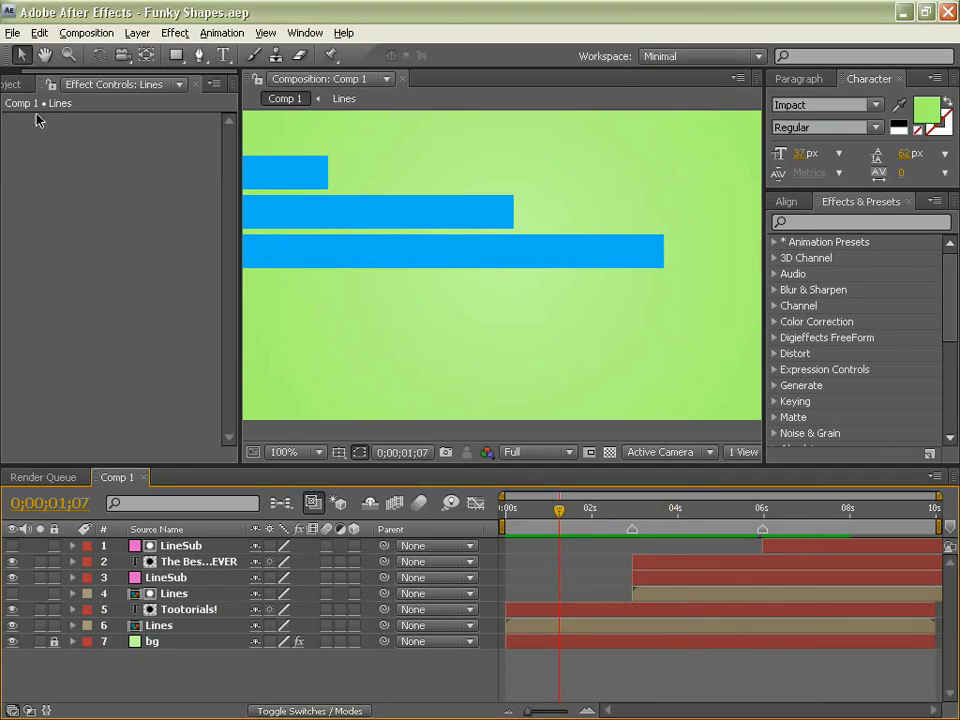
pyautogui.click(12, 84)
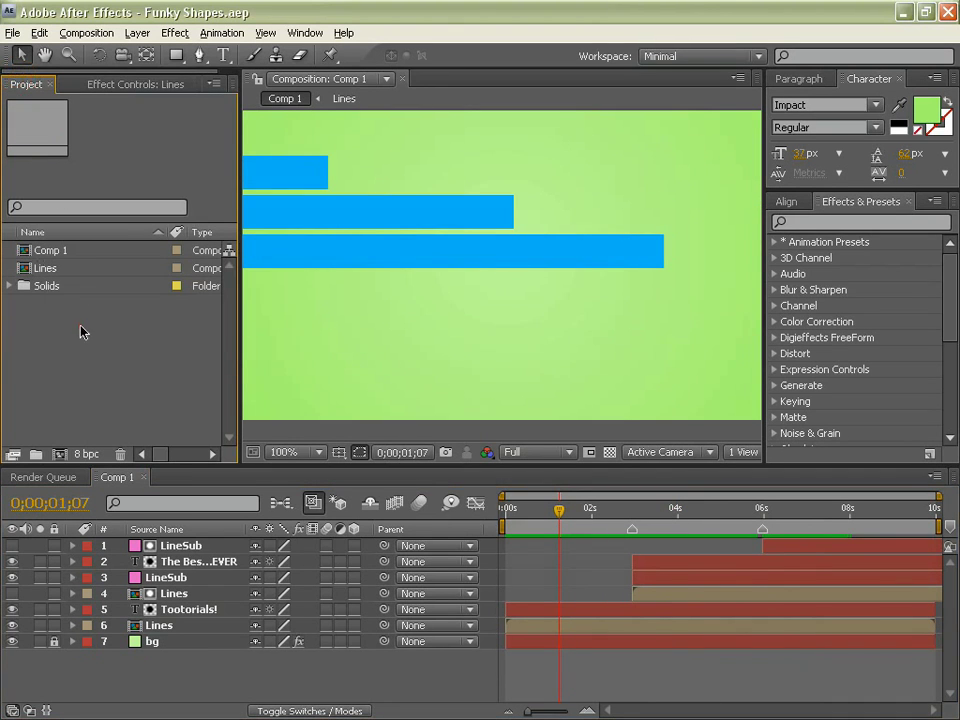
pyautogui.click(61, 455)
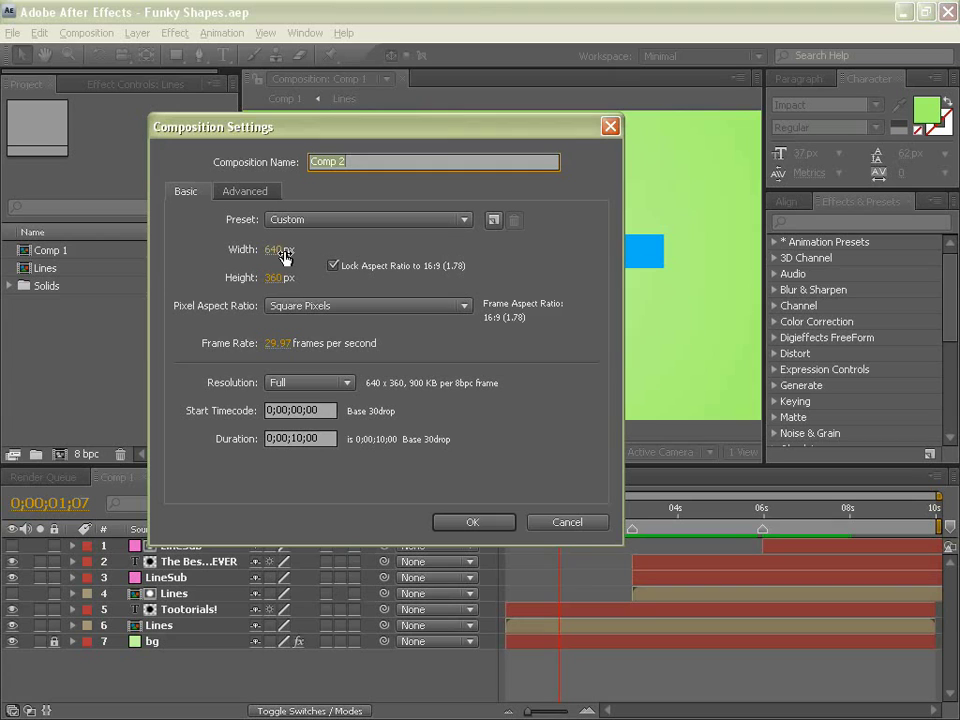
# Confirm the settings to create the empty 640×360, 10-second Comp 2.
pyautogui.click(478, 522)
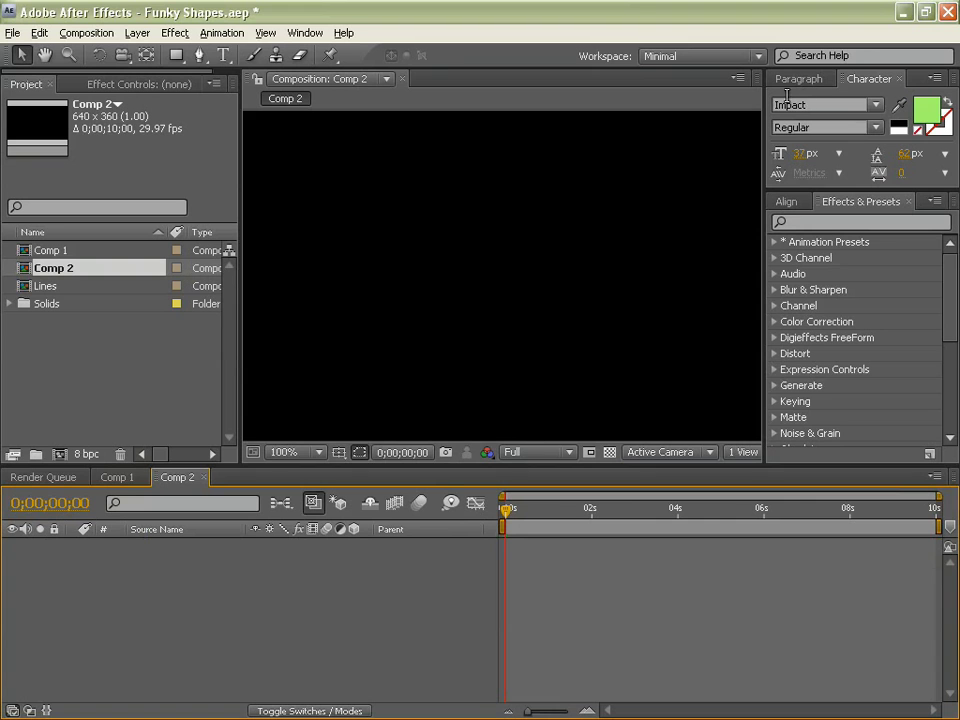
# Add a 640×360 solid named 'bg' coloured light green.
pyautogui.scroll(-2, 589, 232)
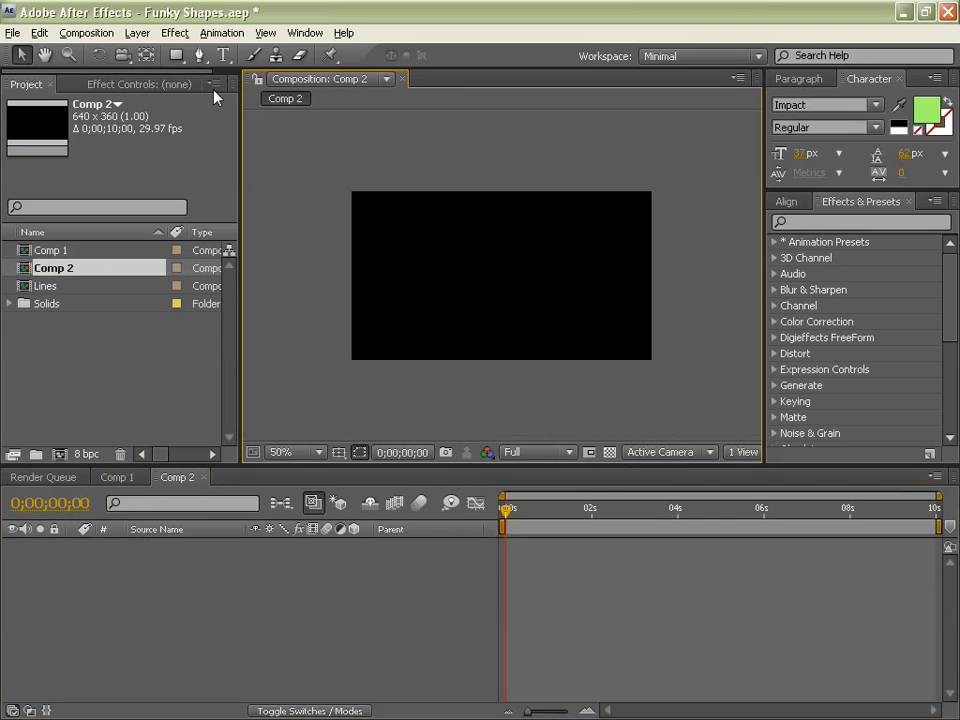
pyautogui.rightClick(131, 595)
pyautogui.moveTo(193, 452)
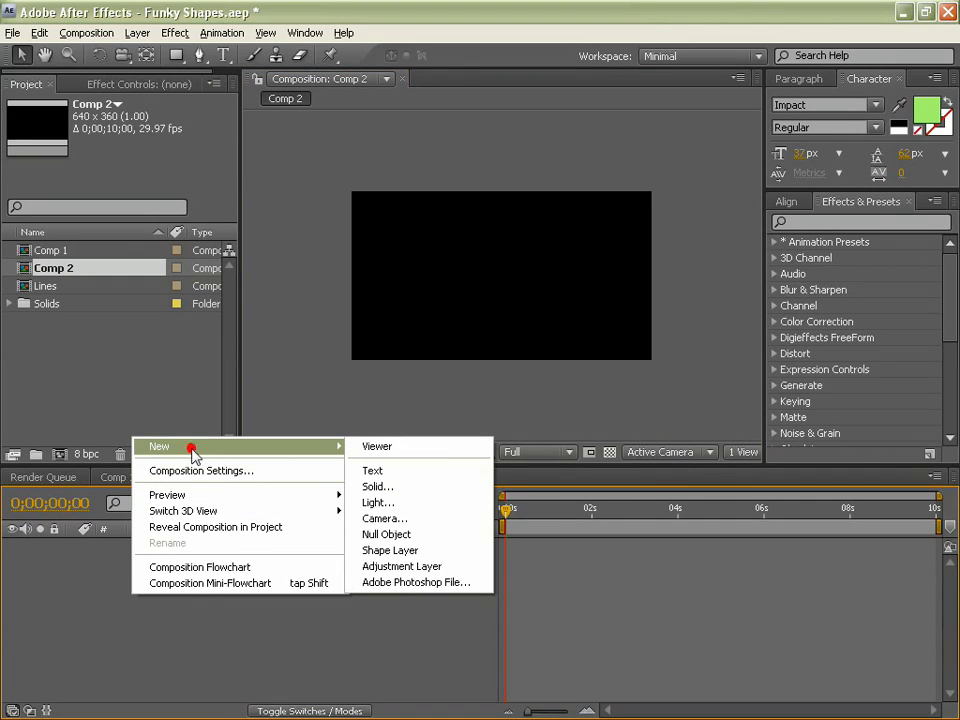
pyautogui.click(377, 486)
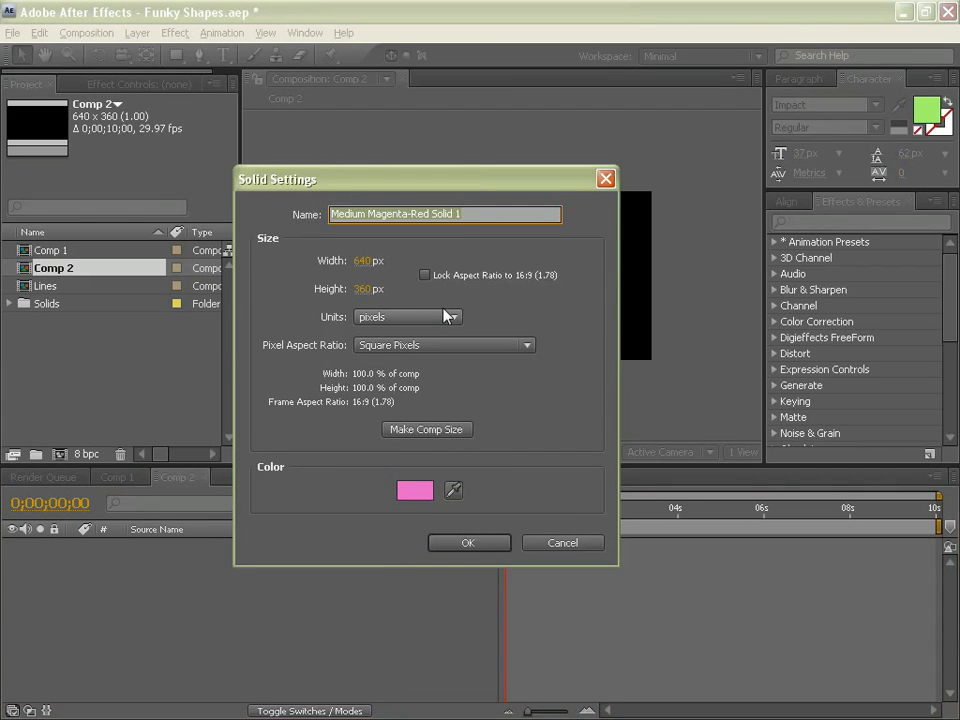
pyautogui.write('bg')
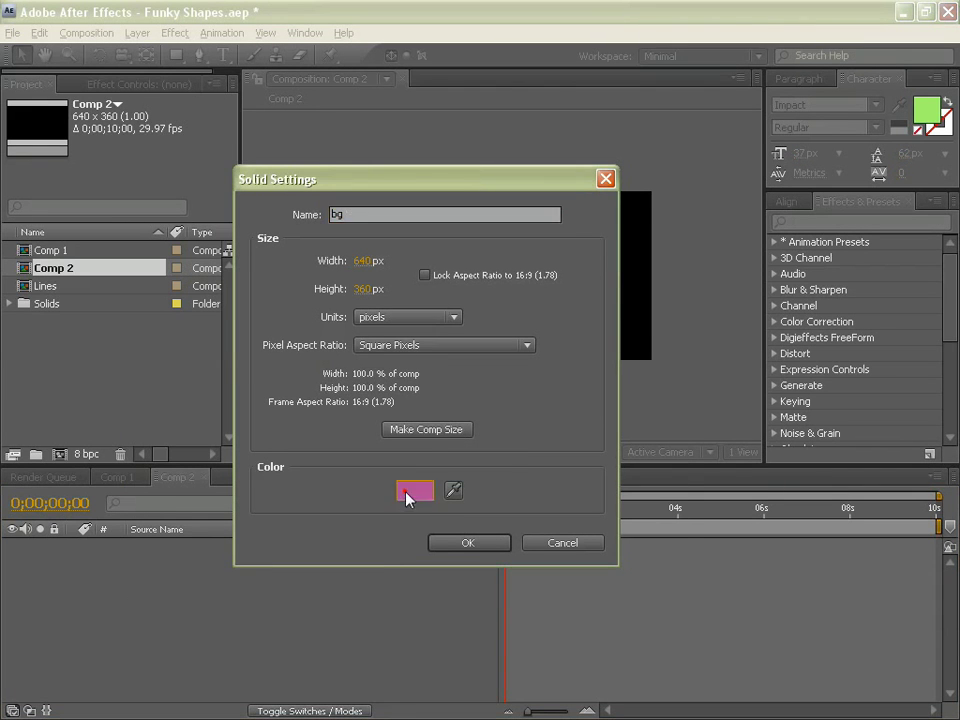
pyautogui.click(415, 490)
pyautogui.moveTo(478, 456); pyautogui.dragTo(491, 565)
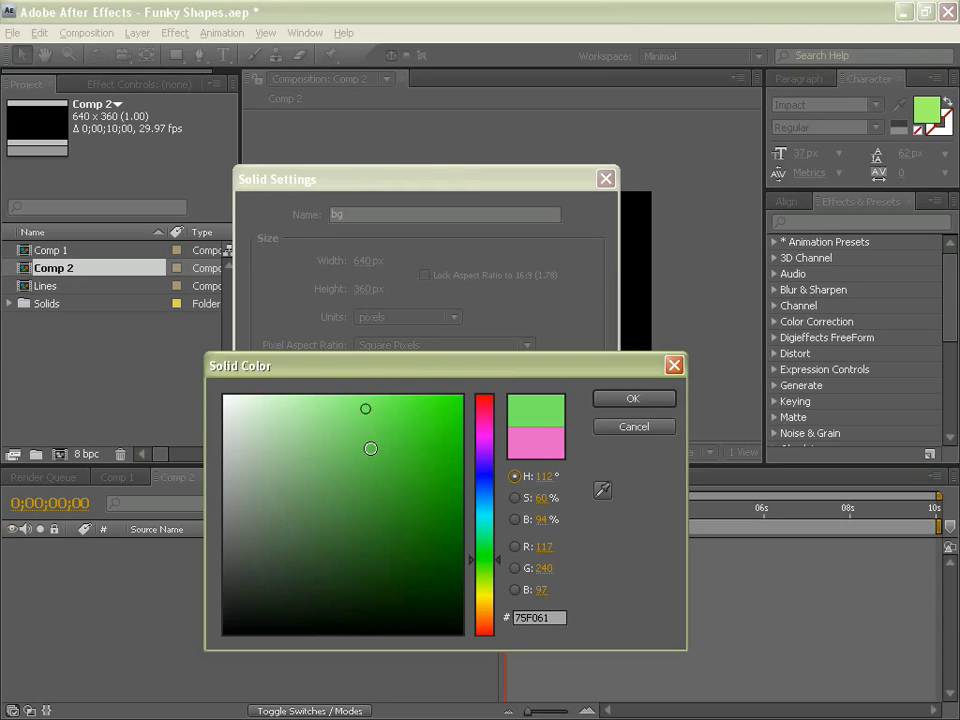
pyautogui.moveTo(360, 425); pyautogui.dragTo(356, 415)
pyautogui.click(633, 398)
# Apply a radial Ramp to bg, starting at the centre and ending past the lower-right corner.
pyautogui.click(465, 543)
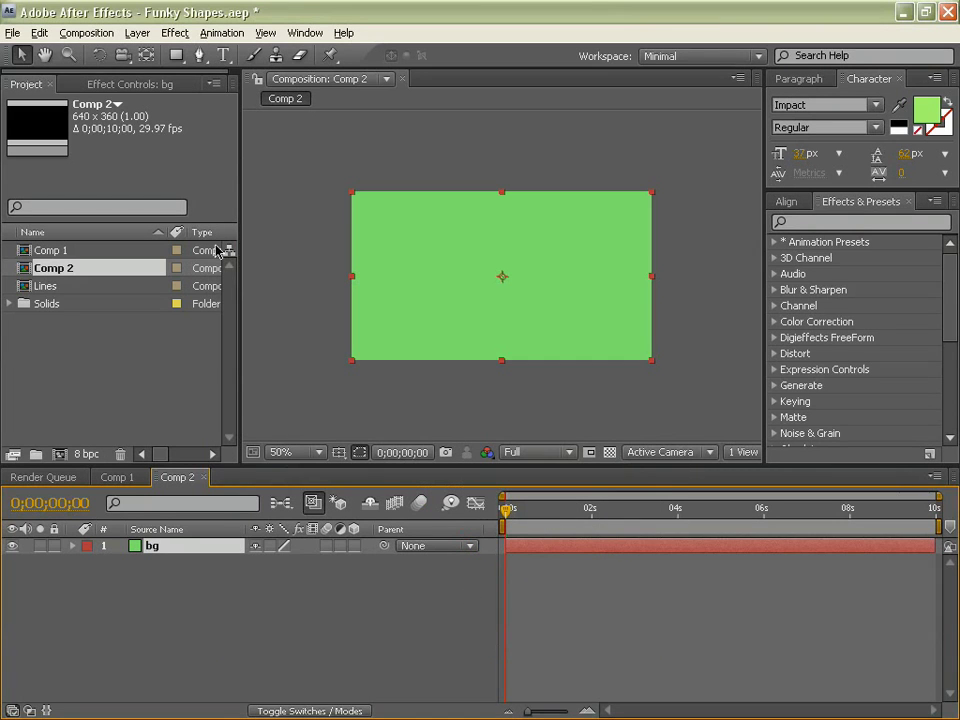
pyautogui.click(176, 34)
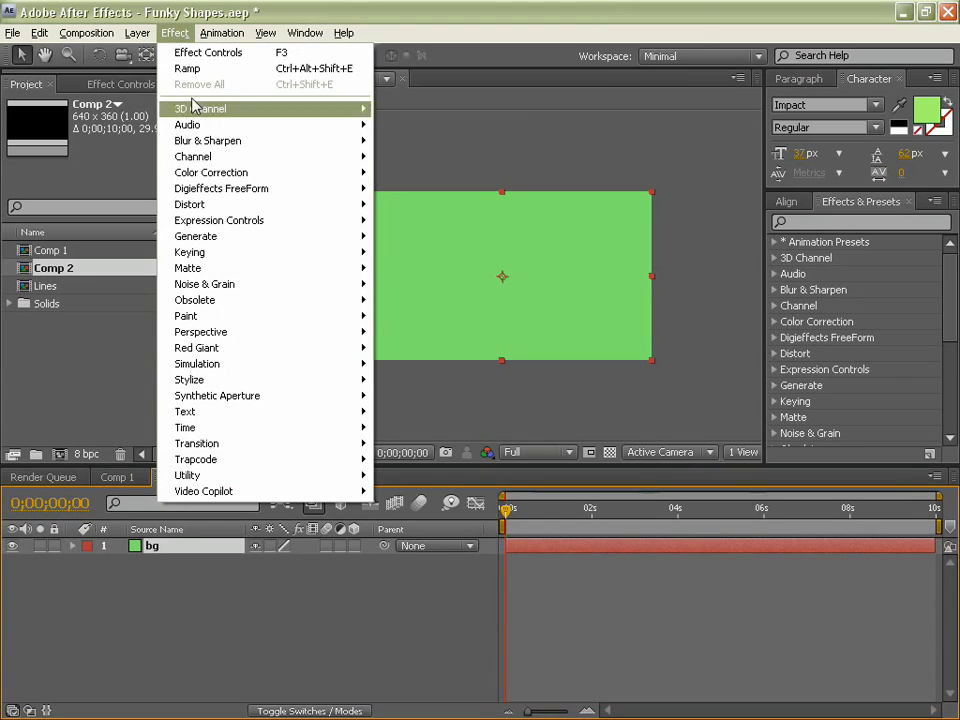
pyautogui.click(236, 237)
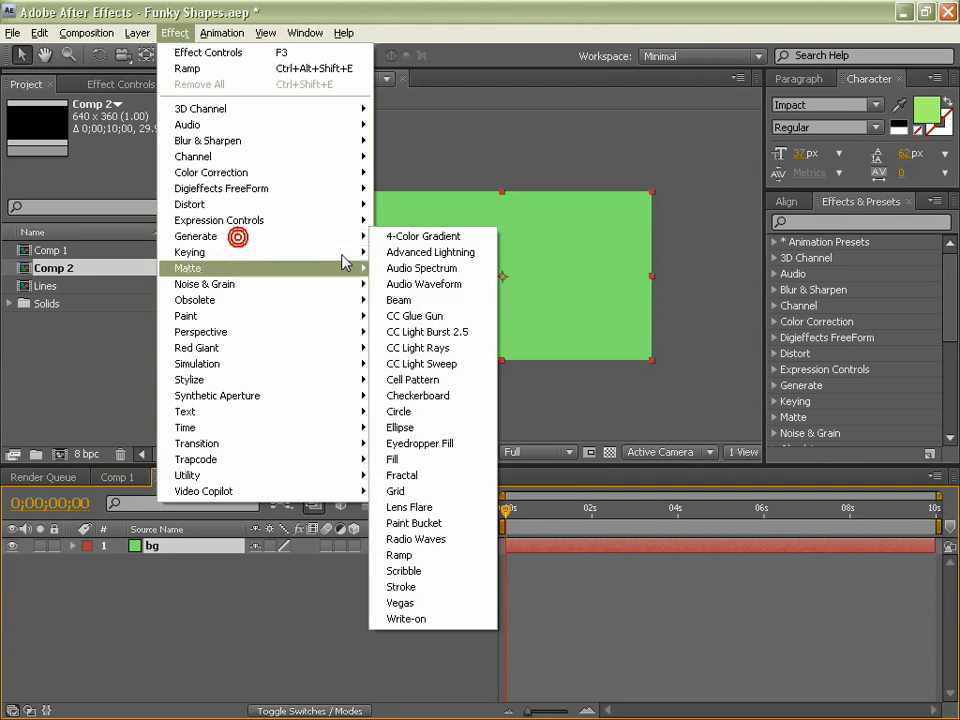
pyautogui.click(421, 557)
pyautogui.click(152, 216)
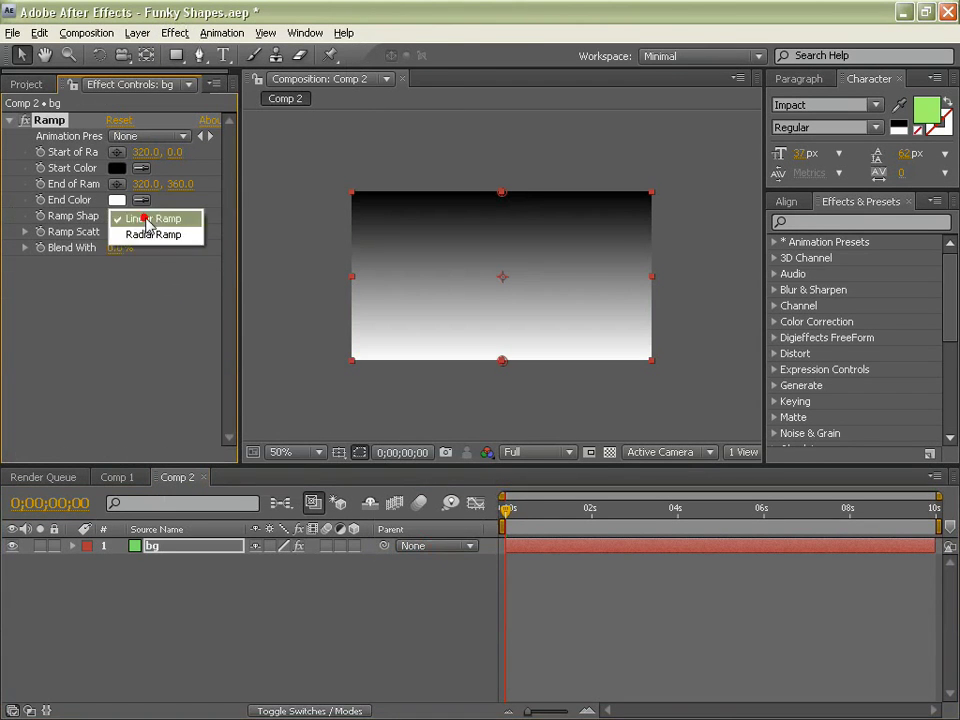
pyautogui.click(150, 233)
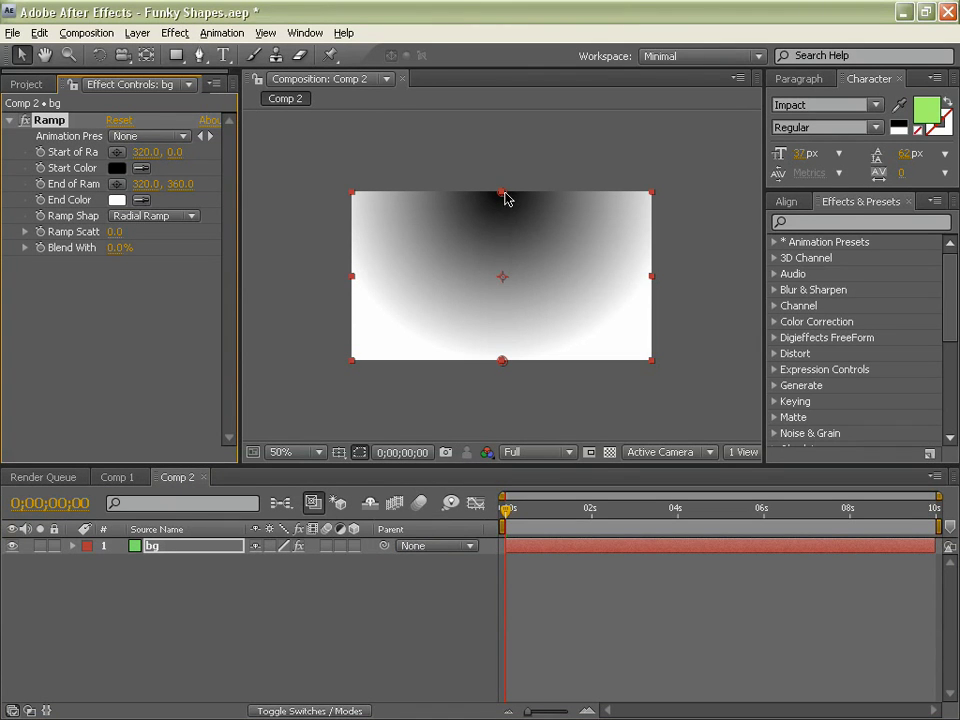
pyautogui.moveTo(507, 198); pyautogui.dragTo(505, 282)
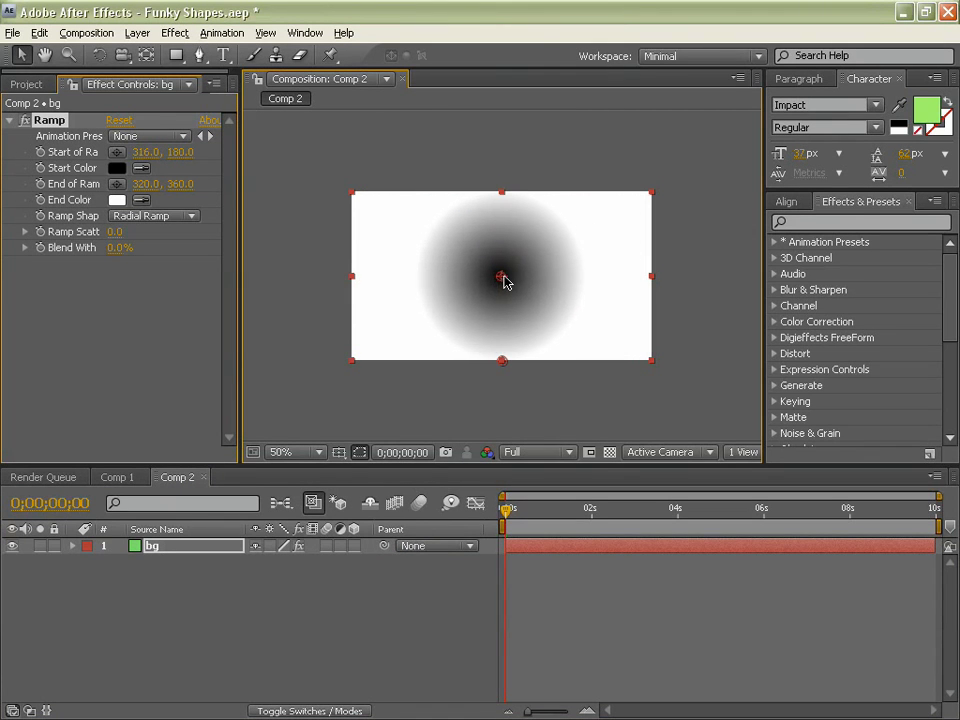
pyautogui.moveTo(503, 362); pyautogui.dragTo(731, 412)
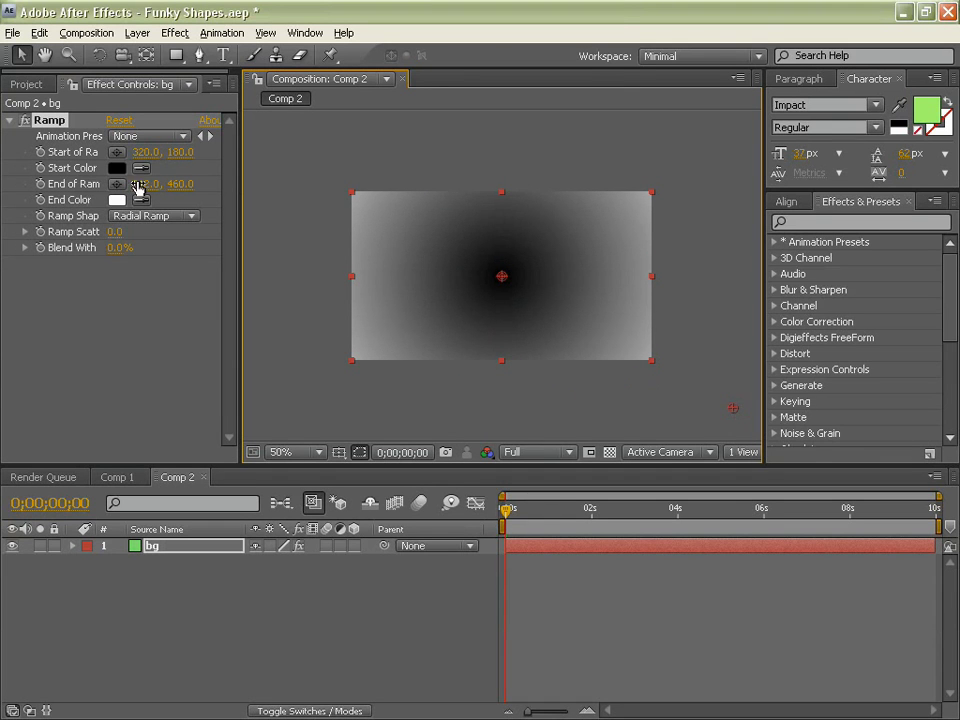
# Set the ramp's start colour to light green and its end colour to bright green #1CF112.
pyautogui.click(142, 168)
pyautogui.click(139, 544)
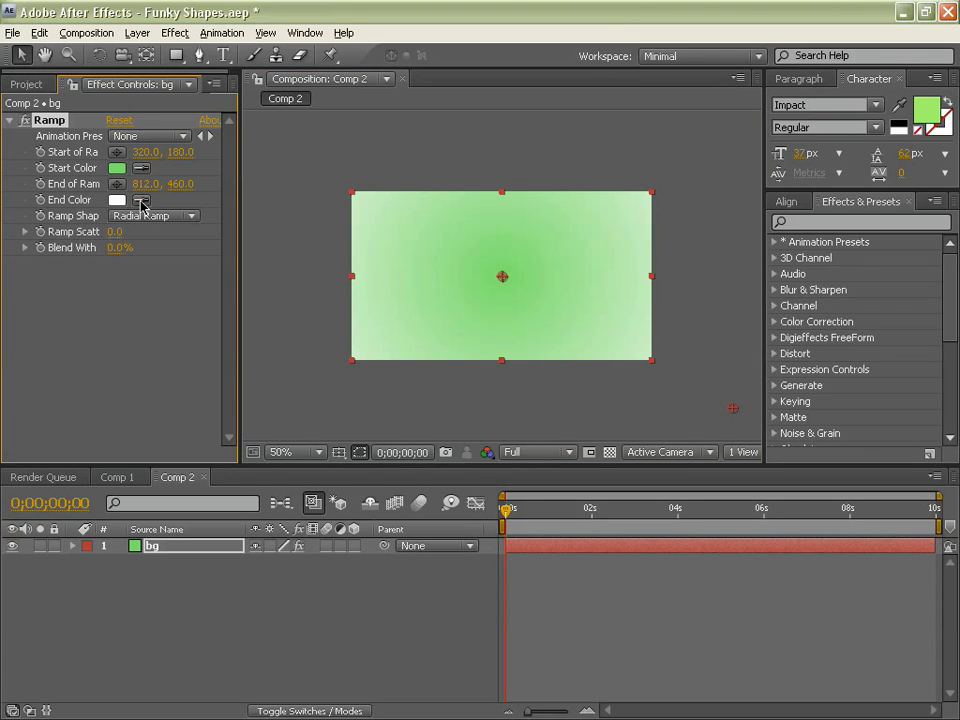
pyautogui.click(142, 203)
pyautogui.click(117, 168)
pyautogui.click(118, 200)
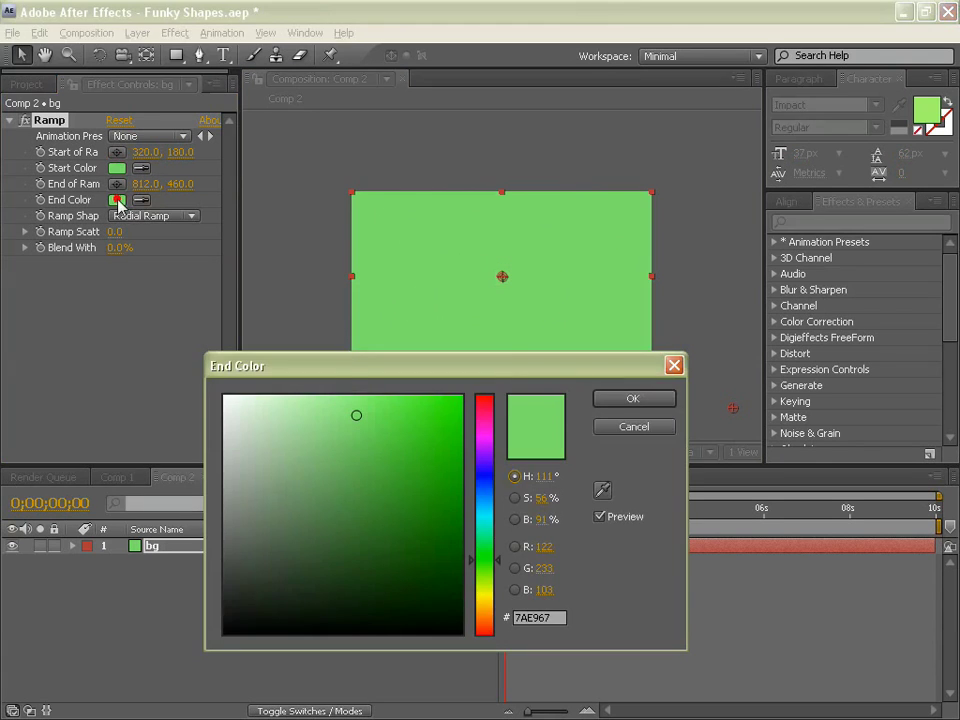
pyautogui.moveTo(398, 421)
pyautogui.mouseDown()
pyautogui.moveTo(439, 403)
pyautogui.moveTo(441, 432)
pyautogui.moveTo(429, 399)
pyautogui.moveTo(456, 394)
pyautogui.moveTo(444, 406)
pyautogui.mouseUp()
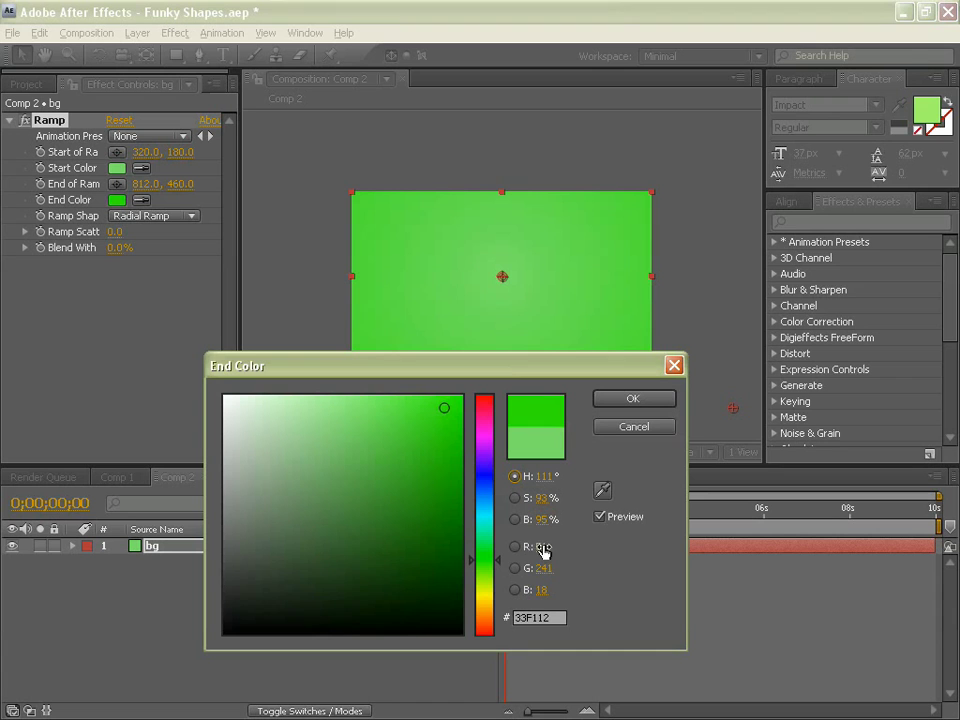
pyautogui.click(495, 558)
pyautogui.moveTo(499, 565); pyautogui.dragTo(504, 557)
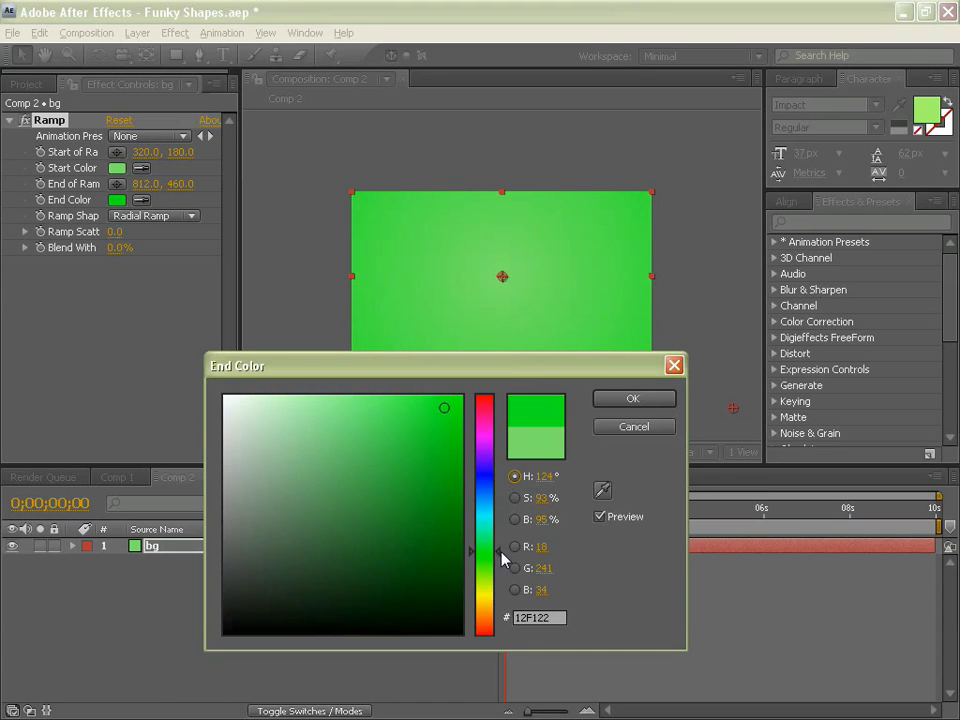
pyautogui.click(628, 399)
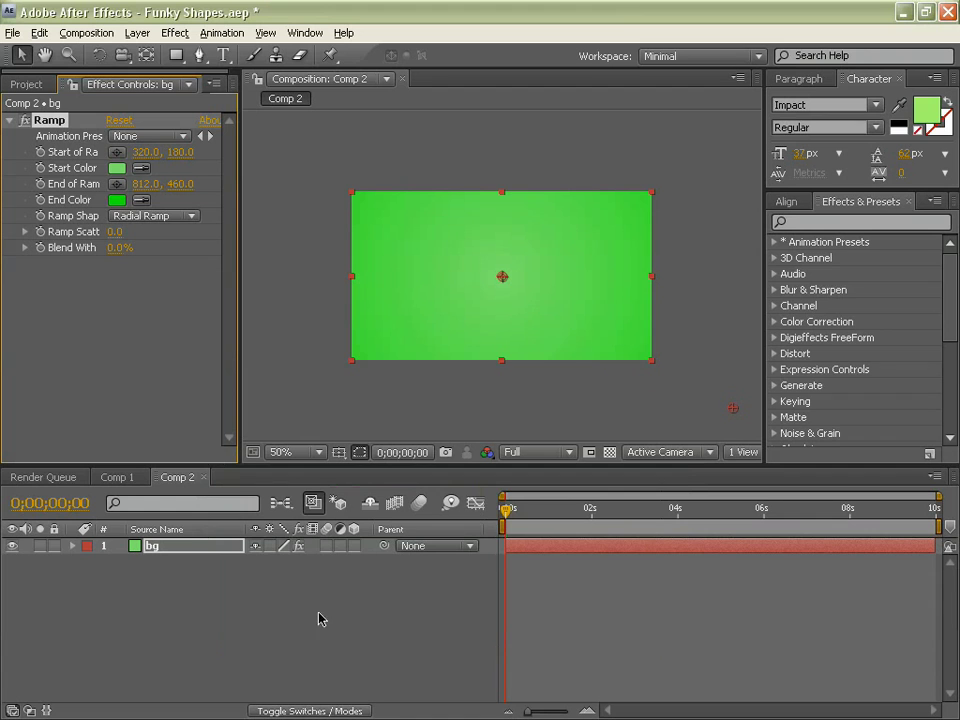
# Add a new bright blue 0078FF solid named 'line'.
pyautogui.click(82, 616)
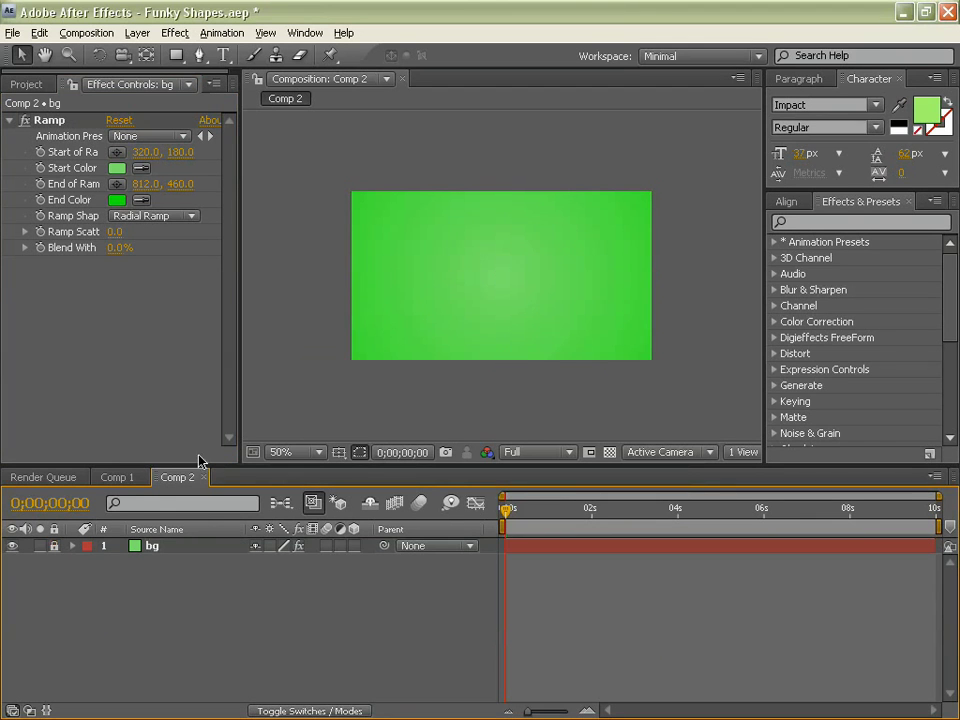
pyautogui.rightClick(147, 607)
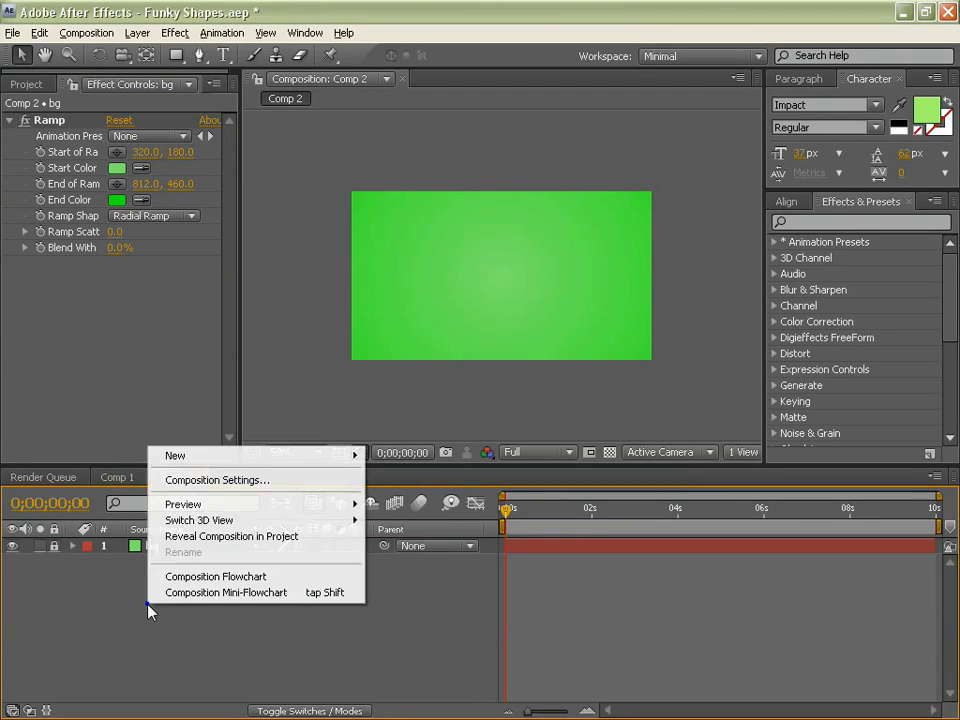
pyautogui.click(221, 456)
pyautogui.click(464, 498)
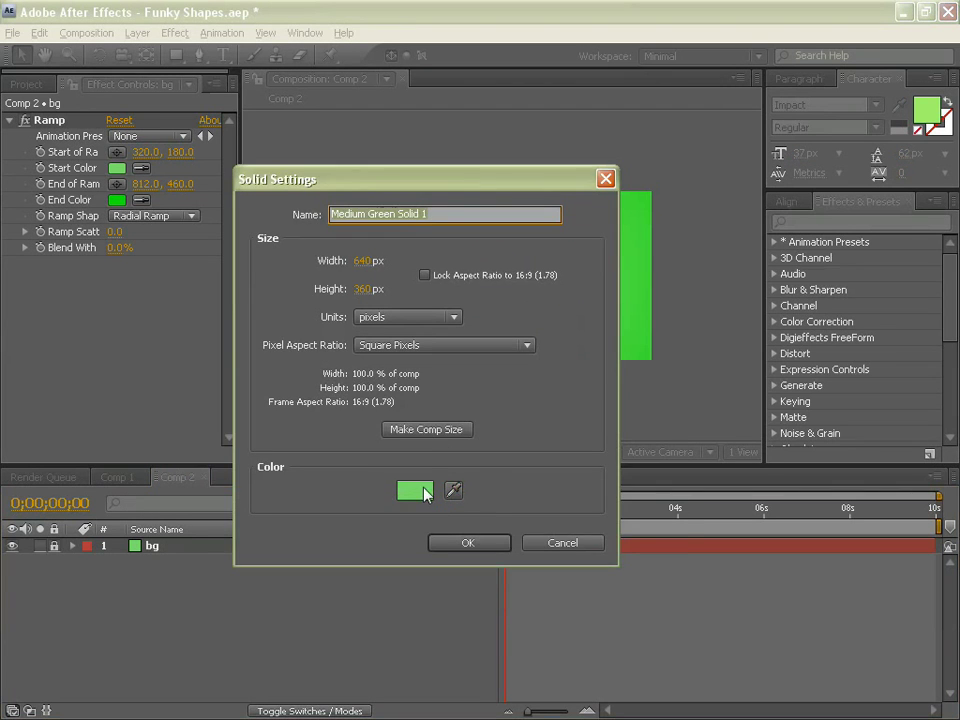
pyautogui.click(424, 491)
pyautogui.moveTo(493, 528); pyautogui.dragTo(493, 495)
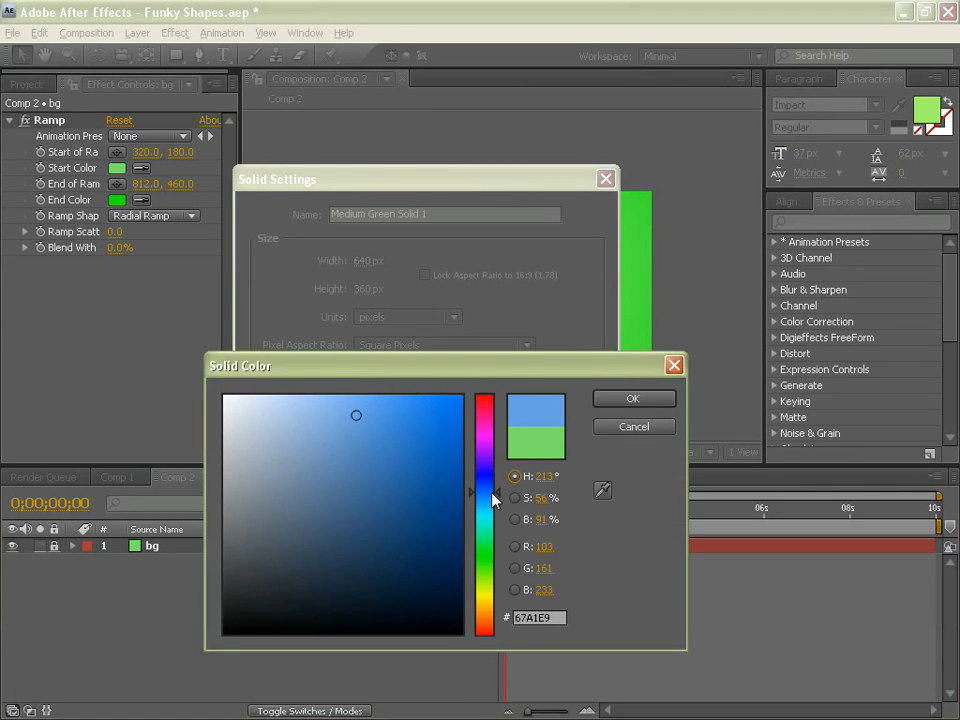
pyautogui.moveTo(448, 423); pyautogui.dragTo(484, 378)
pyautogui.click(608, 401)
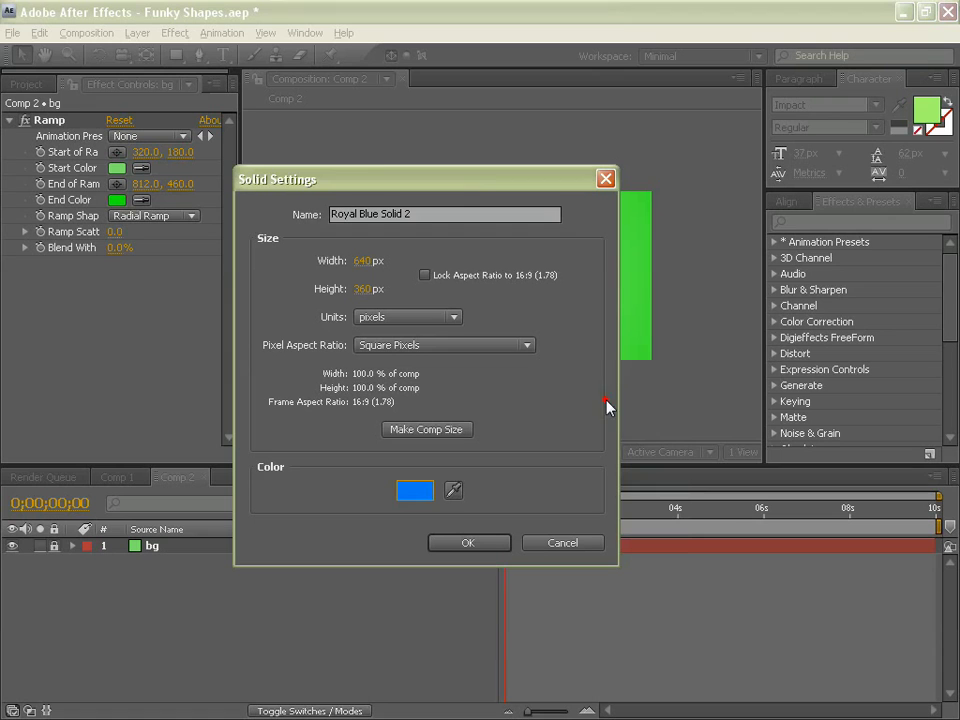
pyautogui.click(428, 215)
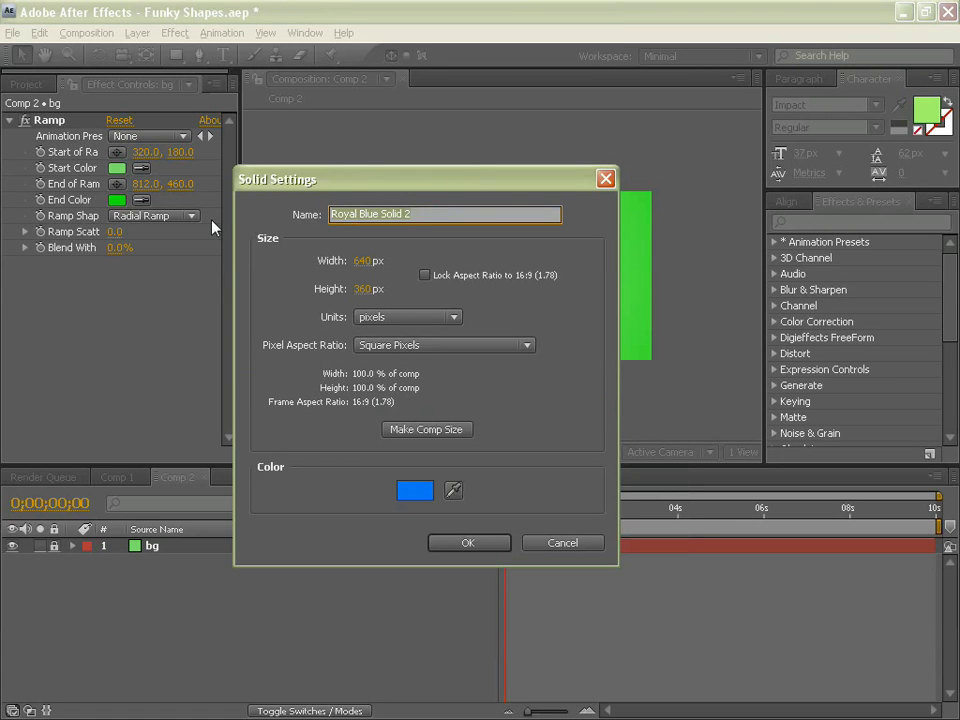
pyautogui.write('line')
pyautogui.press('Return')
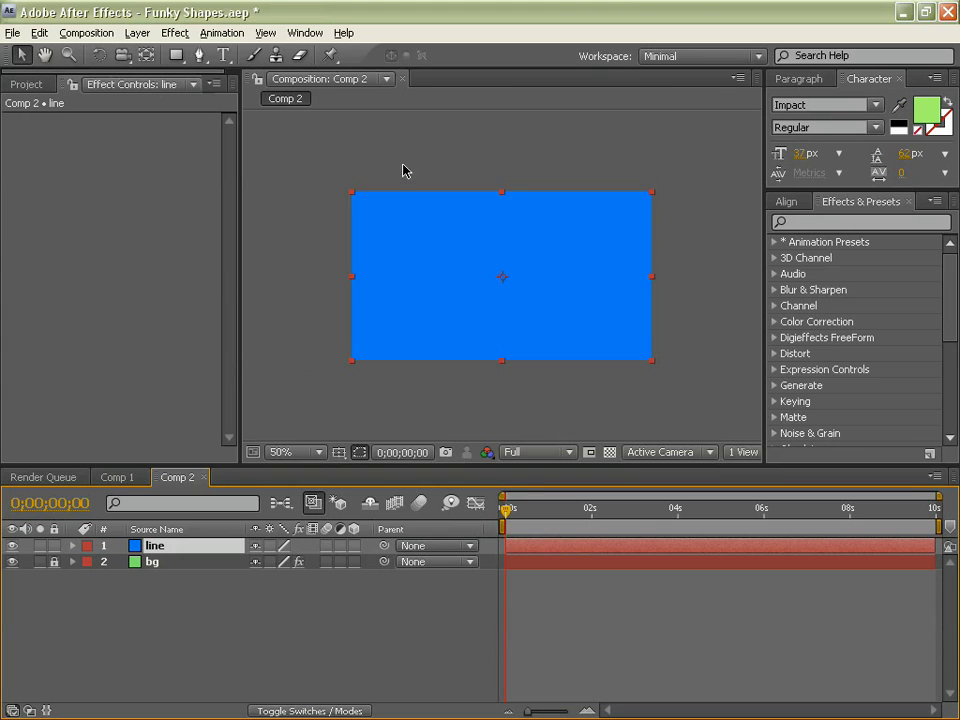
# Squash the line solid into a thin horizontal band across the centre.
pyautogui.moveTo(503, 193); pyautogui.dragTo(506, 268)
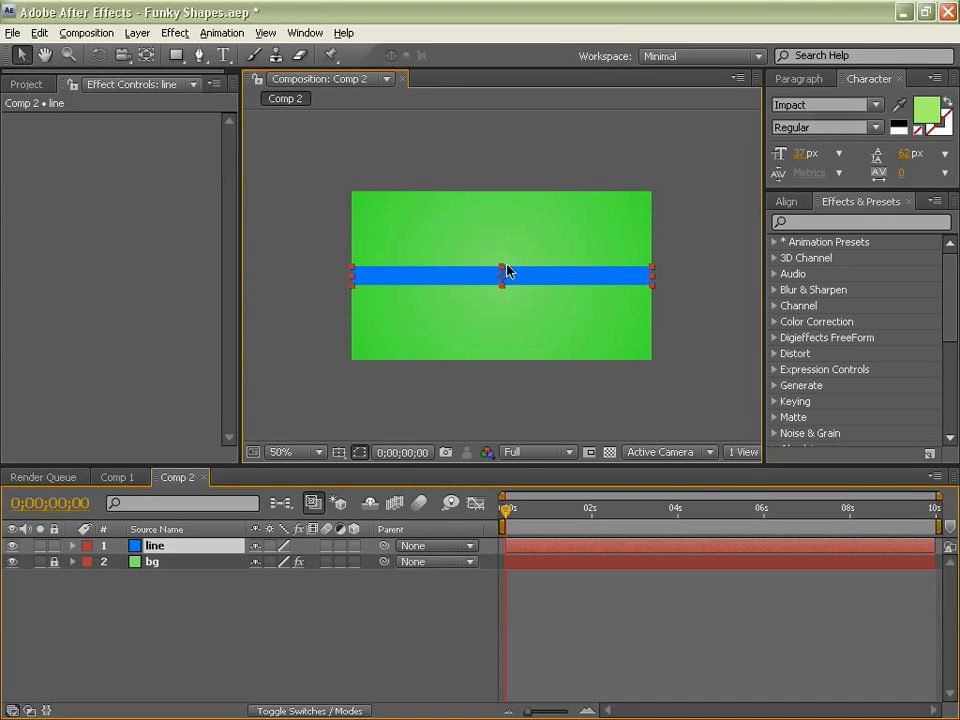
pyautogui.click(519, 428)
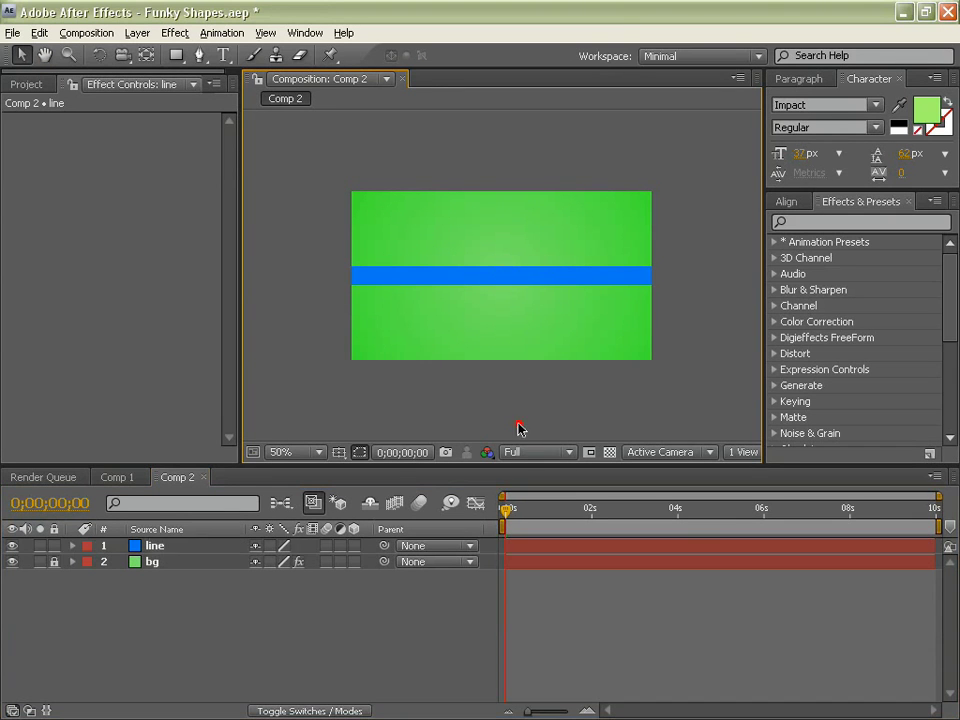
pyautogui.click(477, 279)
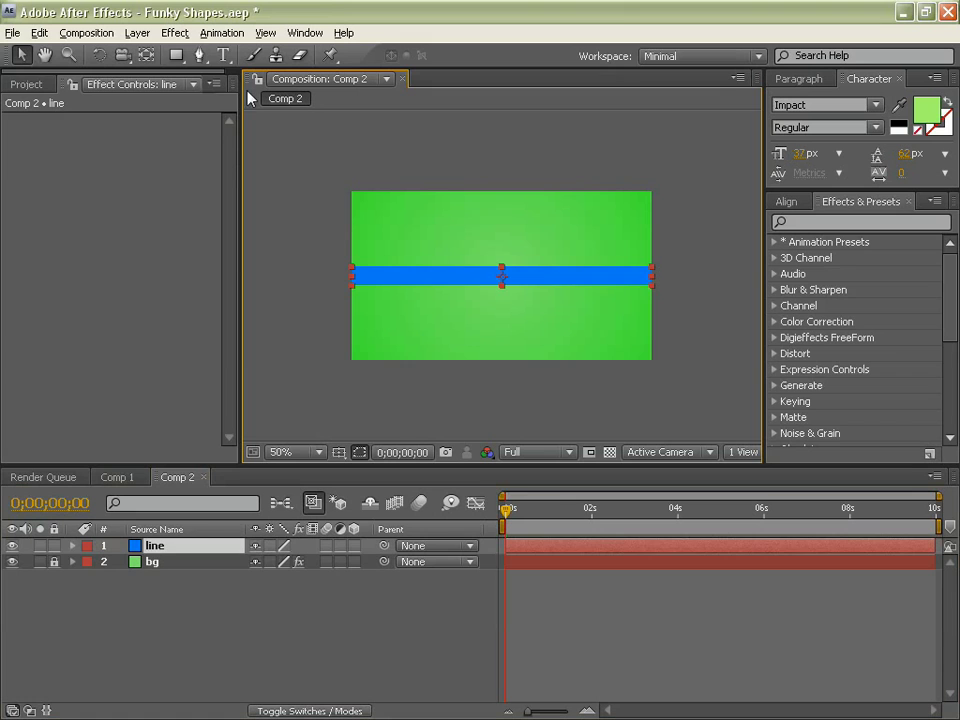
# Add a full-layer rectangular mask to the line layer.
pyautogui.doubleClick(176, 55)
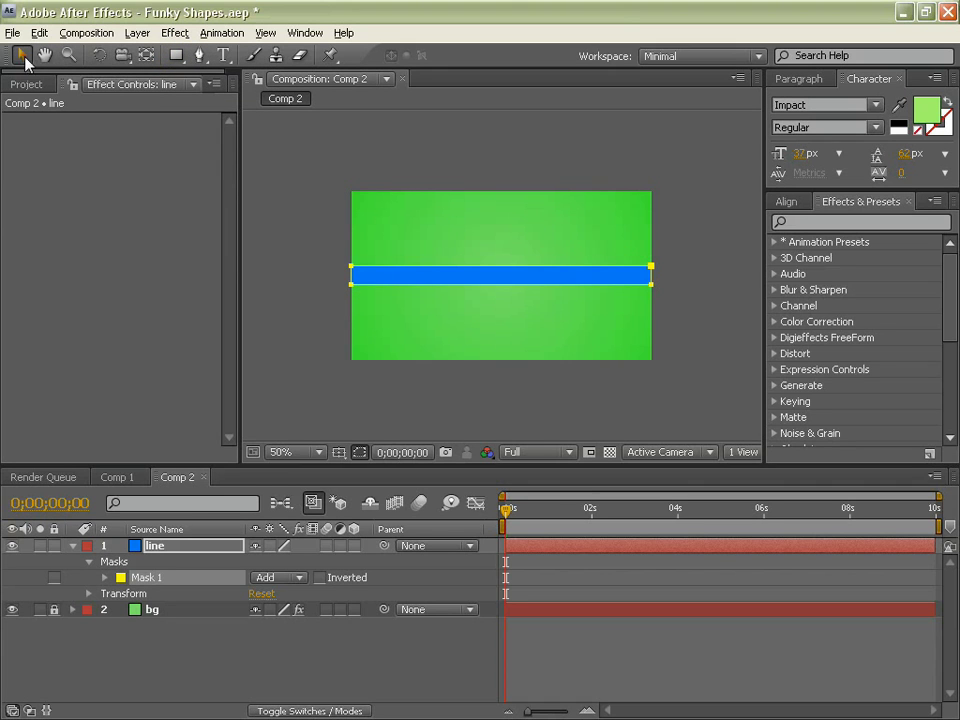
pyautogui.click(682, 238)
pyautogui.click(621, 274)
pyautogui.click(664, 251)
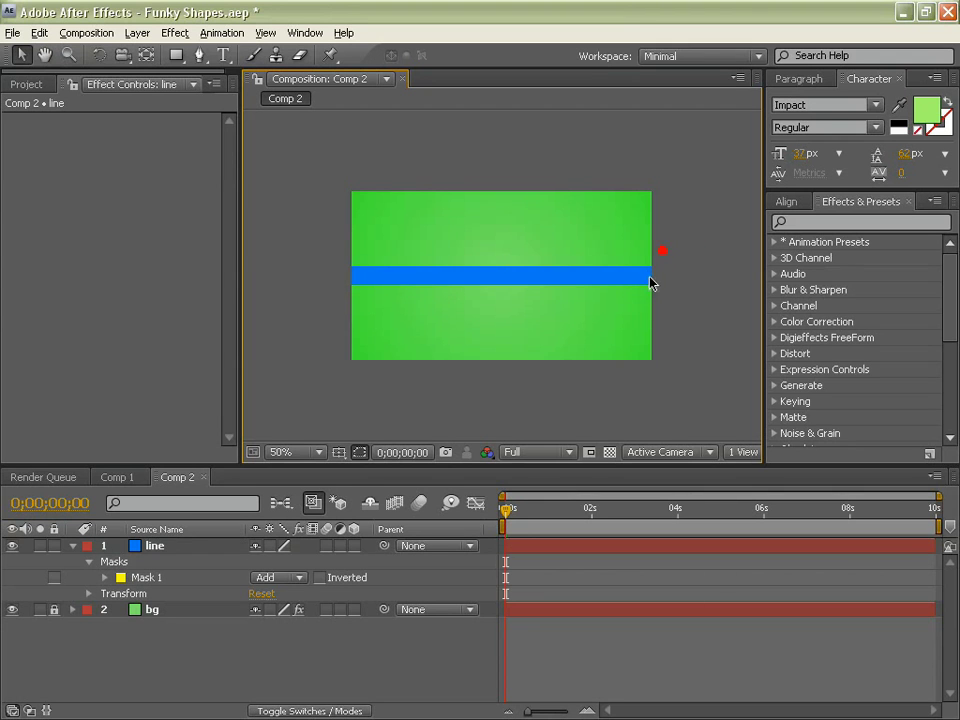
pyautogui.click(630, 276)
# Drag Mask 1's right vertices to the left edge, collapsing it to a sliver.
pyautogui.click(146, 578)
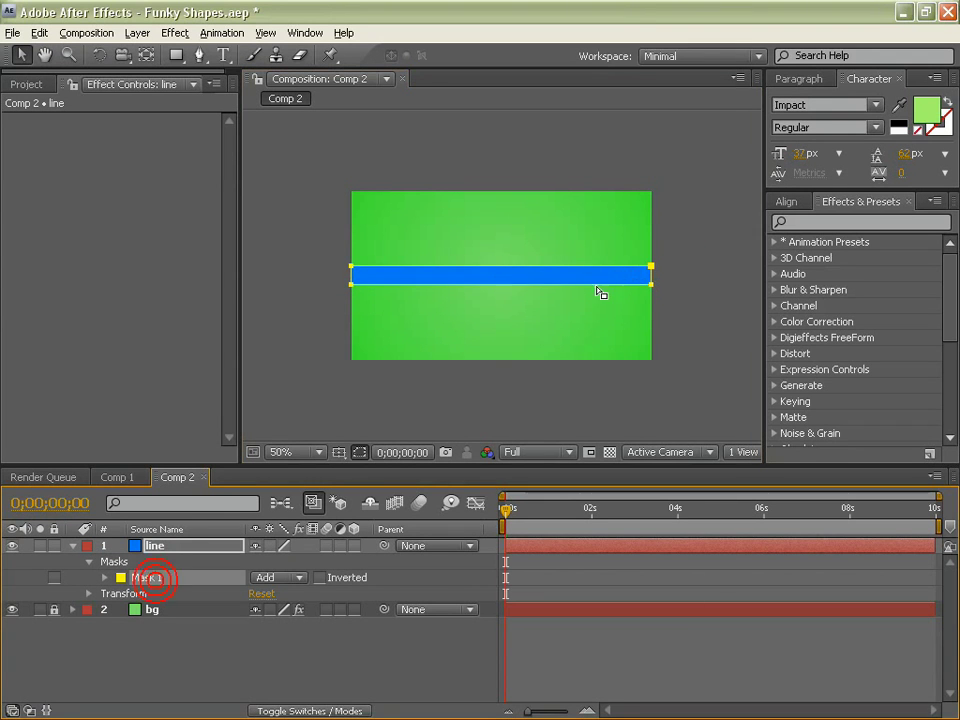
pyautogui.moveTo(619, 237); pyautogui.dragTo(682, 311)
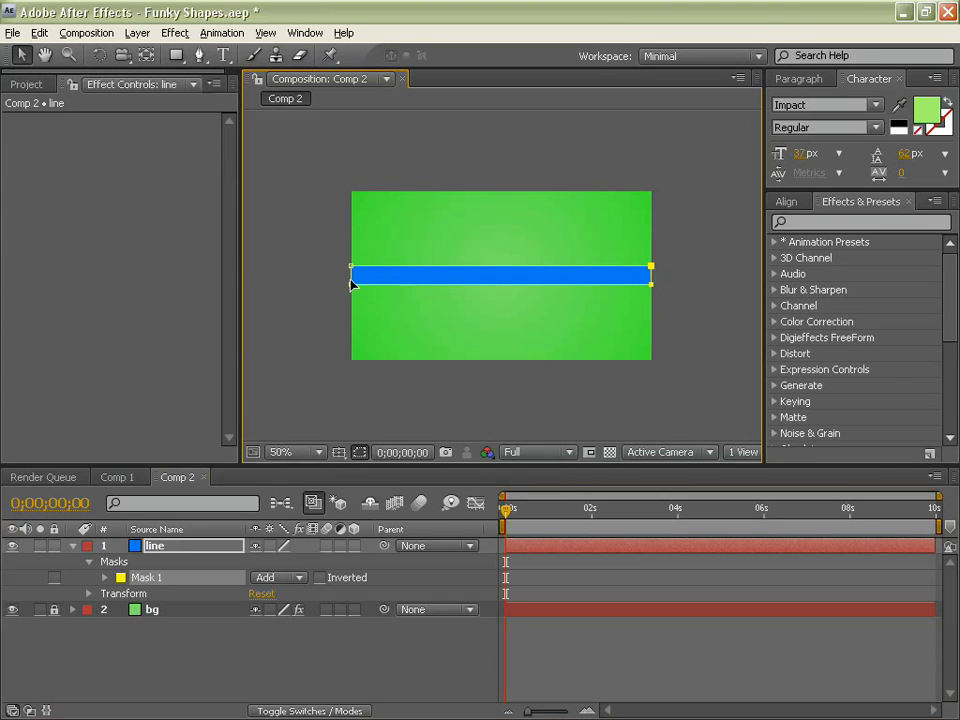
pyautogui.moveTo(651, 288); pyautogui.dragTo(410, 288)
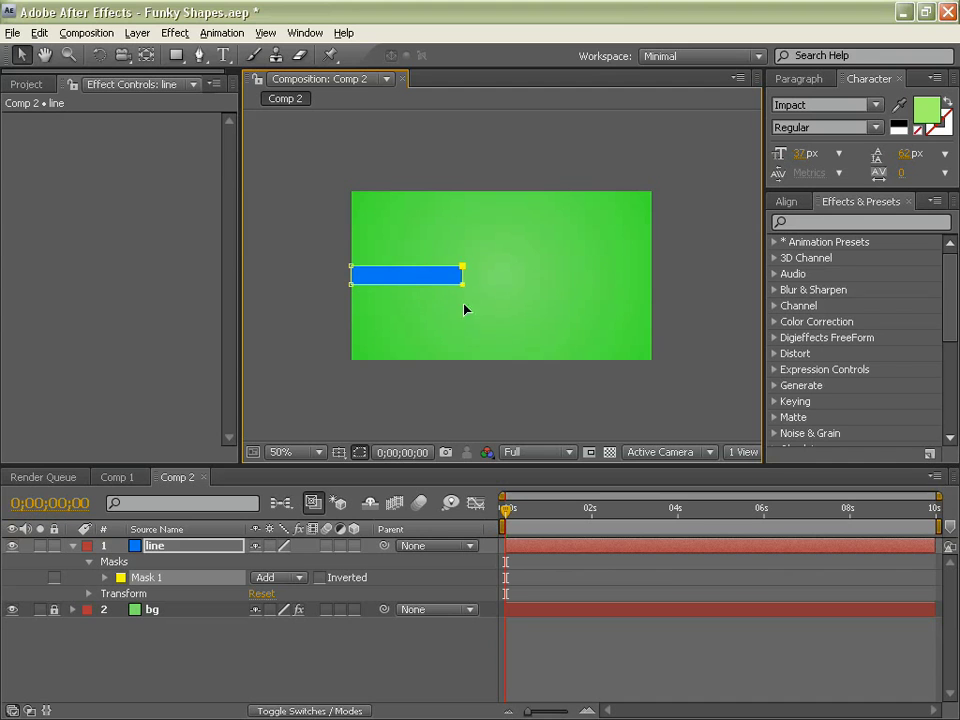
pyautogui.moveTo(477, 285)
pyautogui.mouseDown()
pyautogui.moveTo(381, 381)
pyautogui.moveTo(493, 268)
pyautogui.moveTo(506, 300)
pyautogui.moveTo(506, 271)
pyautogui.moveTo(493, 296)
pyautogui.mouseUp()
pyautogui.moveTo(427, 301); pyautogui.dragTo(341, 302)
pyautogui.press('Tab')
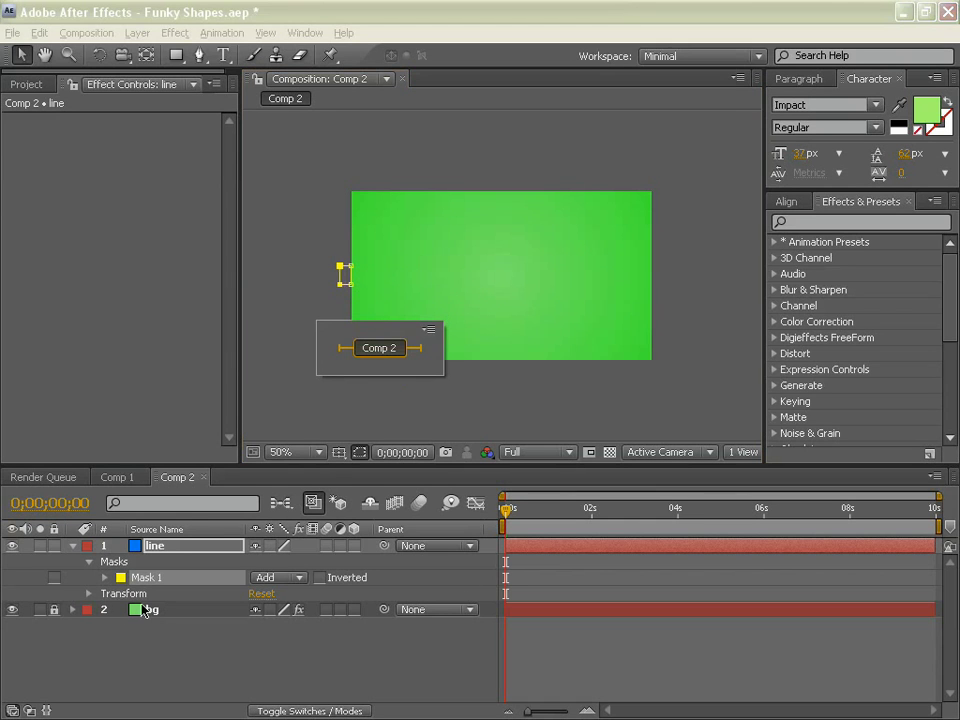
pyautogui.click(330, 416)
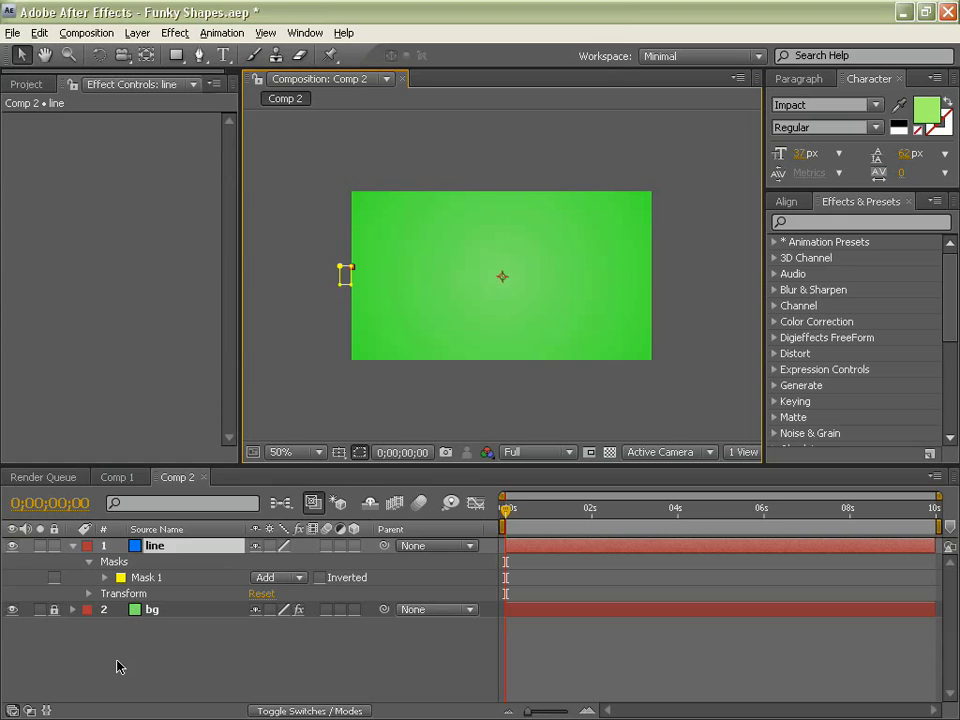
# Keyframe Mask 1's path at 0 seconds, then widen it to full width at 2 seconds.
pyautogui.click(157, 577)
pyautogui.click(106, 578)
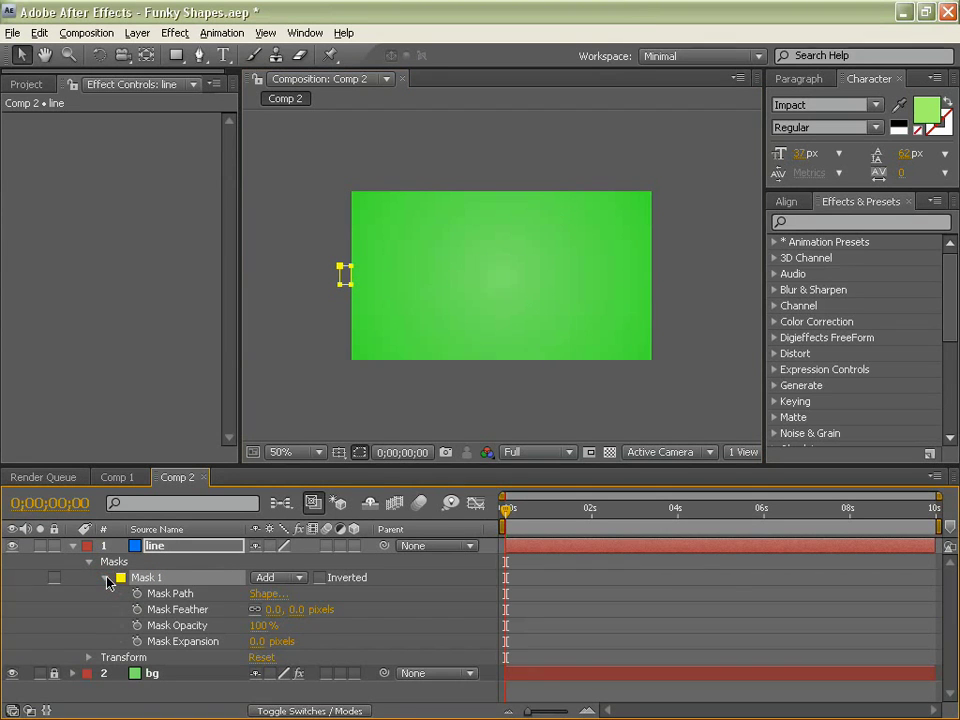
pyautogui.click(137, 594)
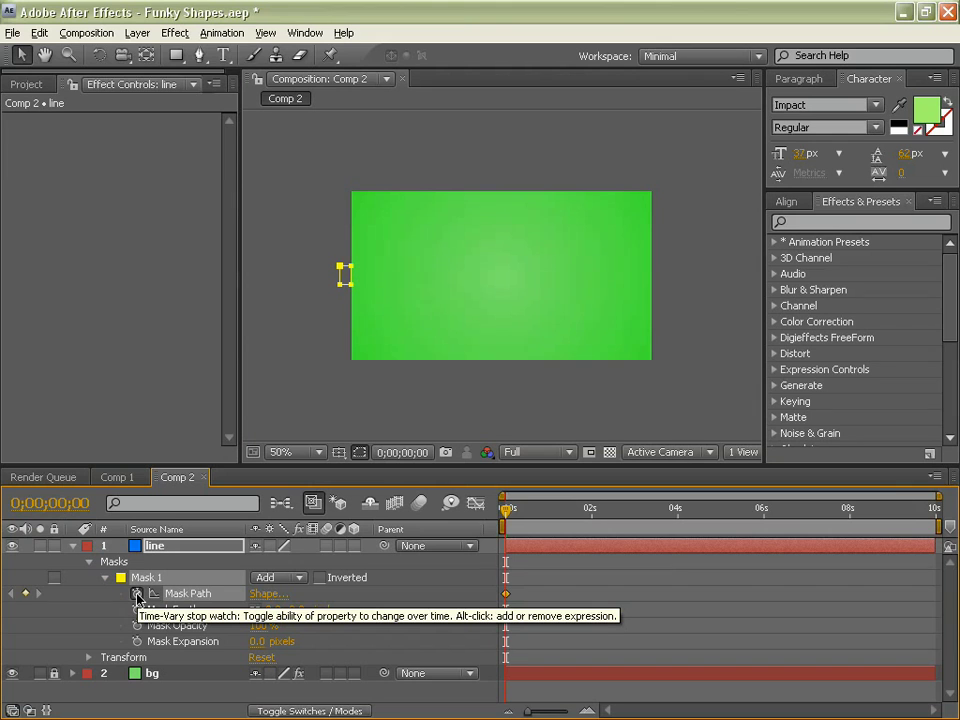
pyautogui.click(590, 509)
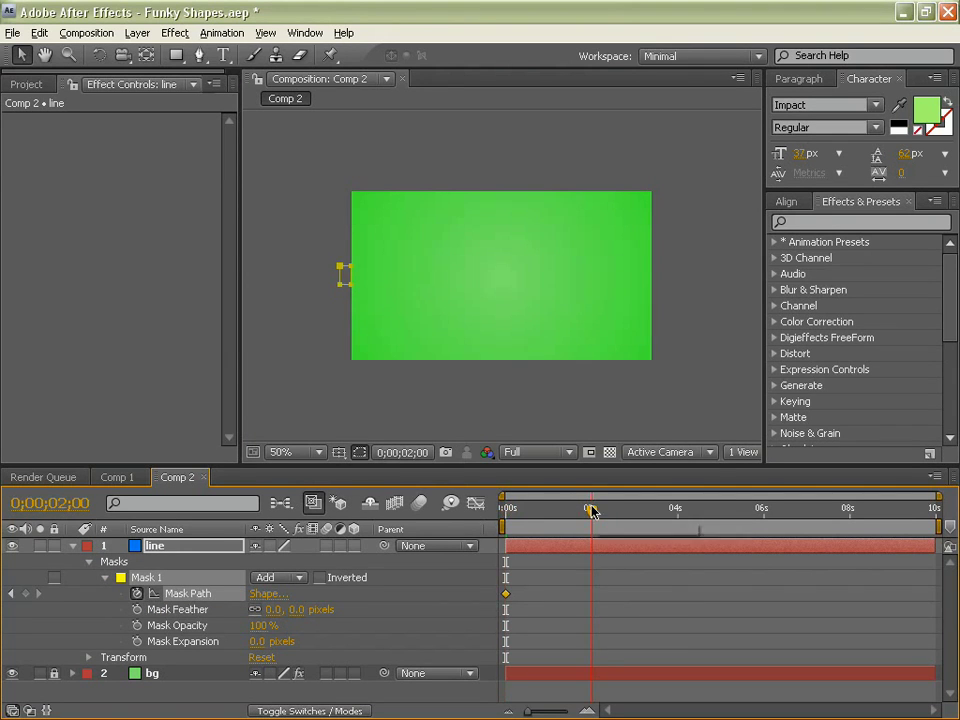
pyautogui.moveTo(307, 238); pyautogui.dragTo(642, 283)
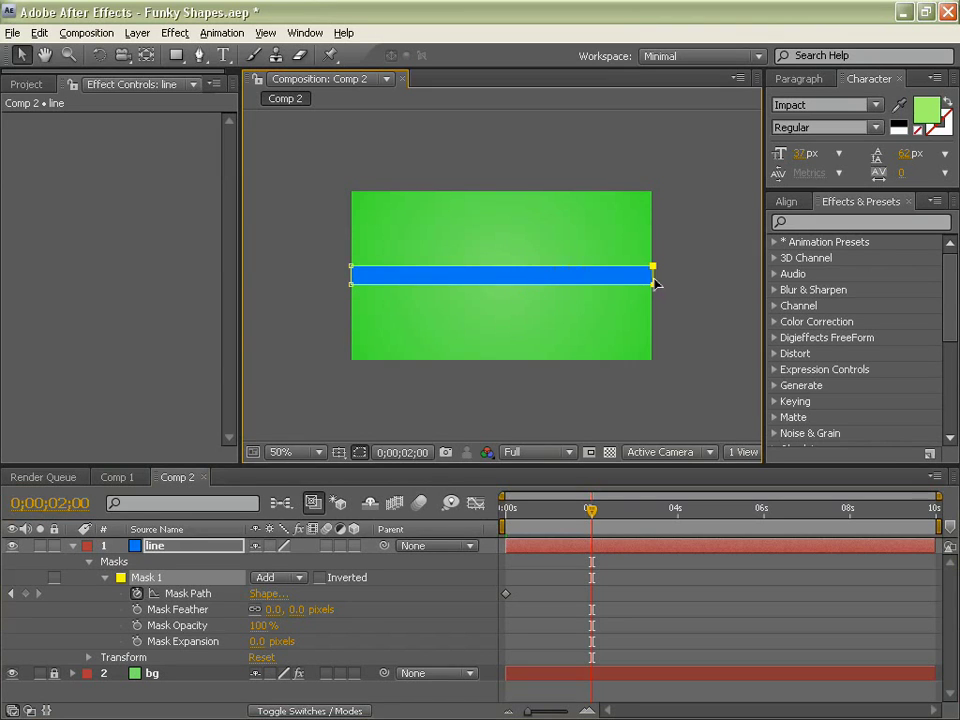
pyautogui.click(583, 510)
pyautogui.moveTo(583, 510)
pyautogui.mouseDown()
pyautogui.moveTo(519, 510)
pyautogui.moveTo(600, 510)
pyautogui.moveTo(590, 510)
pyautogui.mouseUp()
# Apply Easy Ease to both Mask Path keyframes and preview the line growing.
pyautogui.moveTo(617, 579); pyautogui.dragTo(503, 613)
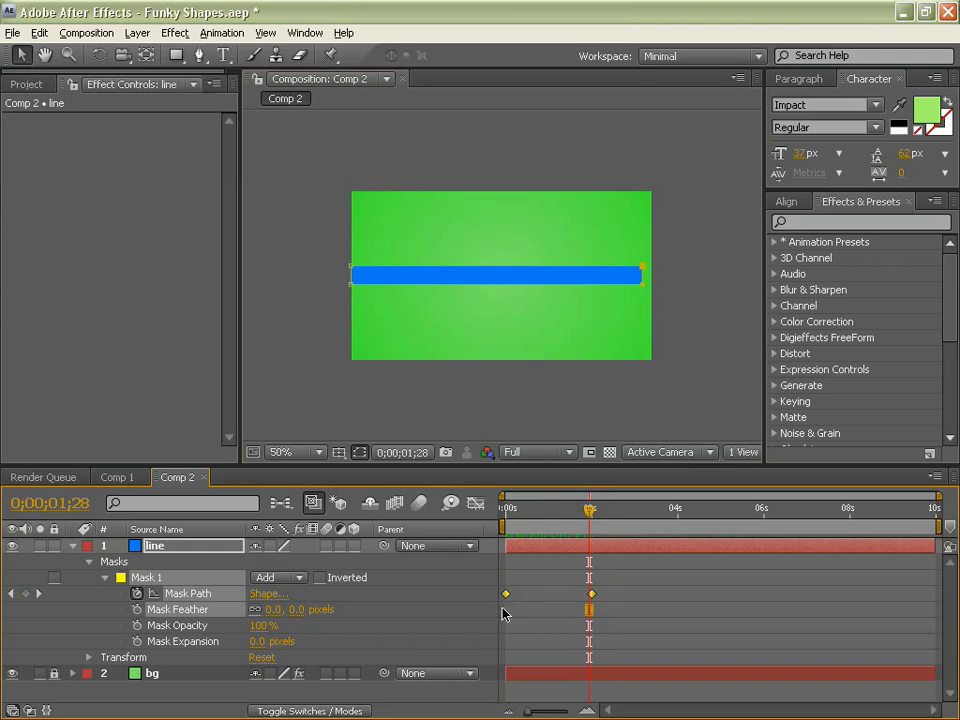
pyautogui.rightClick(505, 594)
pyautogui.moveTo(620, 581)
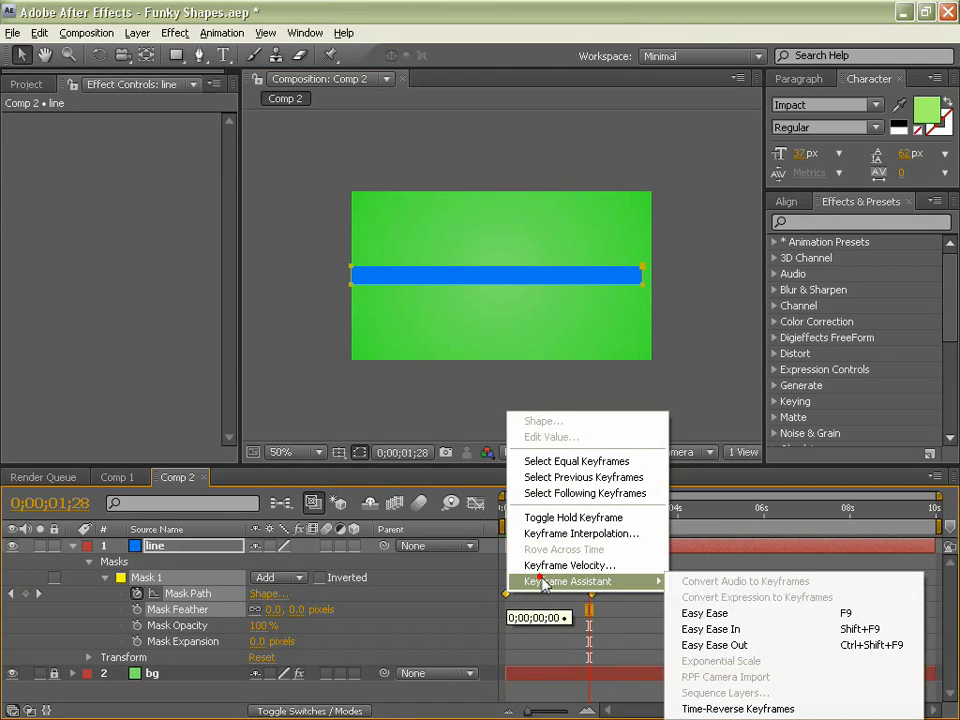
pyautogui.click(776, 630)
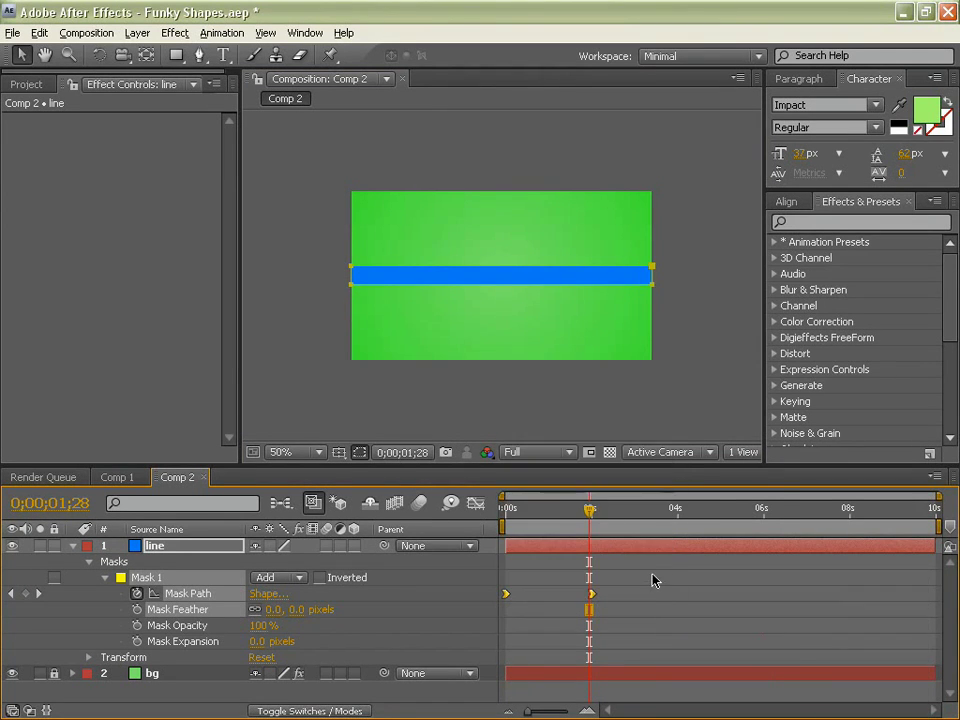
pyautogui.moveTo(567, 513); pyautogui.dragTo(505, 514)
pyautogui.click(283, 407)
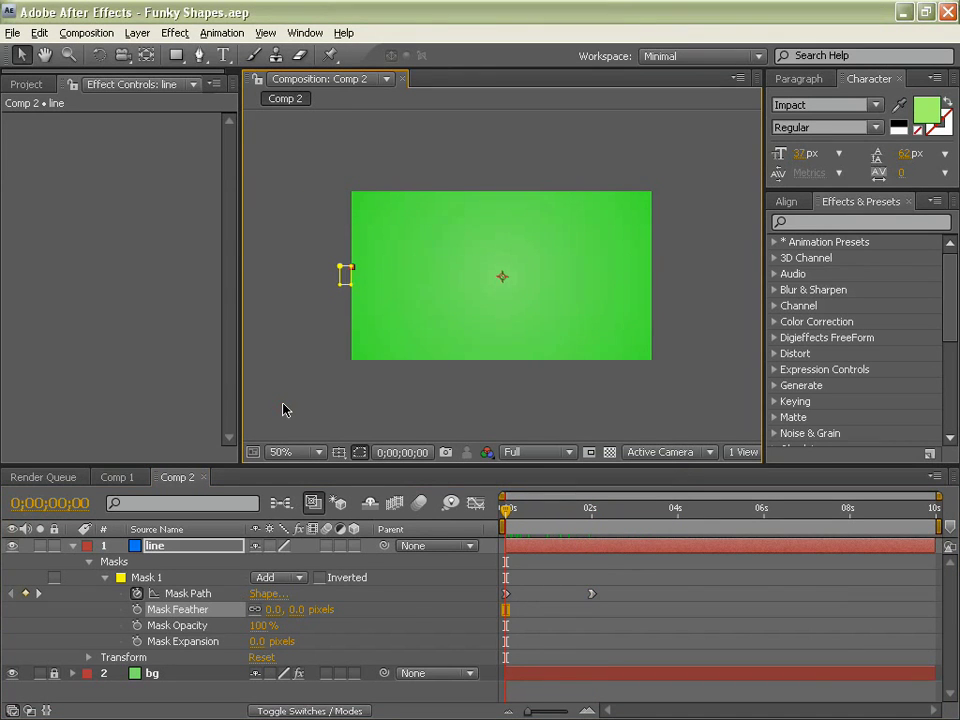
pyautogui.click(319, 403)
pyautogui.press('space')
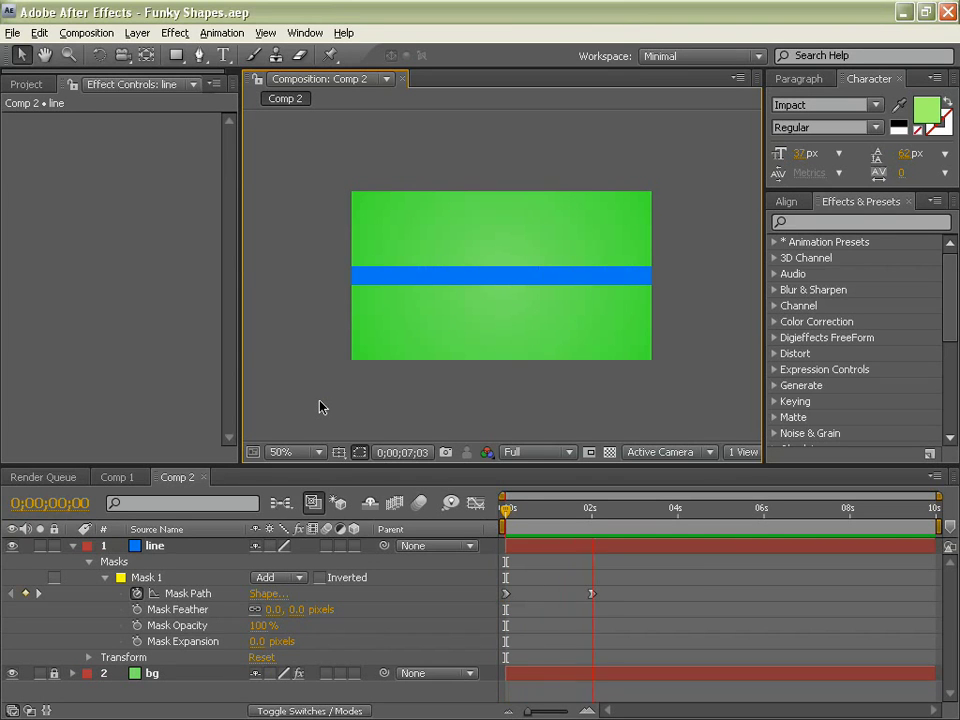
pyautogui.moveTo(549, 514); pyautogui.dragTo(503, 513)
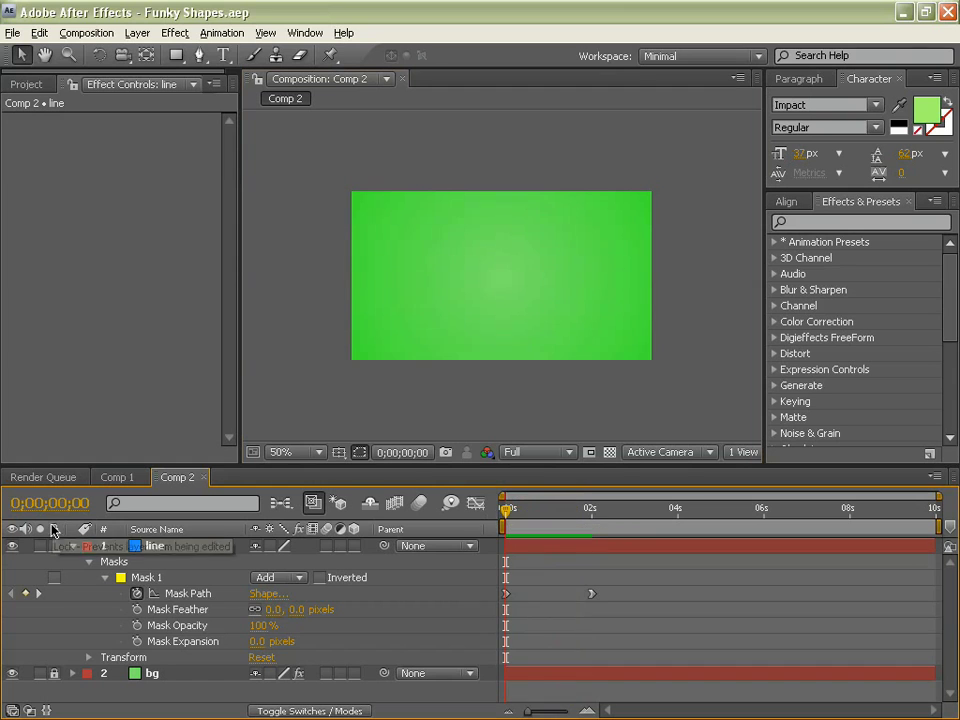
# Duplicate the line layer and nudge the copy upward.
pyautogui.click(72, 546)
pyautogui.click(147, 546)
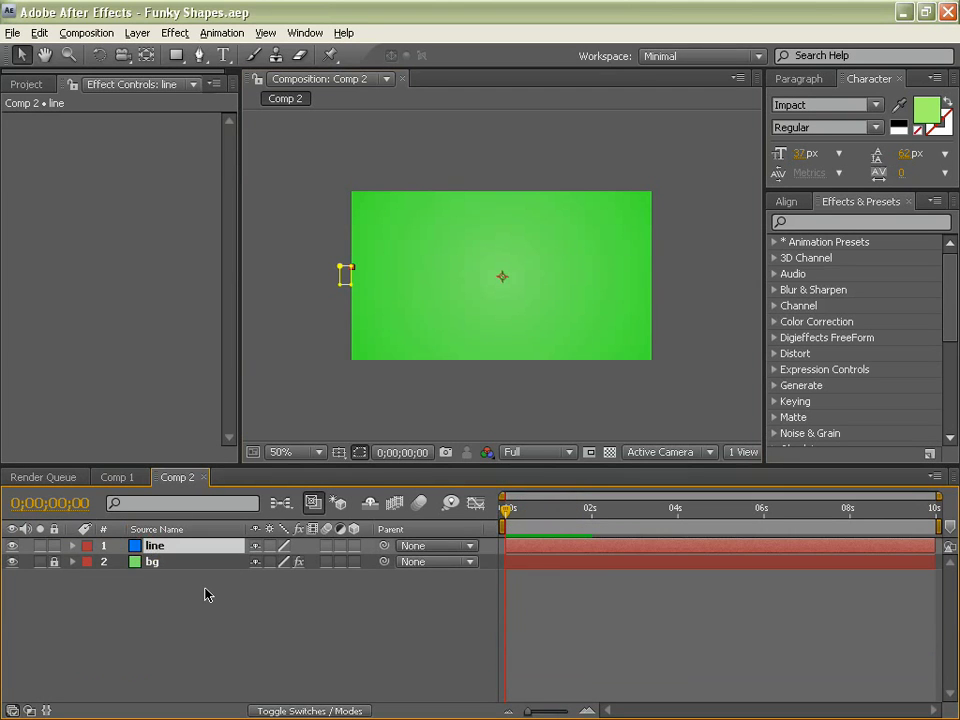
pyautogui.hotkey('ctrl', 'd')
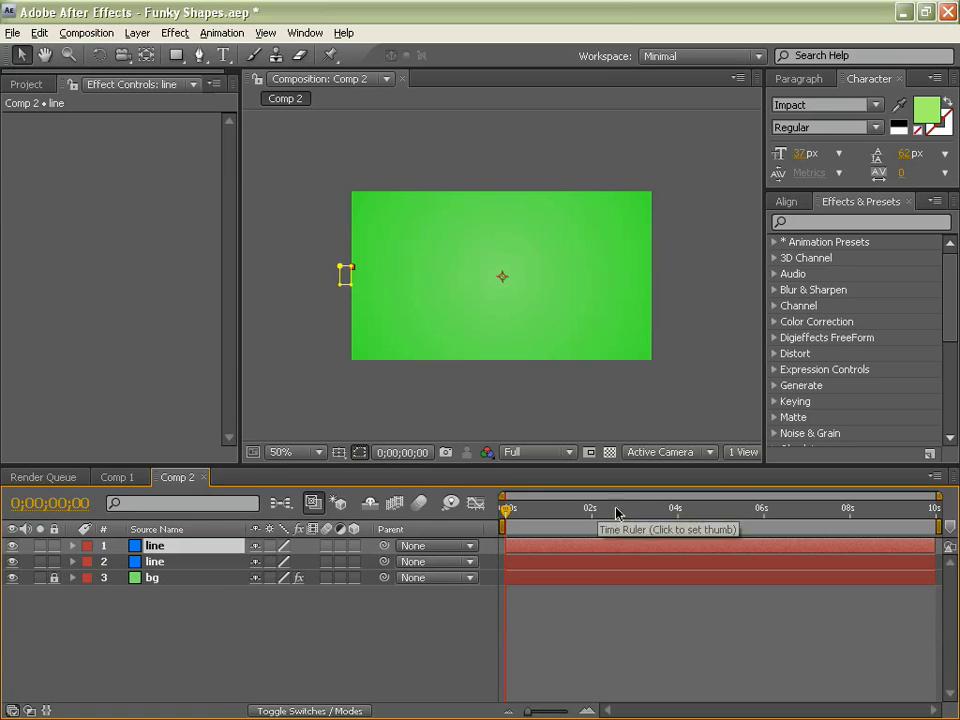
pyautogui.click(616, 508)
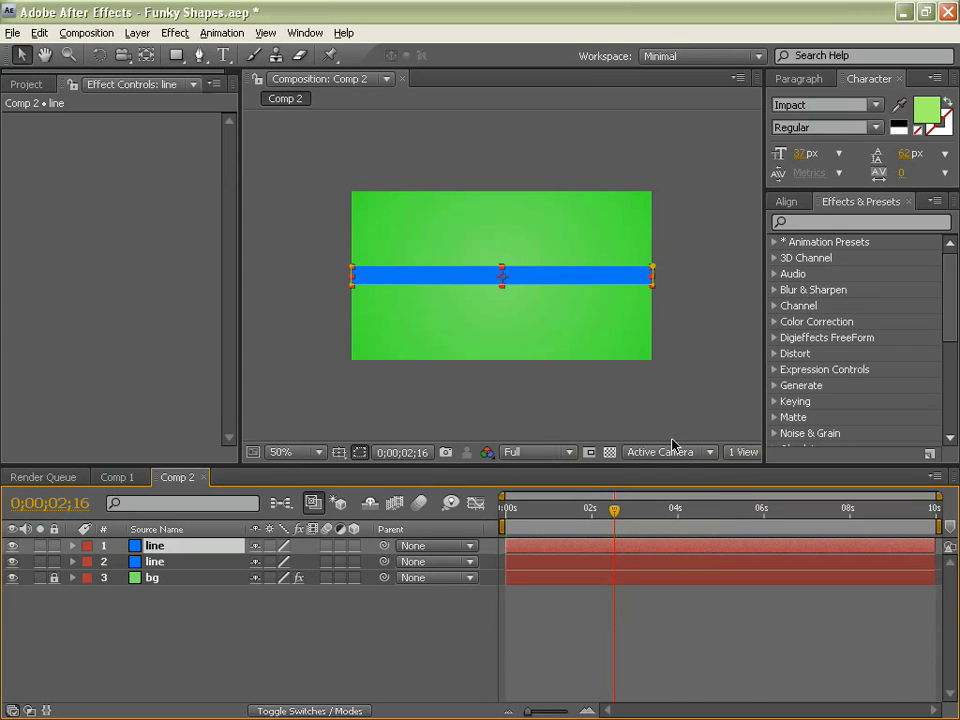
pyautogui.click(166, 547)
pyautogui.press('Return')
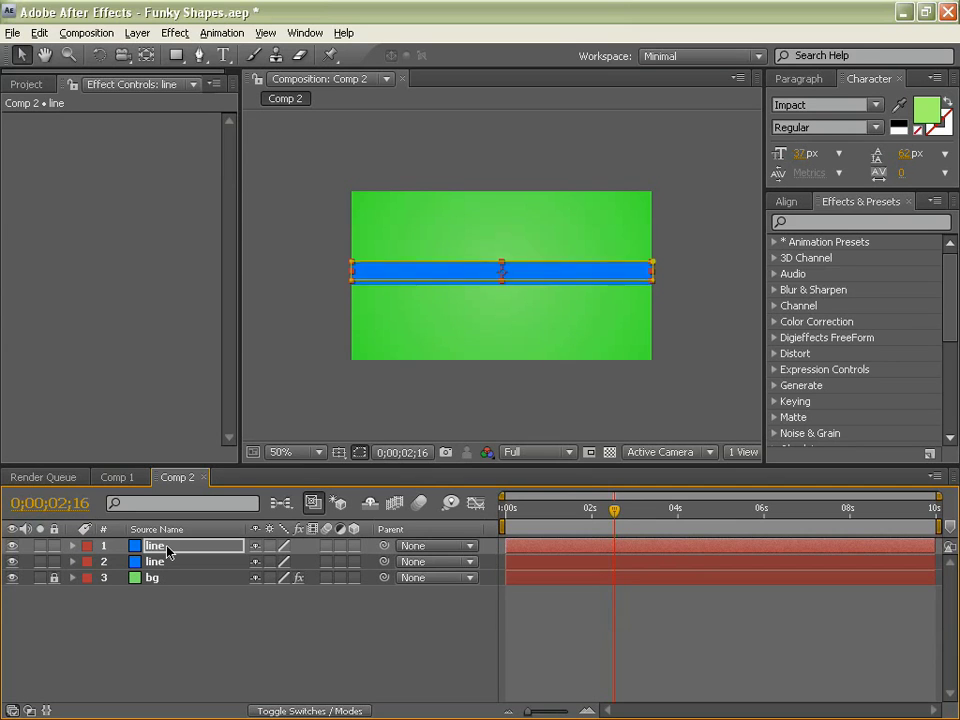
pyautogui.hotkey('shift', 'Up')
pyautogui.hotkey('shift', 'Up')
pyautogui.hotkey('shift', 'Up')
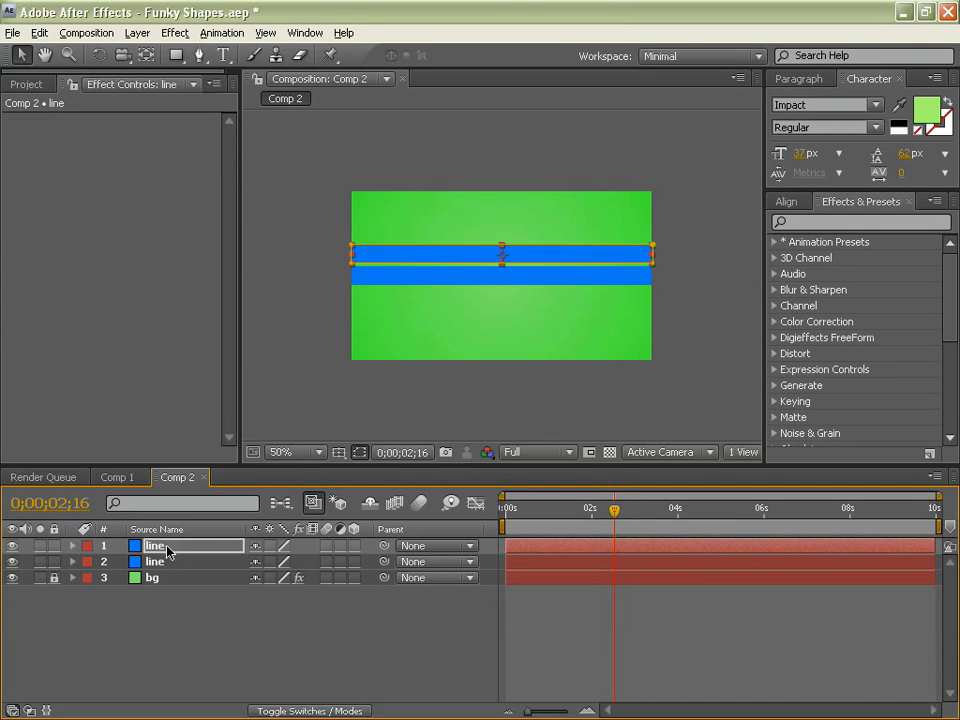
# Duplicate the top line again and position the third bar above the other two.
pyautogui.click(180, 623)
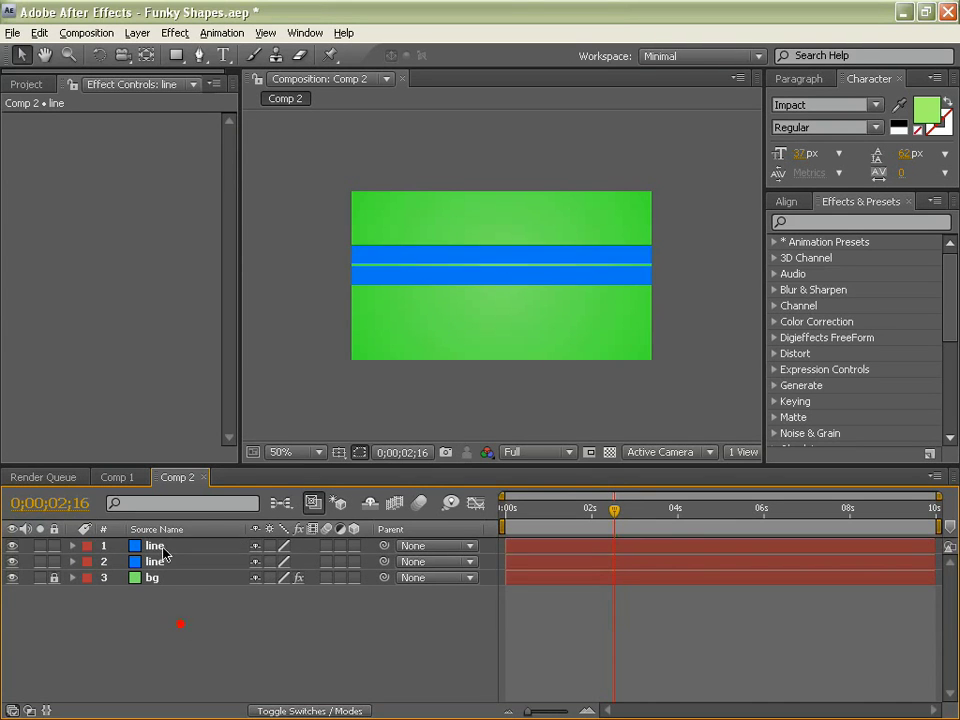
pyautogui.click(164, 548)
pyautogui.hotkey('ctrl', 'd')
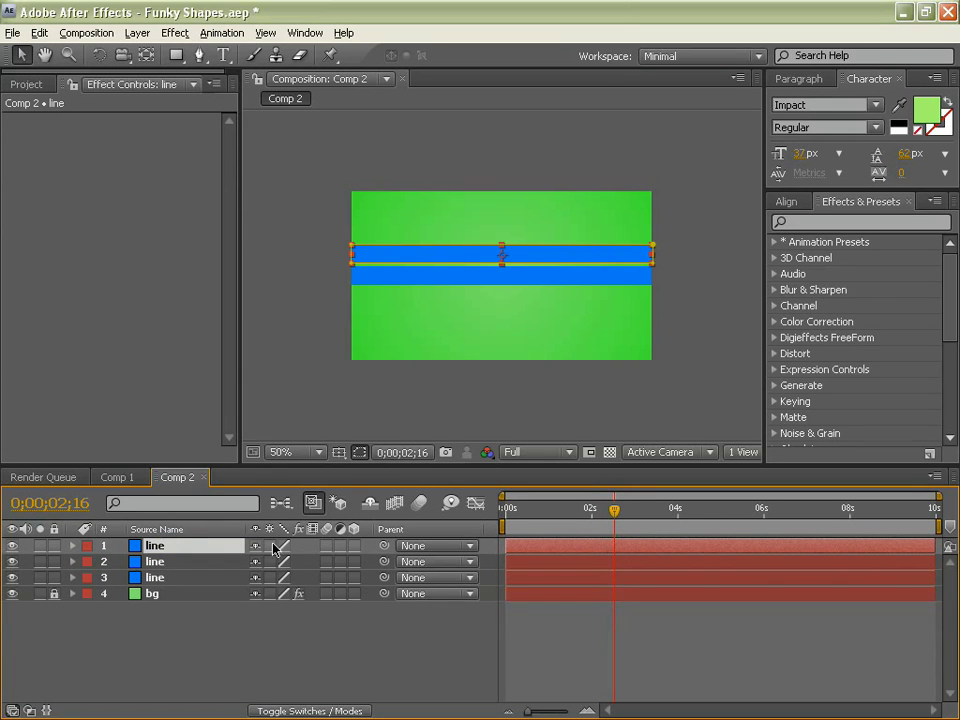
pyautogui.hotkey('shift', 'Right')
pyautogui.press('Return')
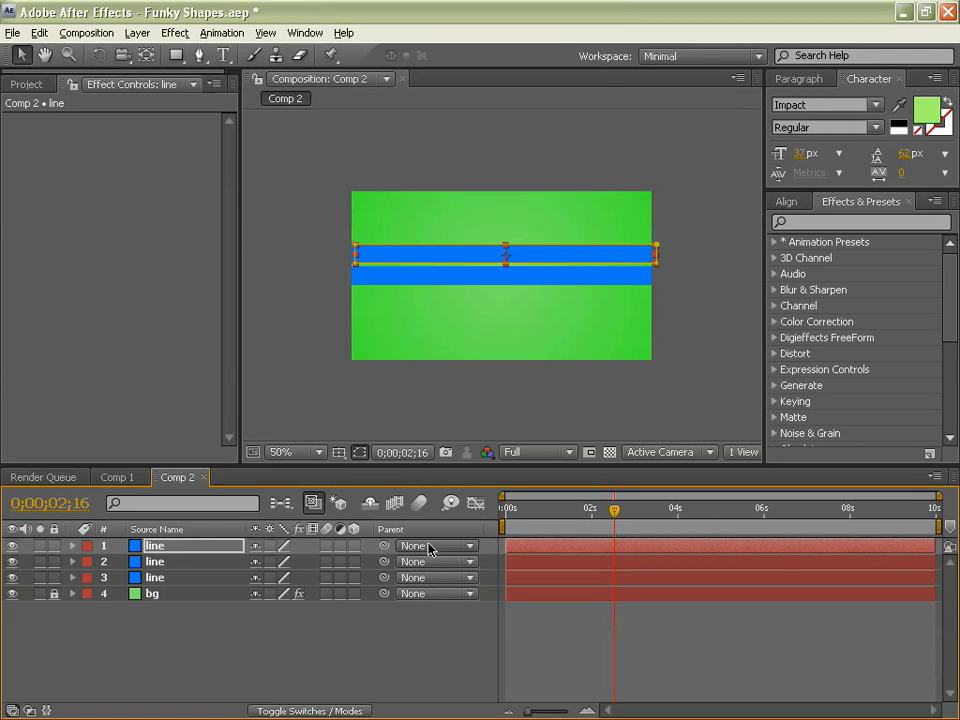
pyautogui.press('Return')
pyautogui.hotkey('shift', 'Left')
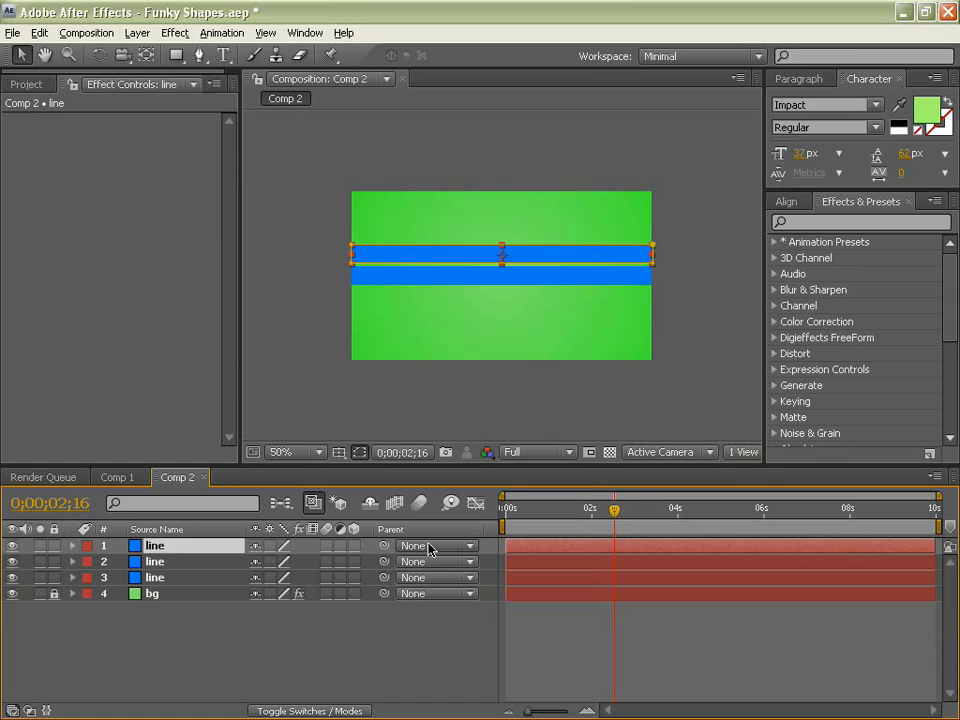
pyautogui.hotkey('shift', 'Up')
pyautogui.hotkey('shift', 'Up')
pyautogui.hotkey('shift', 'Up')
pyautogui.hotkey('shift', 'Up')
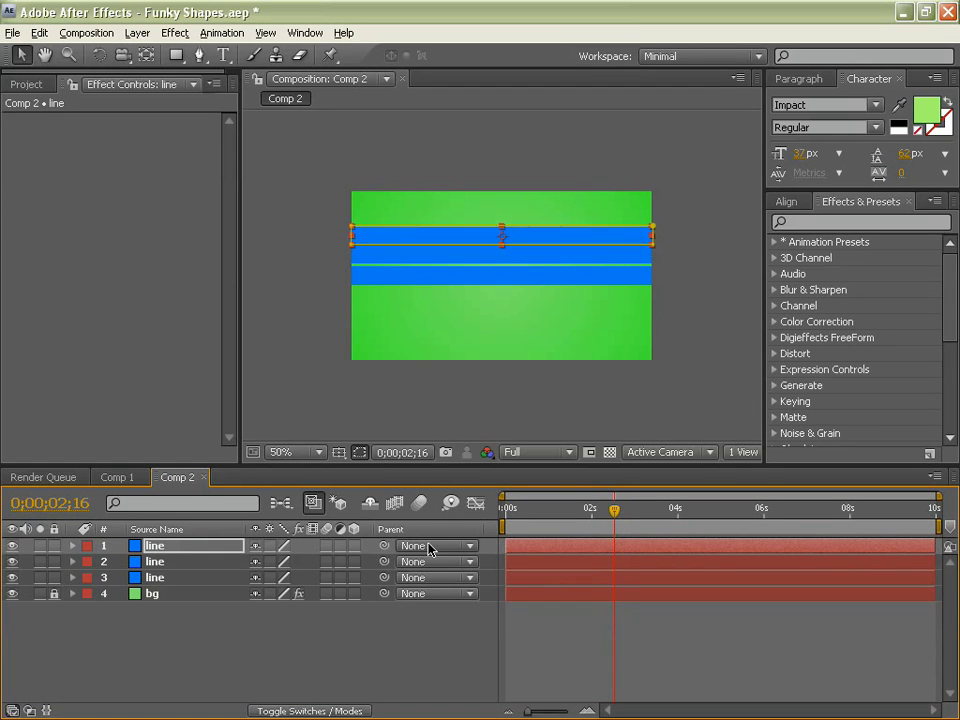
pyautogui.press('Up')
pyautogui.press('Up')
pyautogui.press('Up')
pyautogui.press('Up')
pyautogui.press('Up')
pyautogui.press('Up')
pyautogui.press('Up')
pyautogui.press('Up')
pyautogui.press('Up')
pyautogui.press('Up')
pyautogui.press('Up')
pyautogui.press('Up')
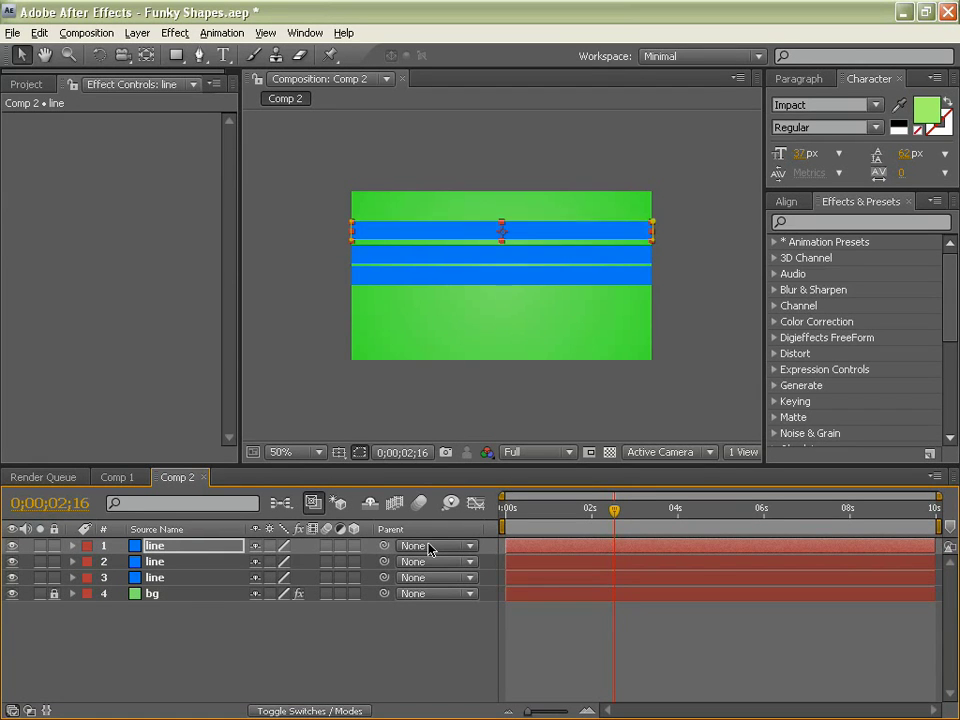
pyautogui.press('Down')
pyautogui.press('Down')
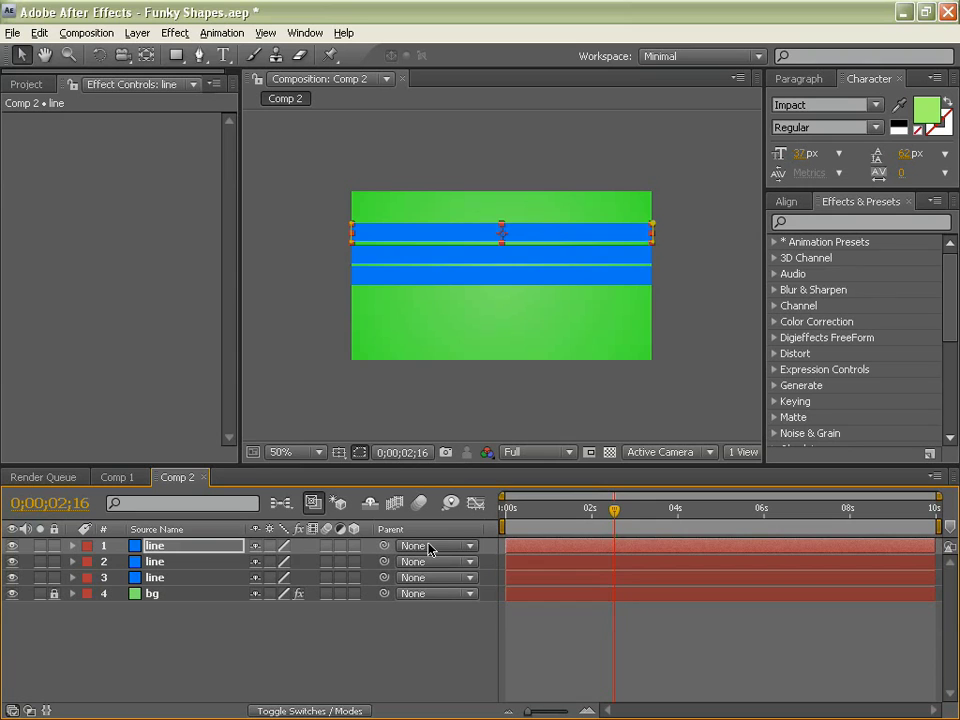
pyautogui.click(549, 689)
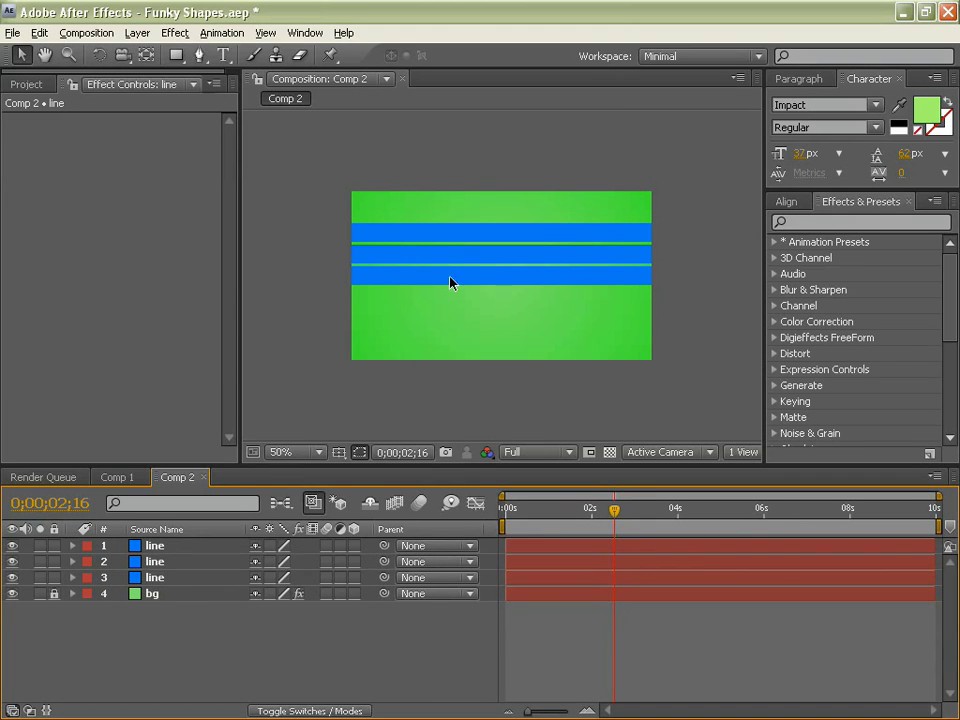
# Delay the second line layer's start, preview the staggered bars, and select all three lines.
pyautogui.click(172, 553)
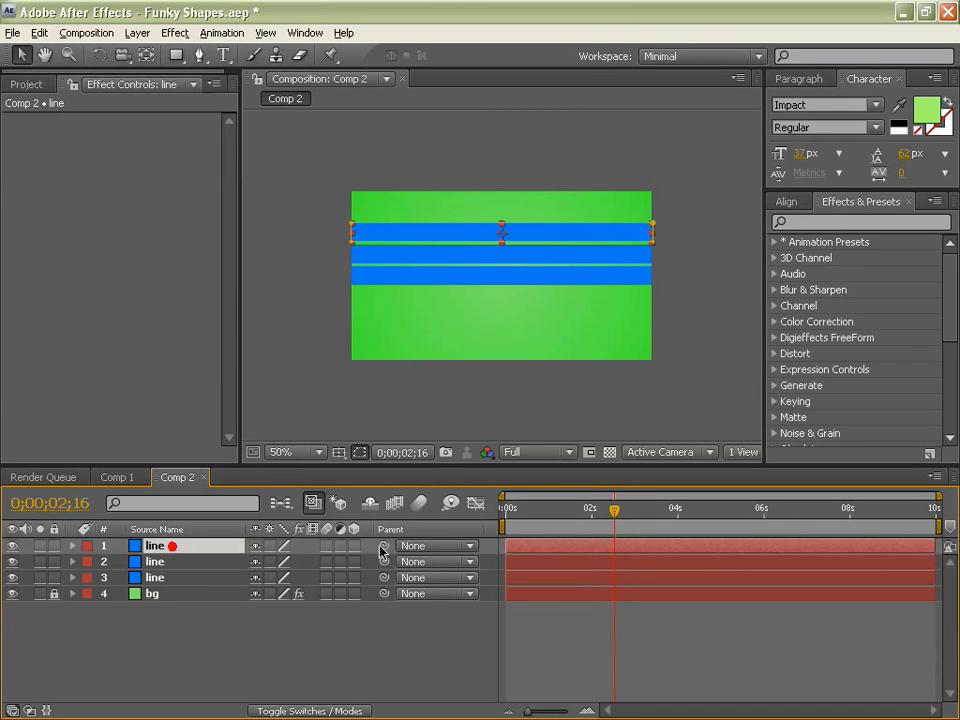
pyautogui.click(582, 510)
pyautogui.click(522, 566)
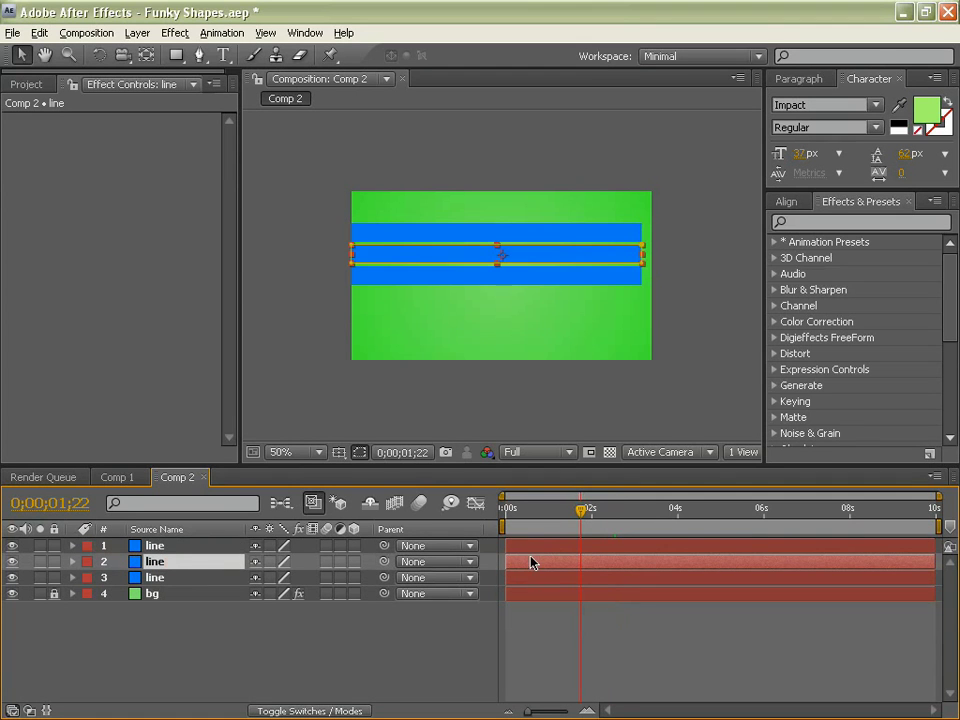
pyautogui.moveTo(582, 510); pyautogui.dragTo(590, 511)
pyautogui.moveTo(541, 564); pyautogui.dragTo(607, 549)
pyautogui.moveTo(552, 510); pyautogui.dragTo(478, 515)
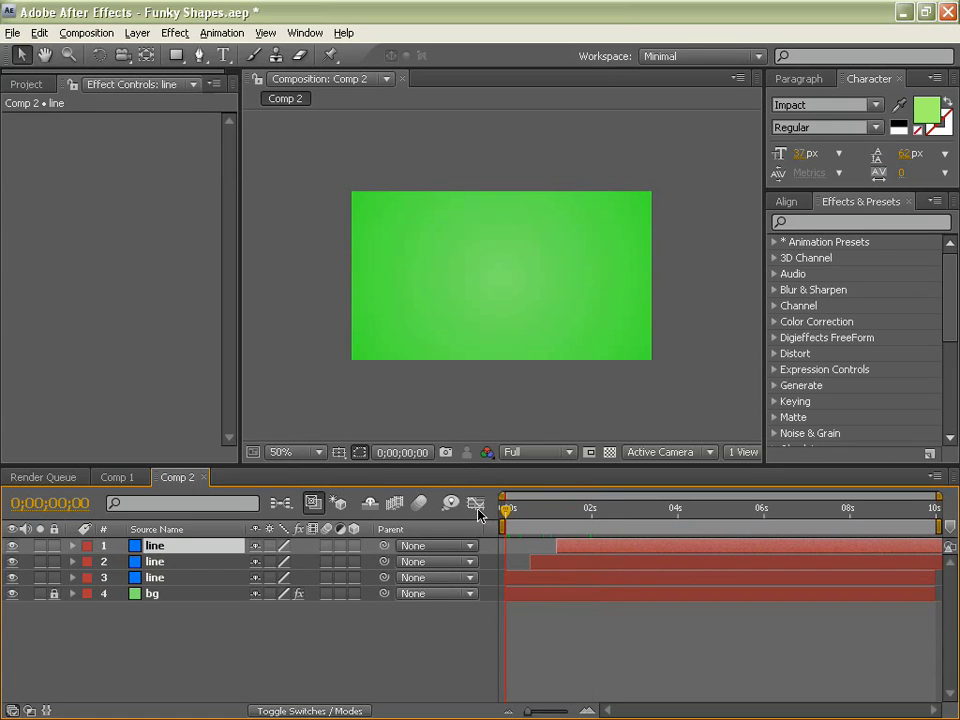
pyautogui.press('space')
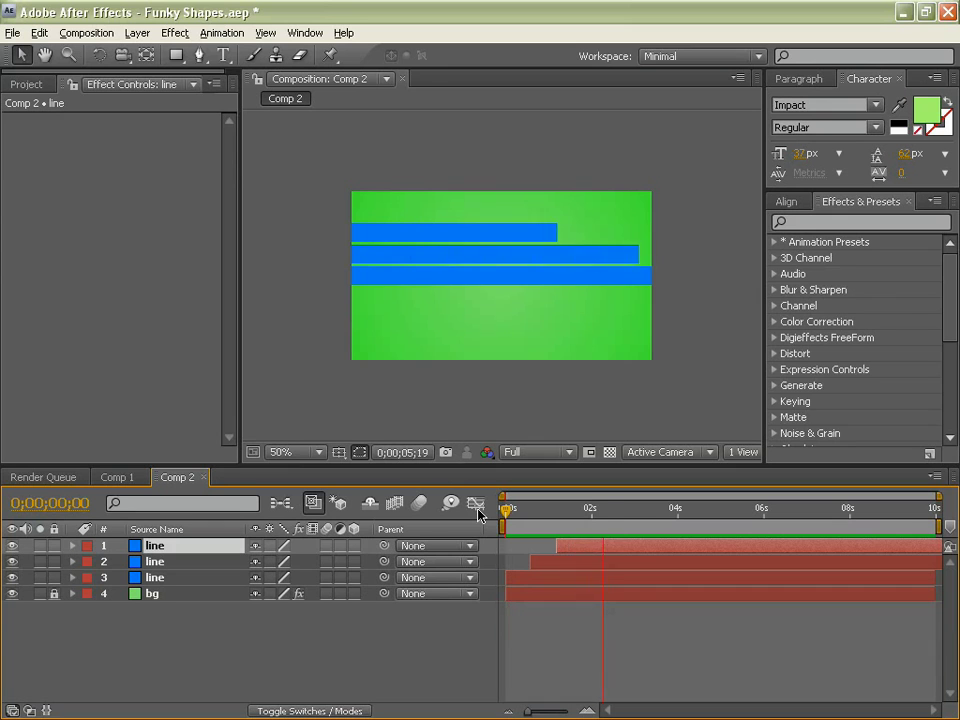
pyautogui.moveTo(585, 510)
pyautogui.mouseDown()
pyautogui.moveTo(566, 510)
pyautogui.moveTo(576, 514)
pyautogui.mouseUp()
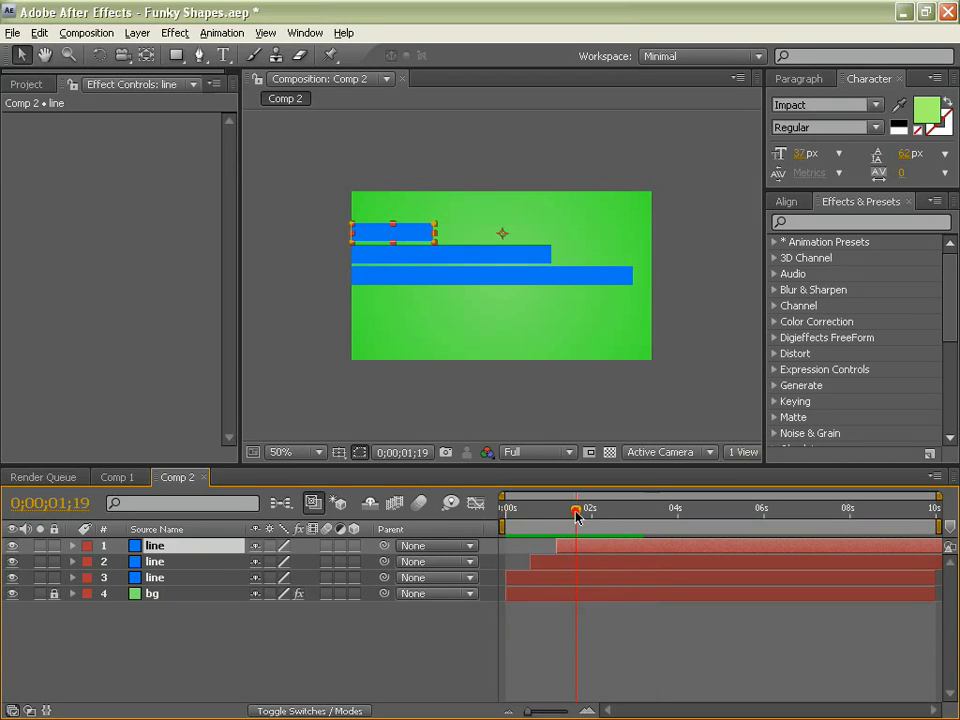
pyautogui.keyDown('shift'); pyautogui.click(186, 578); pyautogui.keyUp('shift')
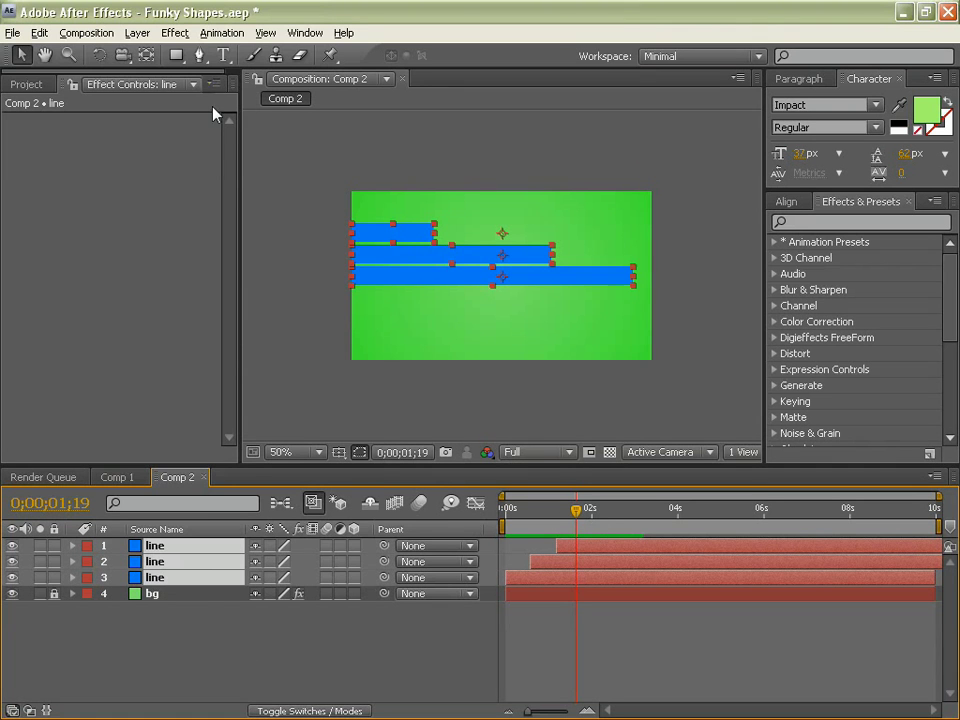
# Pre-compose the three line layers into 'Lines2' and scrub to confirm they still animate.
pyautogui.click(137, 33)
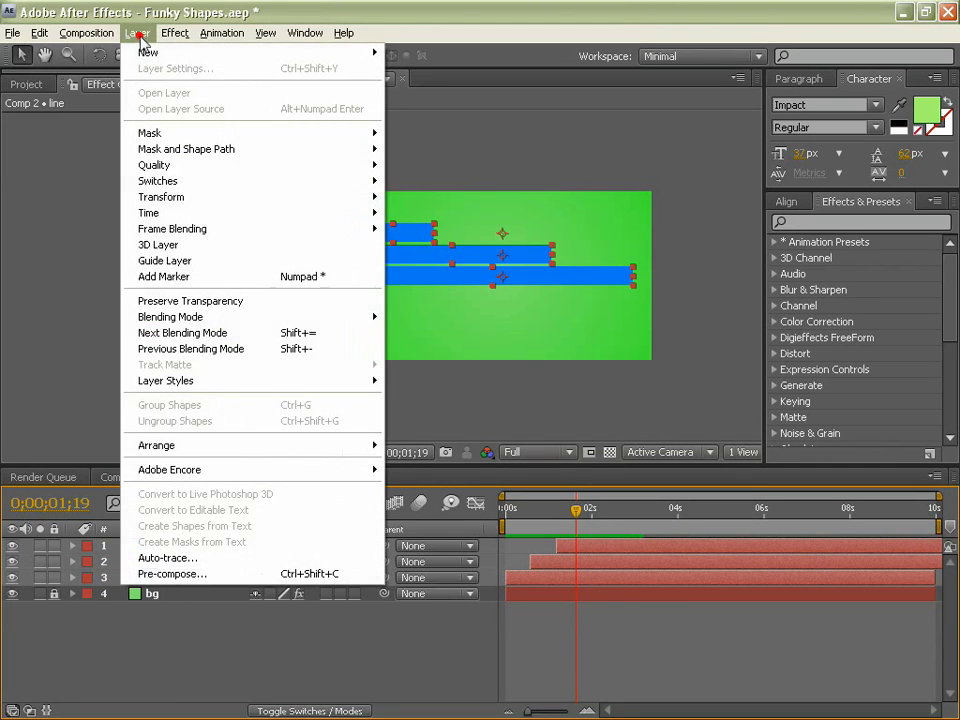
pyautogui.click(170, 574)
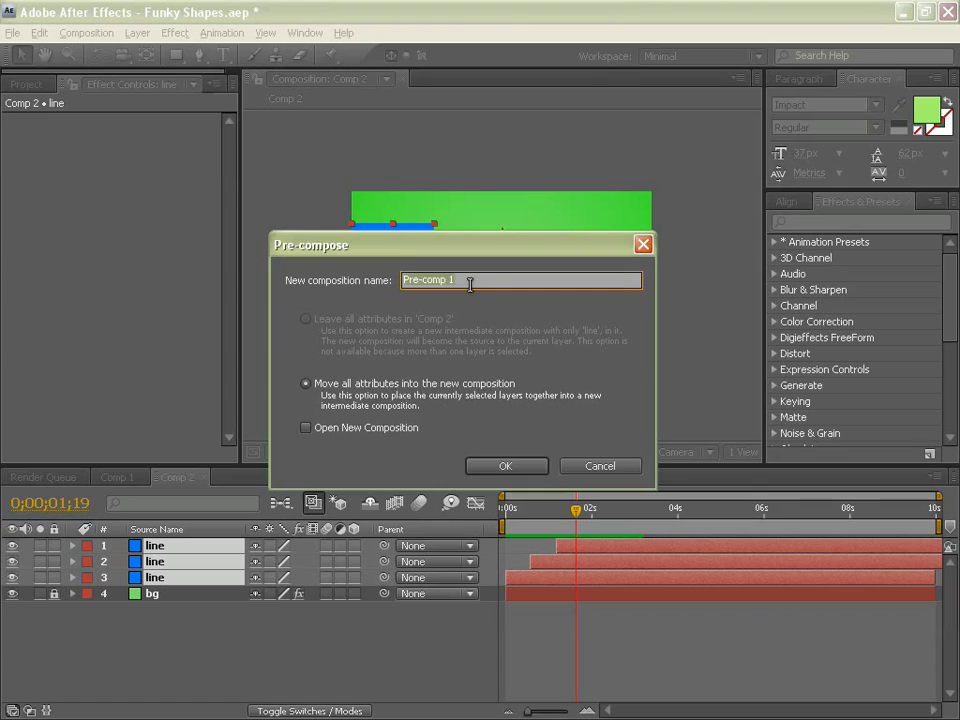
pyautogui.write('Lines2')
pyautogui.click(472, 465)
pyautogui.moveTo(563, 522); pyautogui.dragTo(641, 511)
pyautogui.click(447, 633)
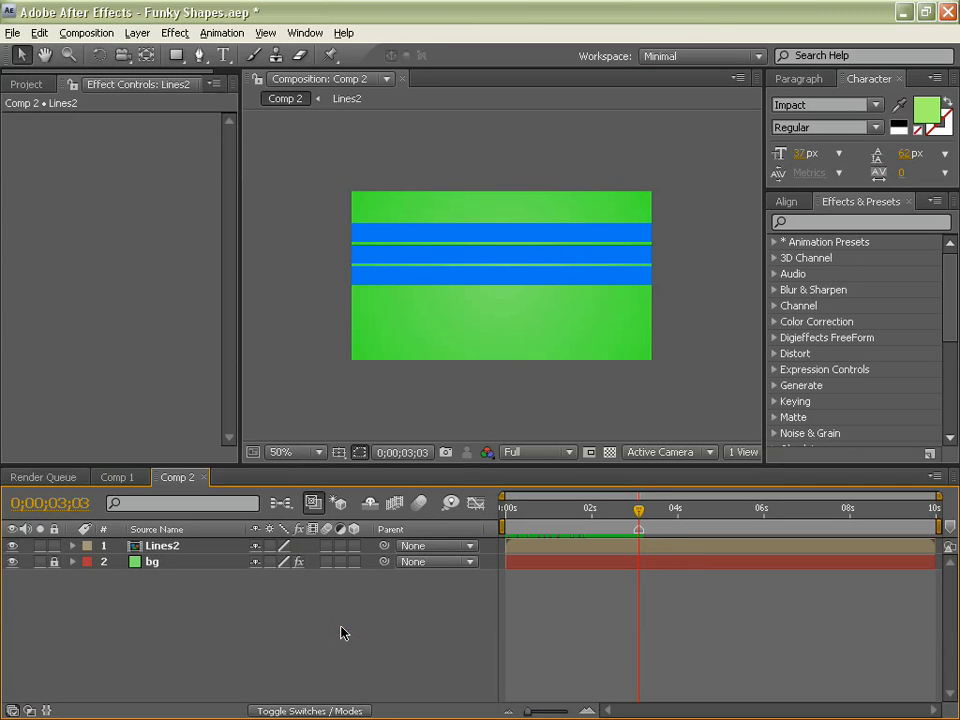
# Duplicate Lines2, start the copy near 3 seconds, and preview it with the lower copy hidden.
pyautogui.click(186, 545)
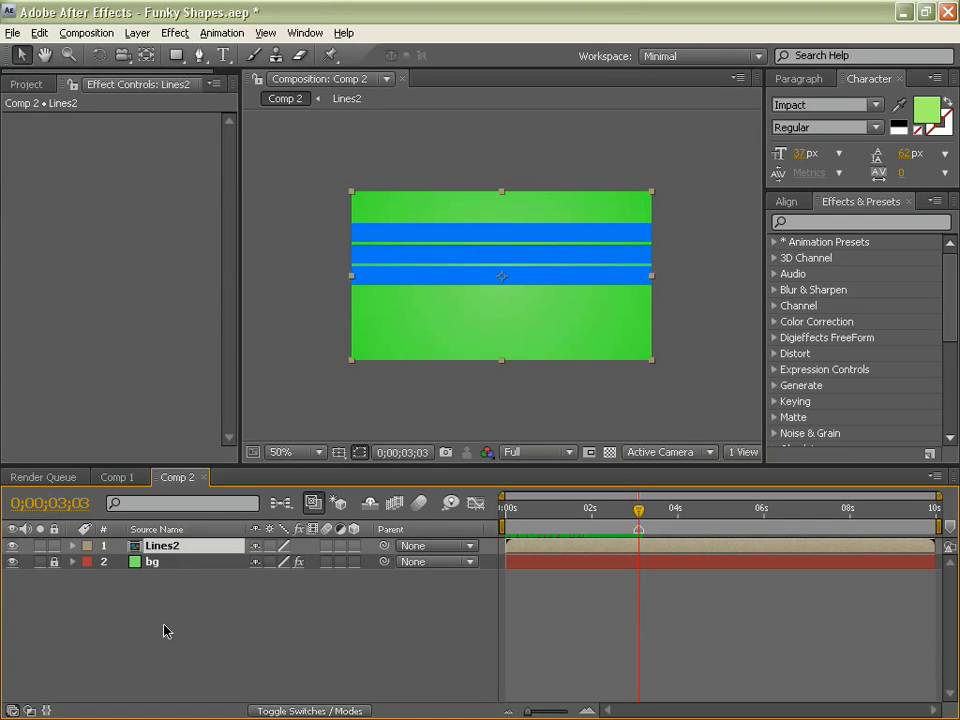
pyautogui.hotkey('ctrl', 'd')
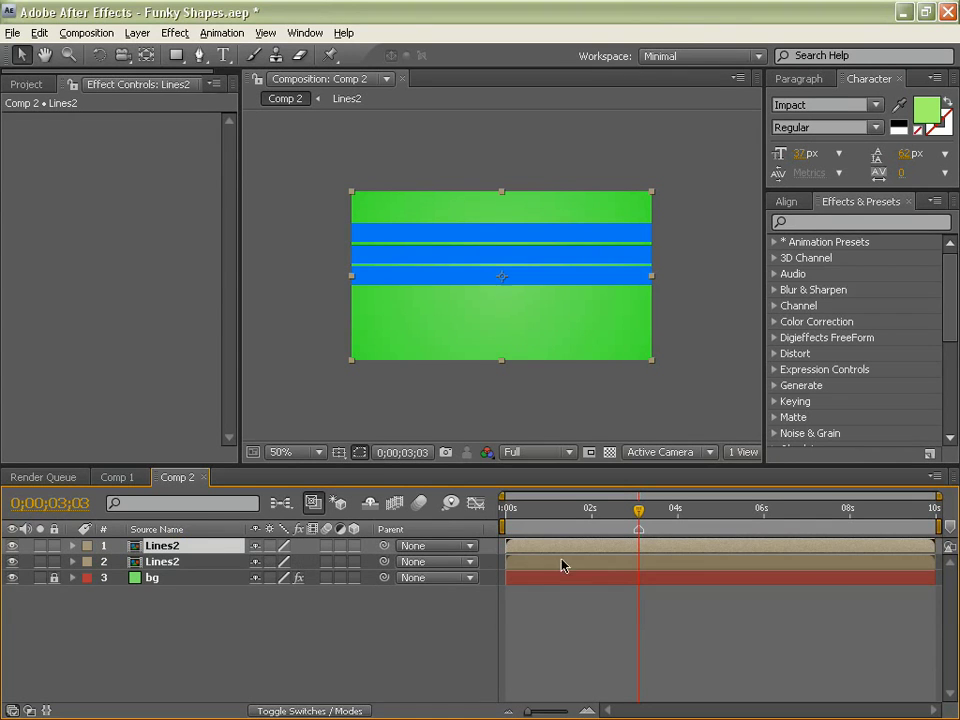
pyautogui.moveTo(578, 548); pyautogui.dragTo(710, 548)
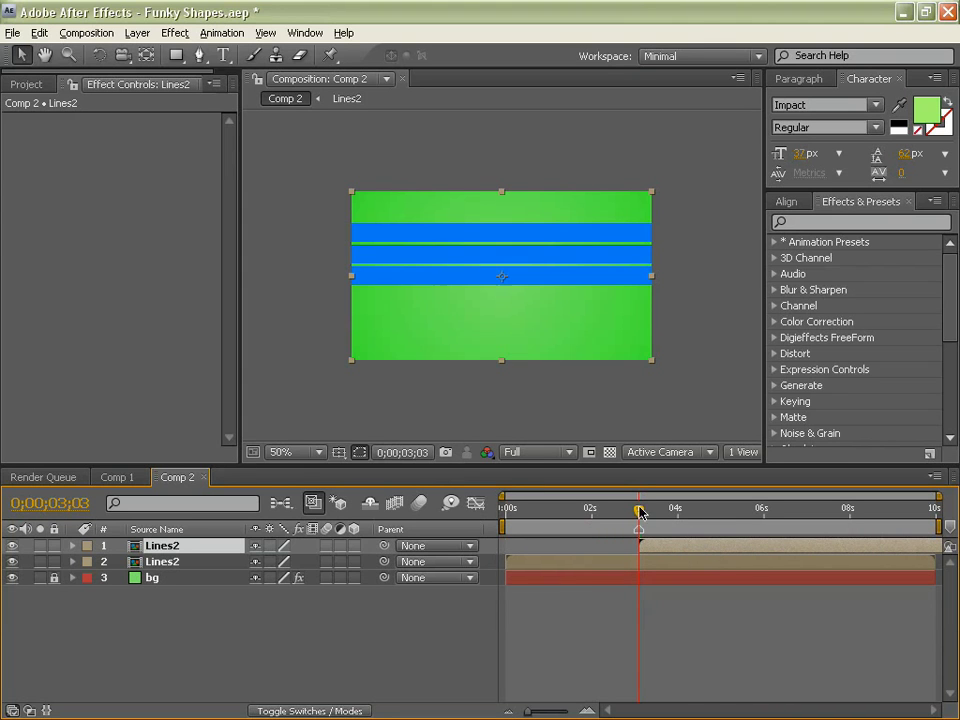
pyautogui.click(14, 562)
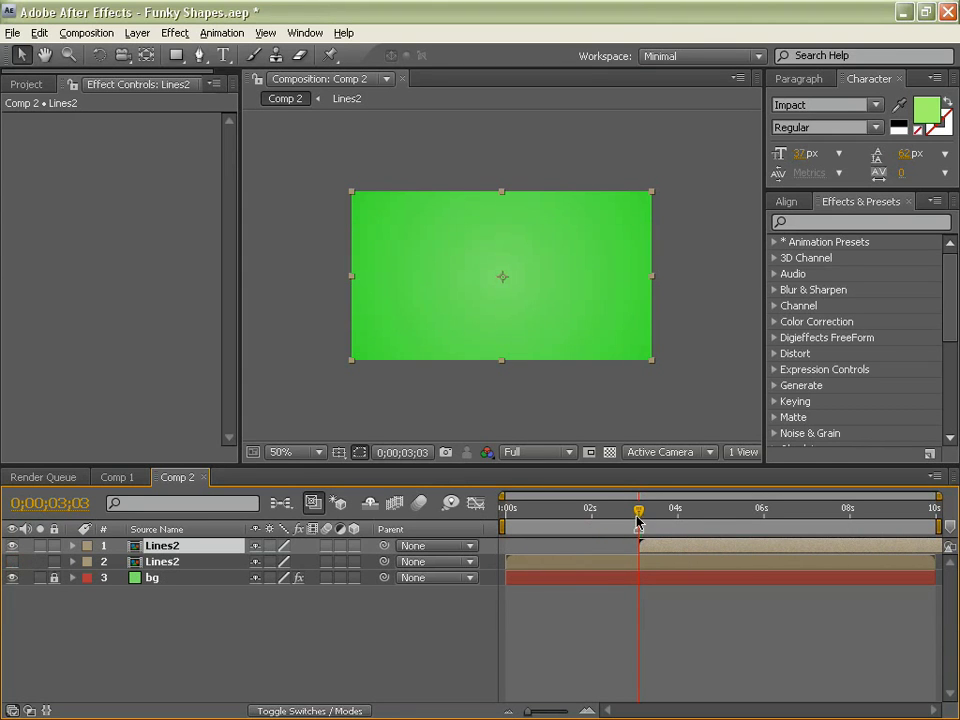
pyautogui.moveTo(638, 520)
pyautogui.mouseDown()
pyautogui.moveTo(748, 528)
pyautogui.moveTo(656, 521)
pyautogui.mouseUp()
pyautogui.click(13, 562)
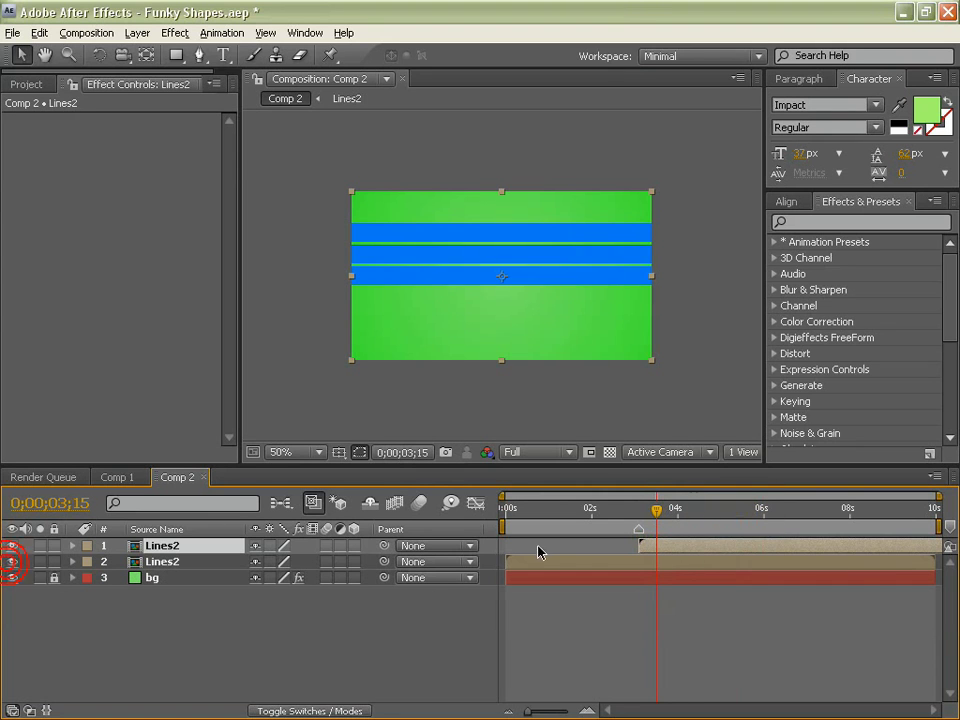
pyautogui.click(14, 562)
pyautogui.moveTo(705, 521)
pyautogui.mouseDown()
pyautogui.moveTo(690, 521)
pyautogui.moveTo(705, 522)
pyautogui.mouseUp()
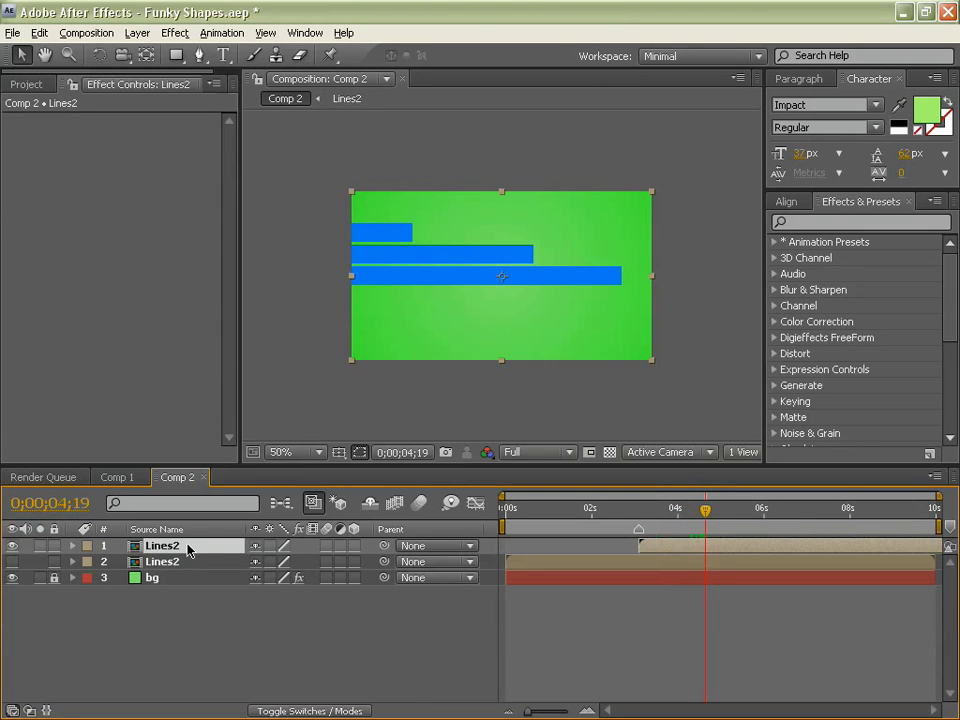
# Flip the top Lines2 copy horizontally and make the lower Lines2 visible again.
pyautogui.click(137, 33)
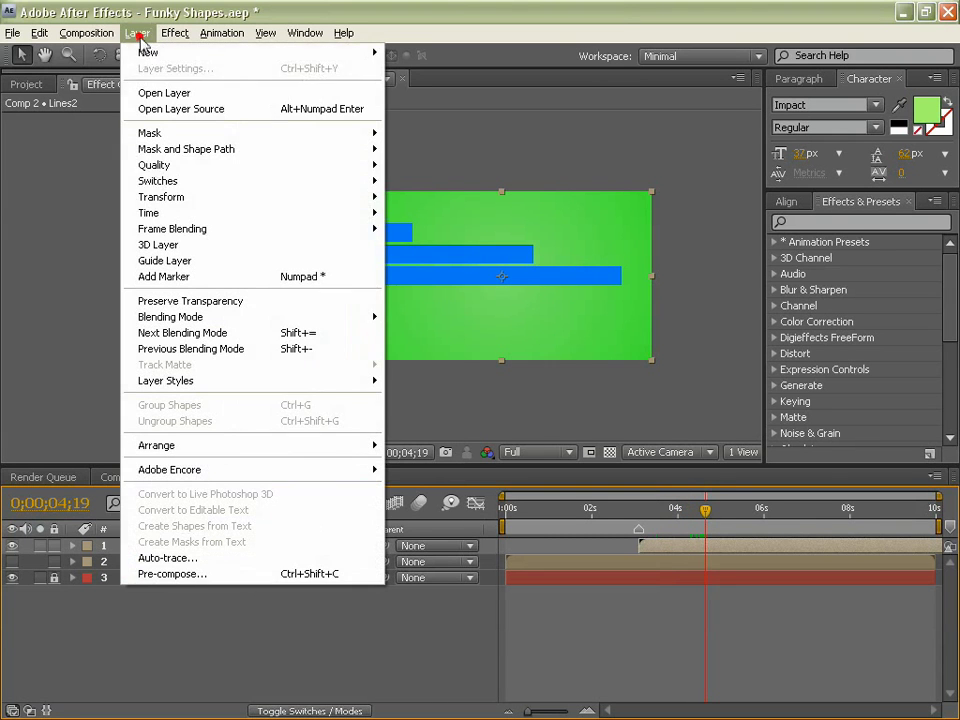
pyautogui.click(201, 199)
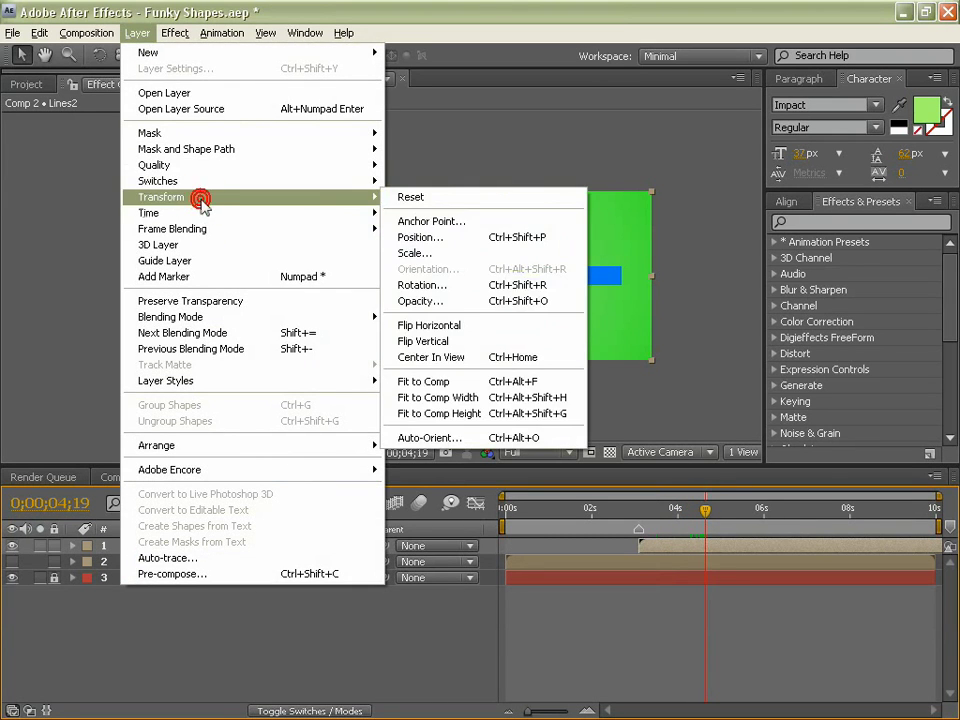
pyautogui.click(453, 331)
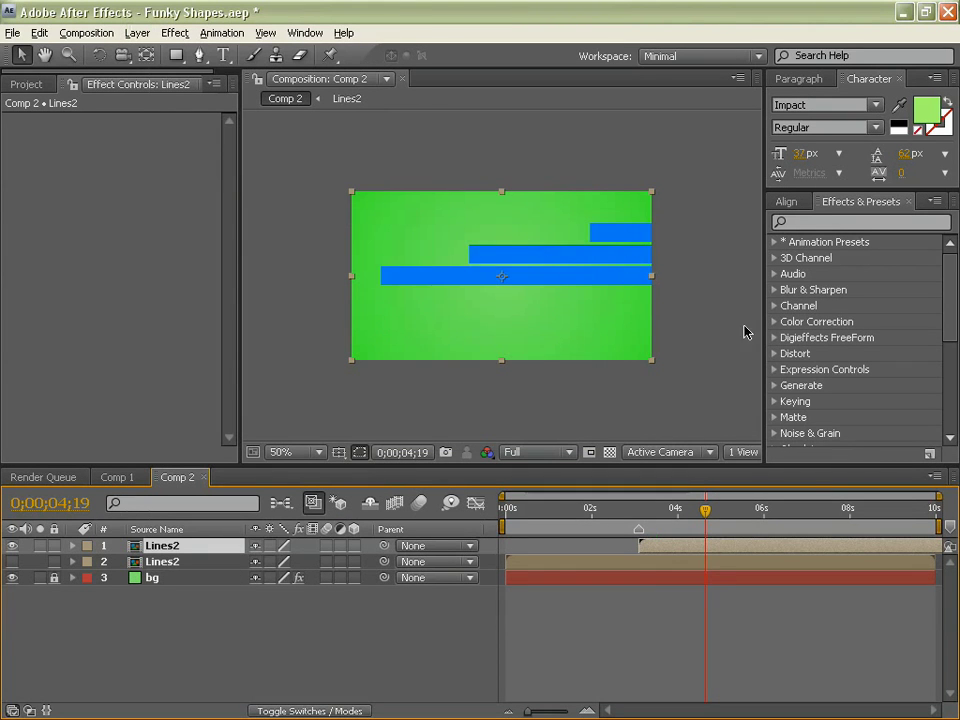
pyautogui.moveTo(704, 512); pyautogui.dragTo(643, 515)
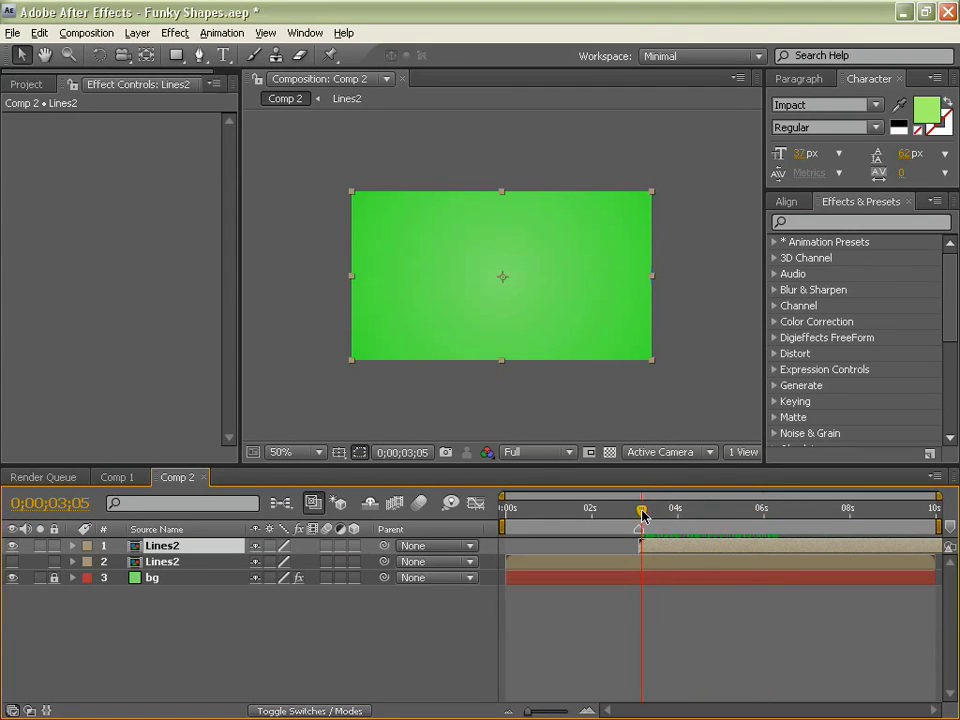
pyautogui.click(12, 562)
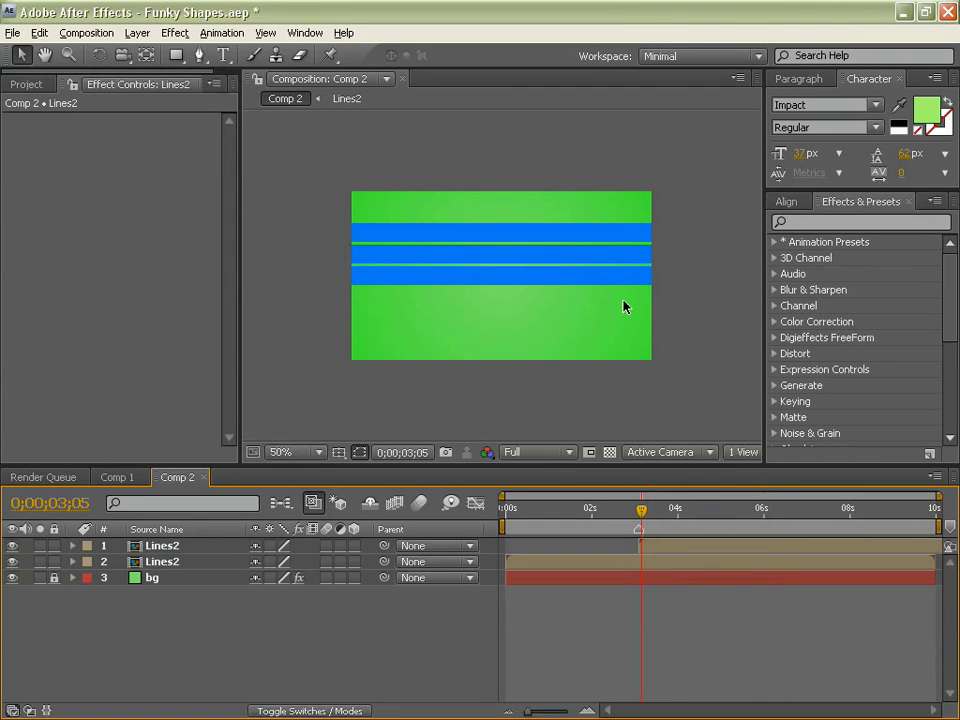
# Create a text layer reading 'Tootorials!' over the blue bars.
pyautogui.click(223, 55)
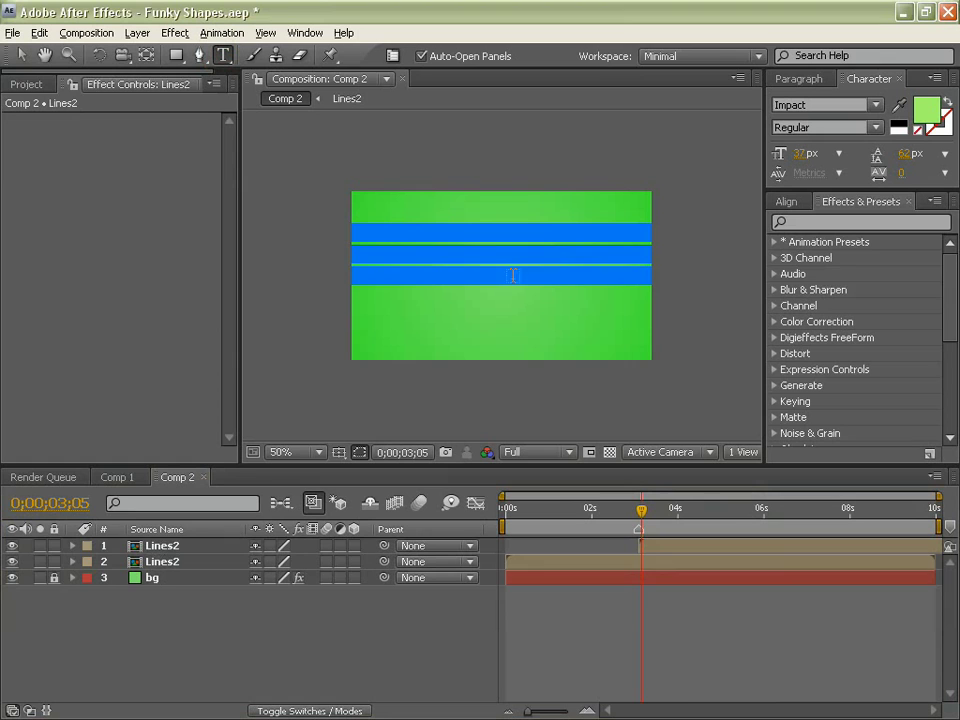
pyautogui.click(467, 257)
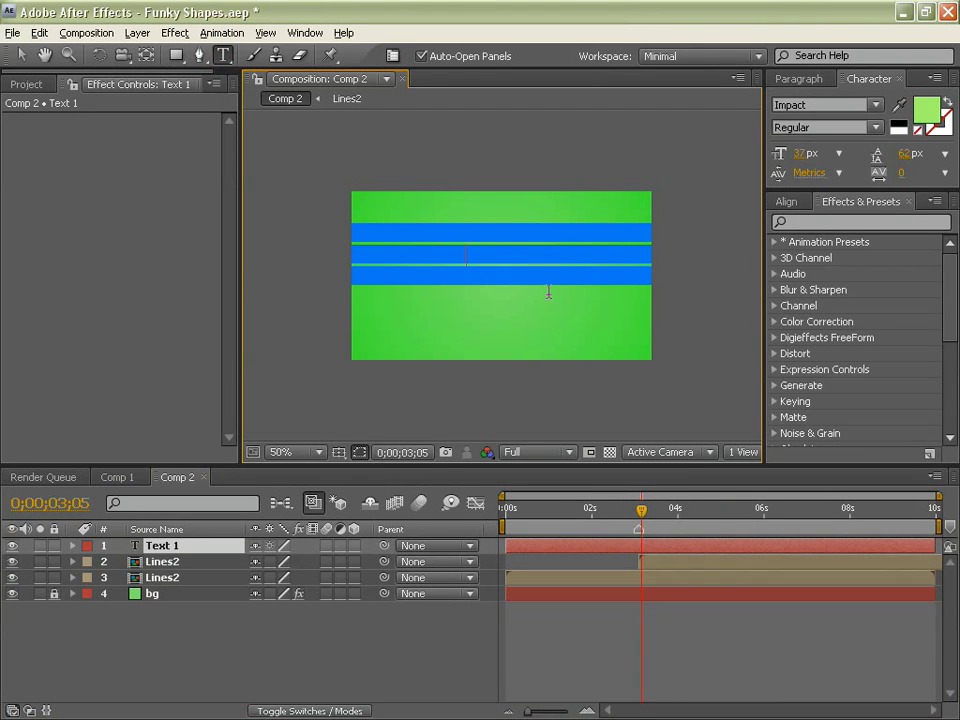
pyautogui.write('Tootorials')
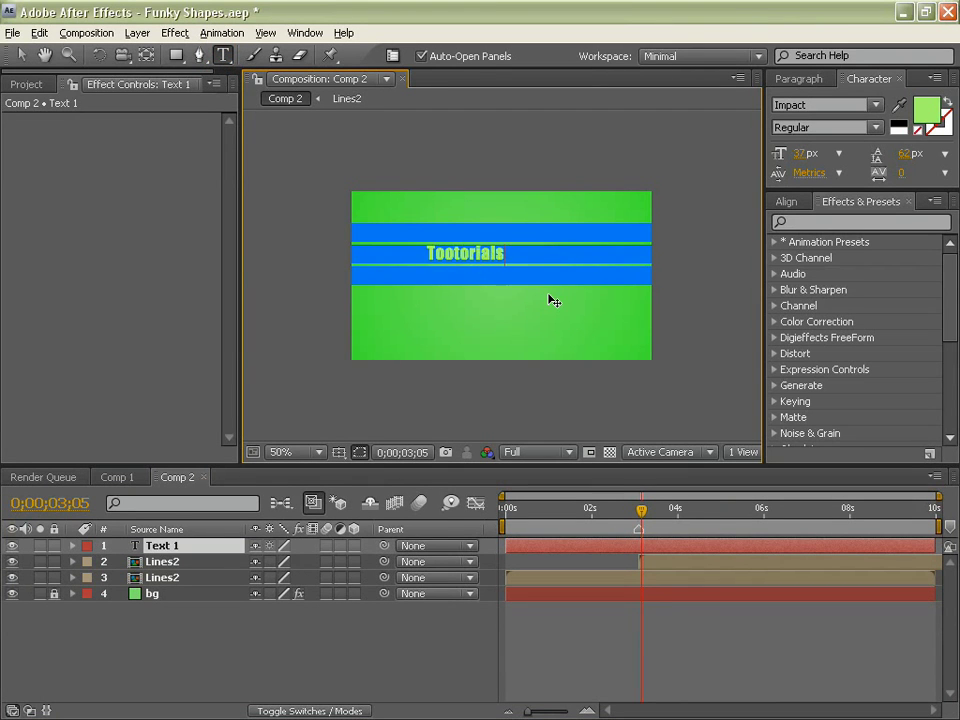
pyautogui.hotkey('ctrl', 'a')
pyautogui.press('End')
pyautogui.write('!')
# Size the title to 120 px, centre it on the bars, and place it below the top Lines2.
pyautogui.hotkey('ctrl', 'a')
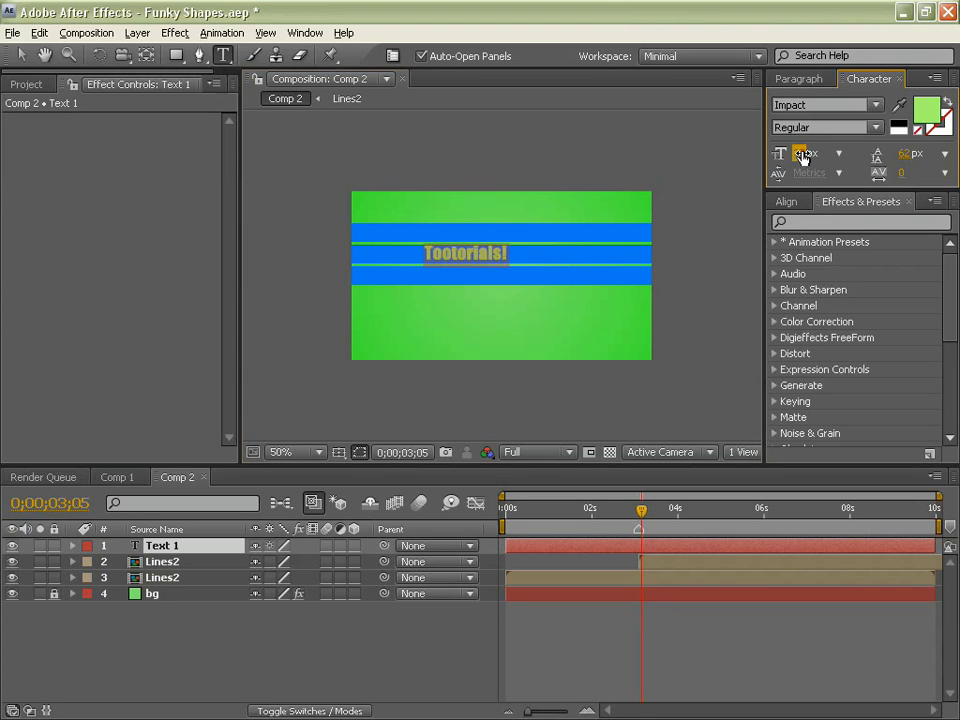
pyautogui.moveTo(800, 154); pyautogui.dragTo(879, 153)
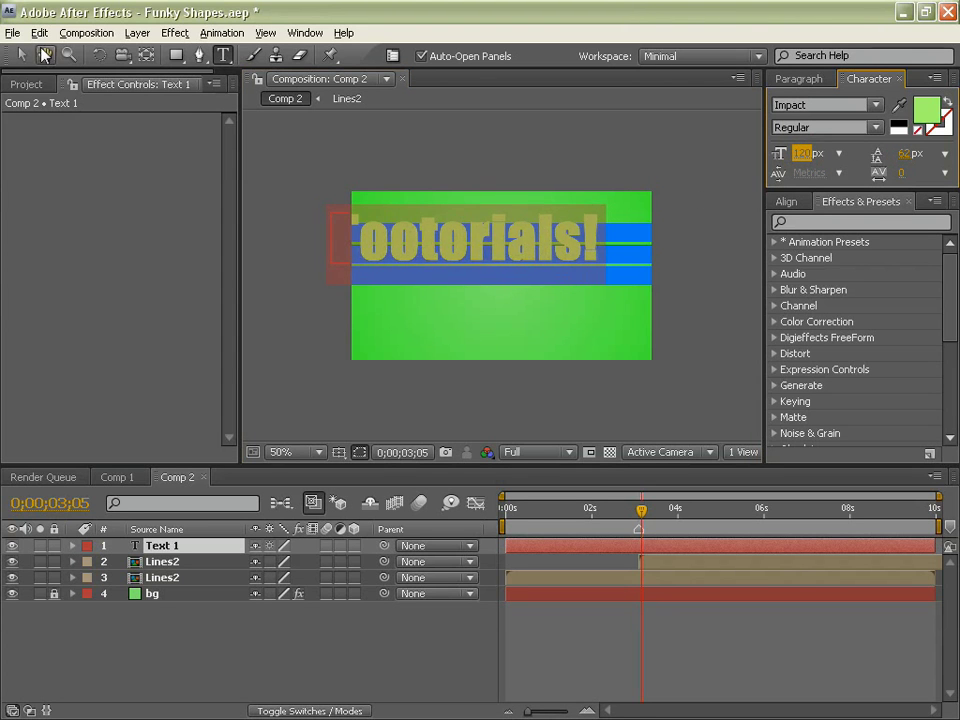
pyautogui.click(20, 52)
pyautogui.moveTo(537, 248); pyautogui.dragTo(565, 254)
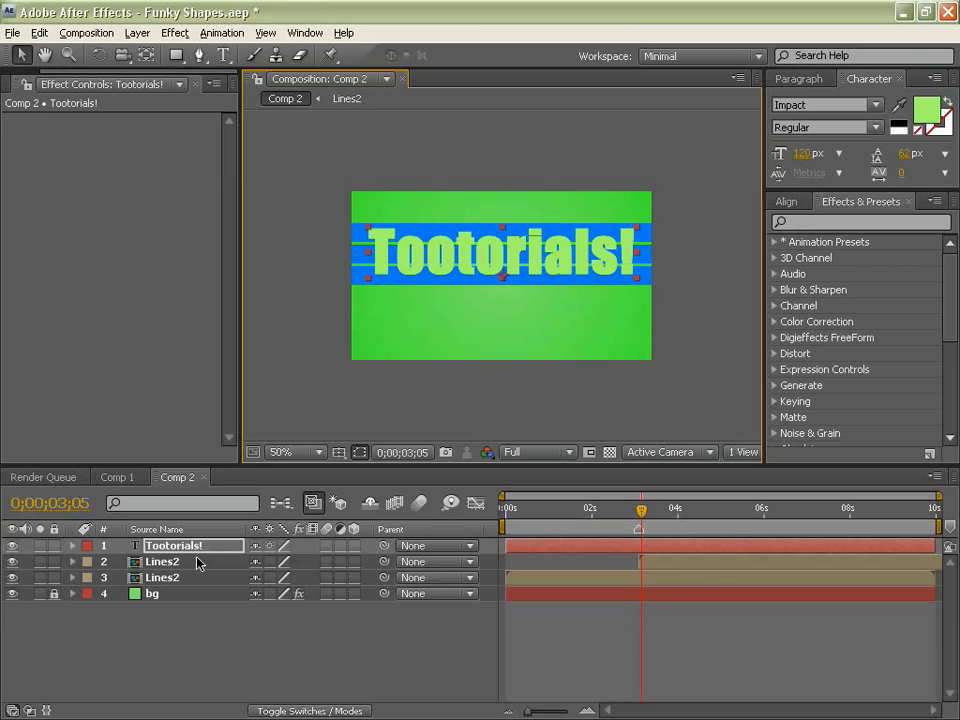
pyautogui.moveTo(197, 563); pyautogui.dragTo(170, 562)
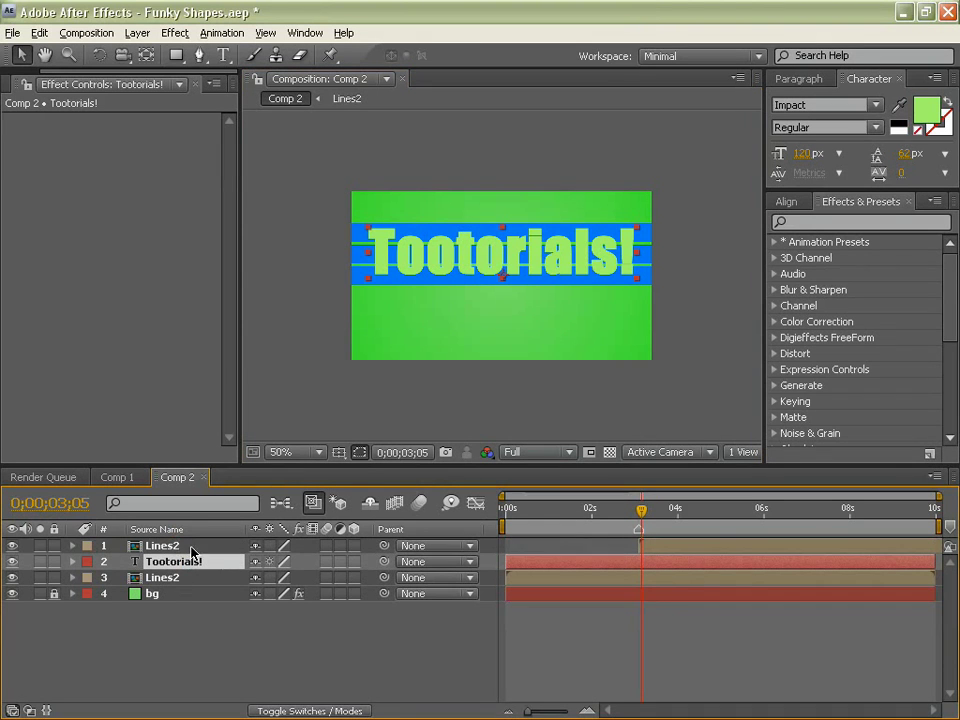
# Set the Tootorials! track matte to Alpha Matte 'Lines2' and check it at 0;00;03;15.
pyautogui.click(331, 711)
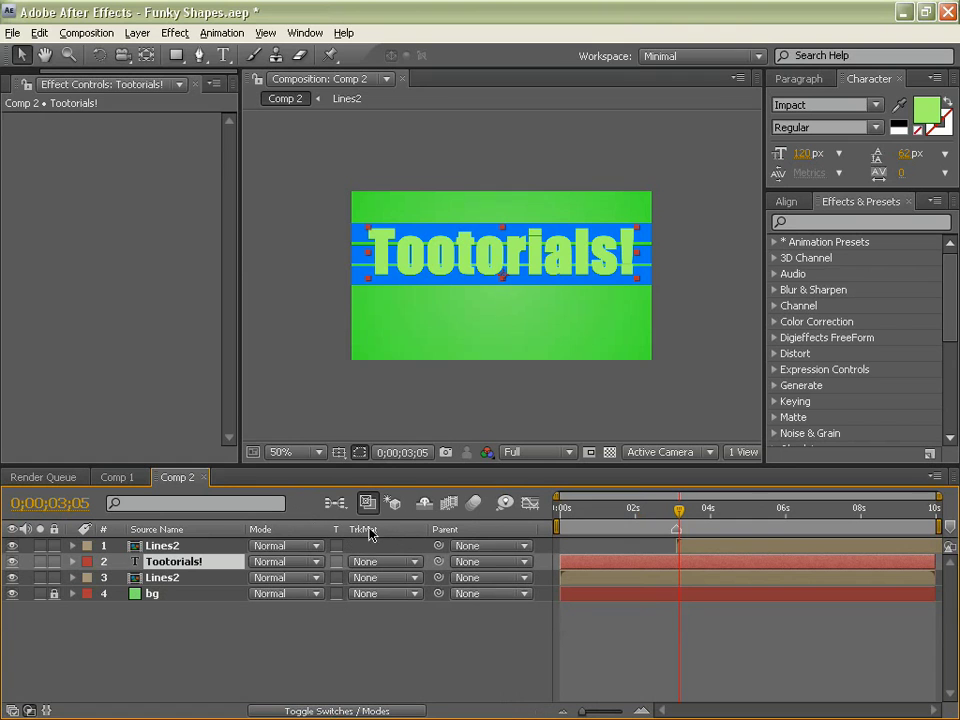
pyautogui.click(368, 561)
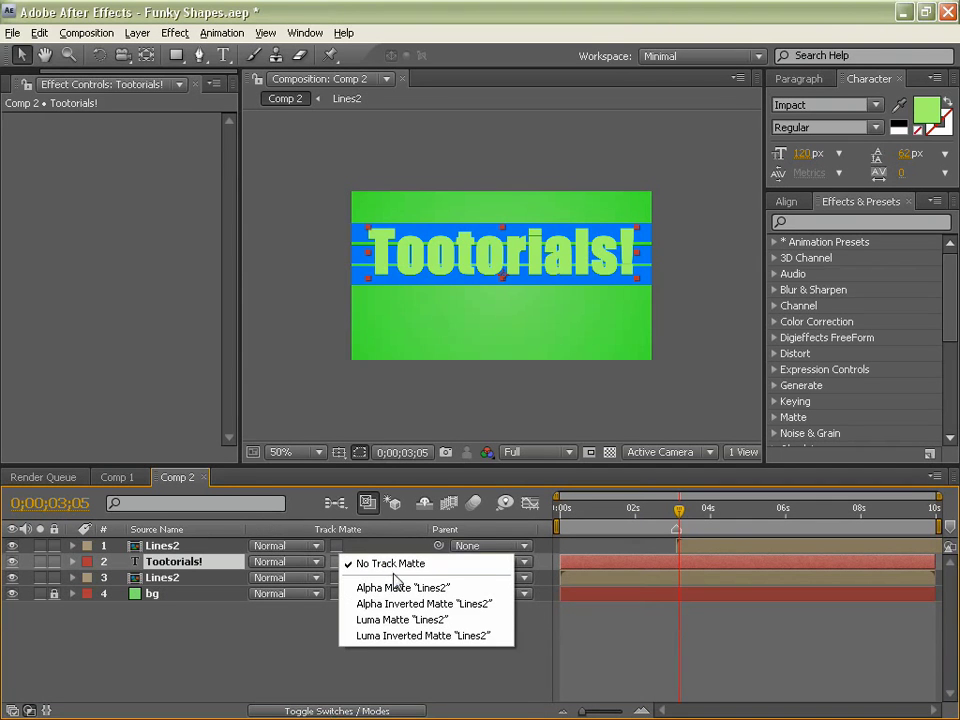
pyautogui.click(405, 588)
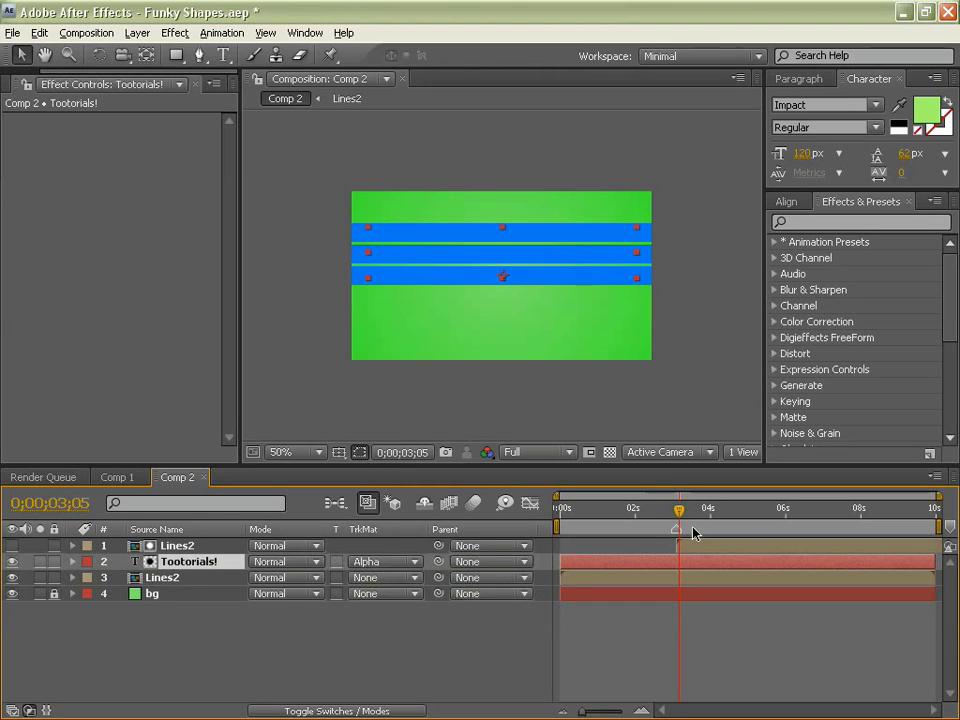
pyautogui.moveTo(679, 510); pyautogui.dragTo(560, 516)
pyautogui.click(414, 418)
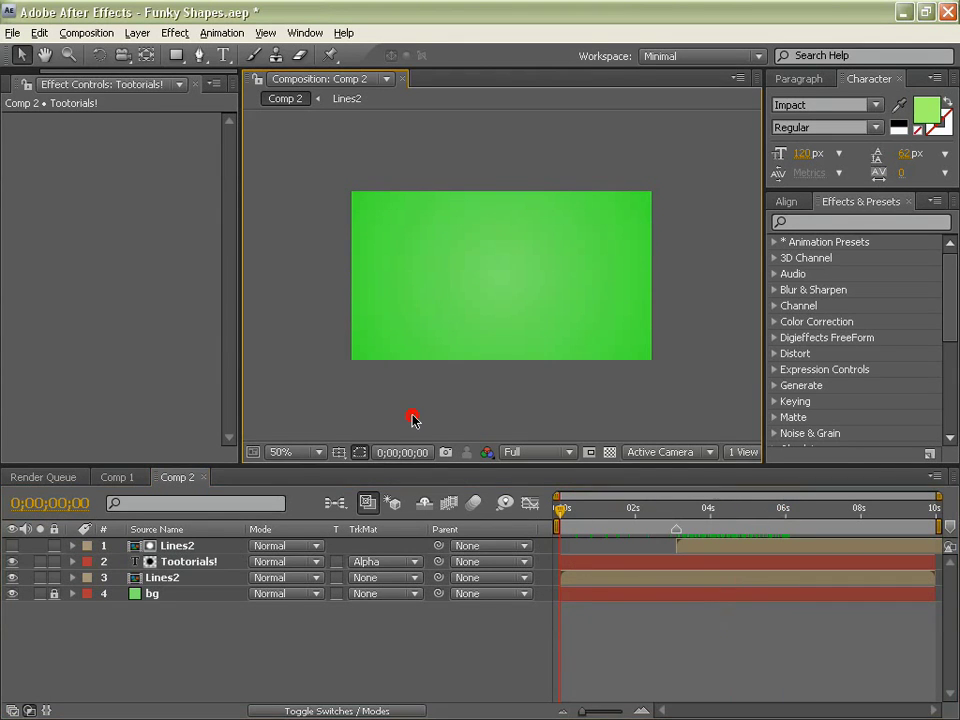
pyautogui.press('`')
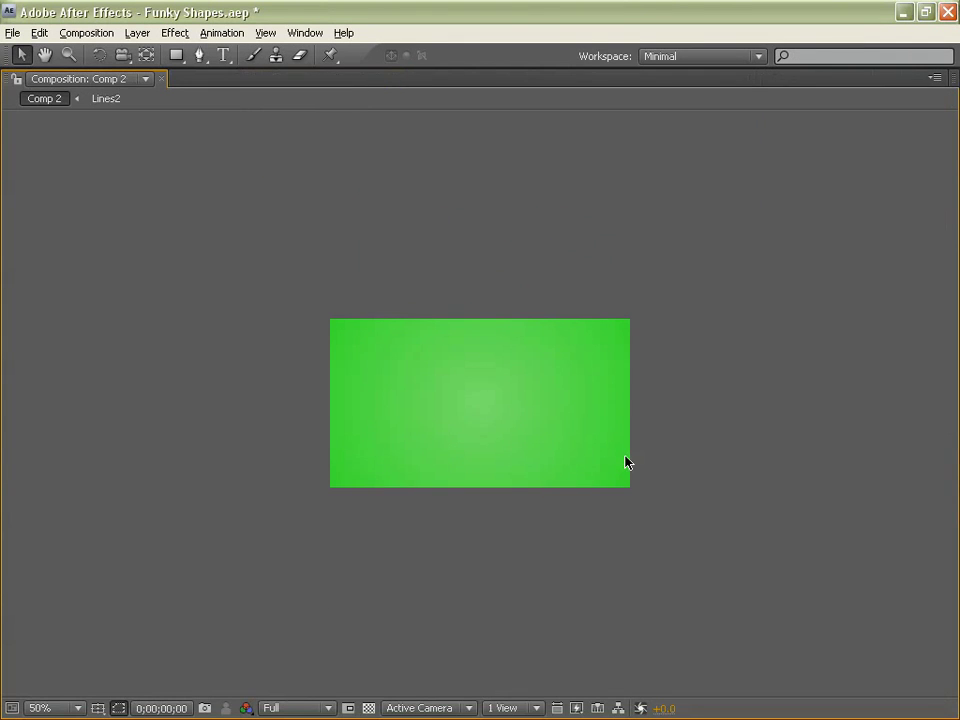
pyautogui.press('/')
pyautogui.press('space')
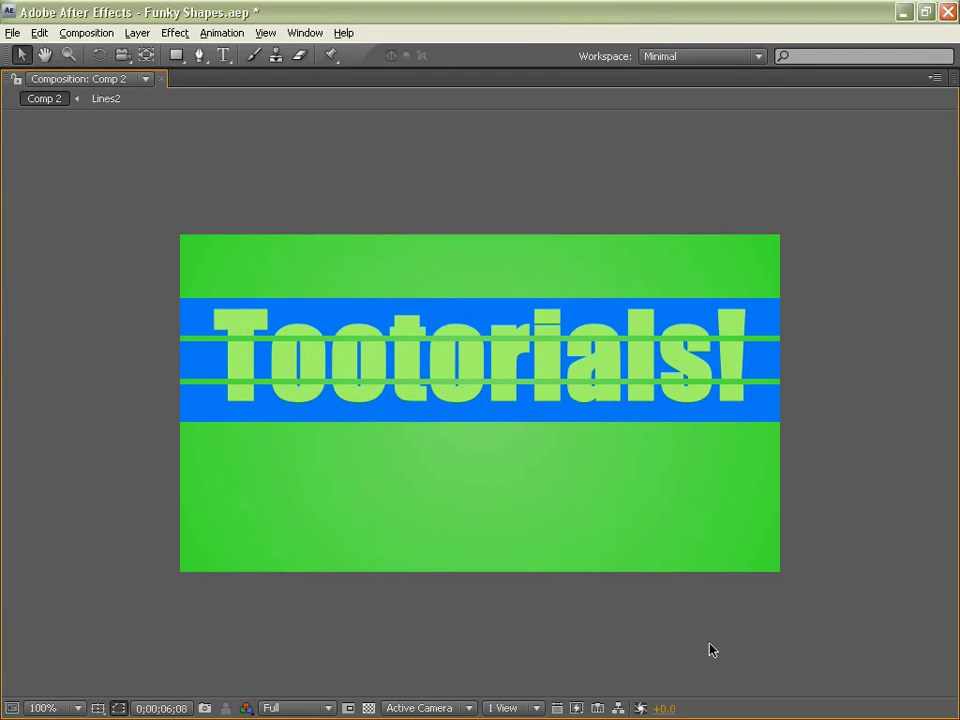
pyautogui.press('space')
pyautogui.press('`')
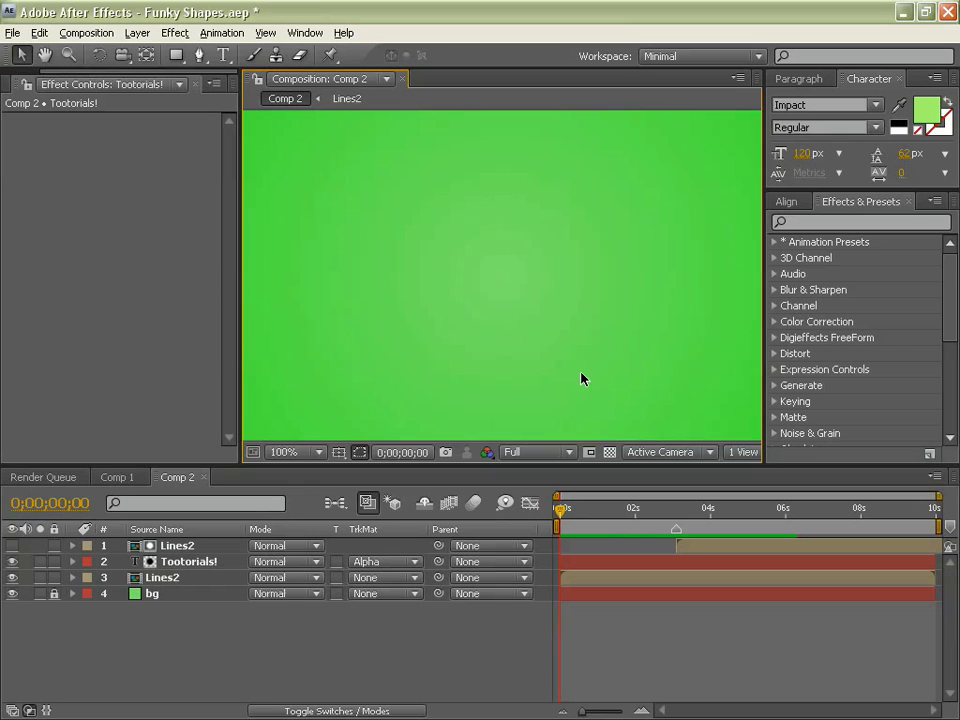
# At 50% view, move to about 6 seconds and begin a new solid layer.
pyautogui.press(',')
pyautogui.click(422, 668)
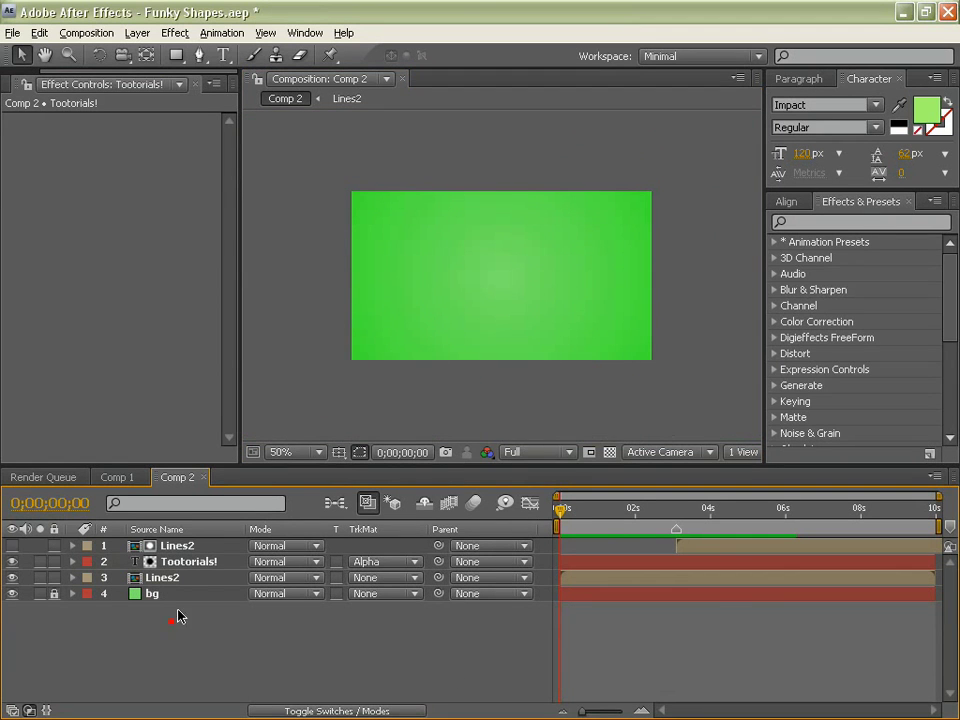
pyautogui.moveTo(690, 510); pyautogui.dragTo(783, 530)
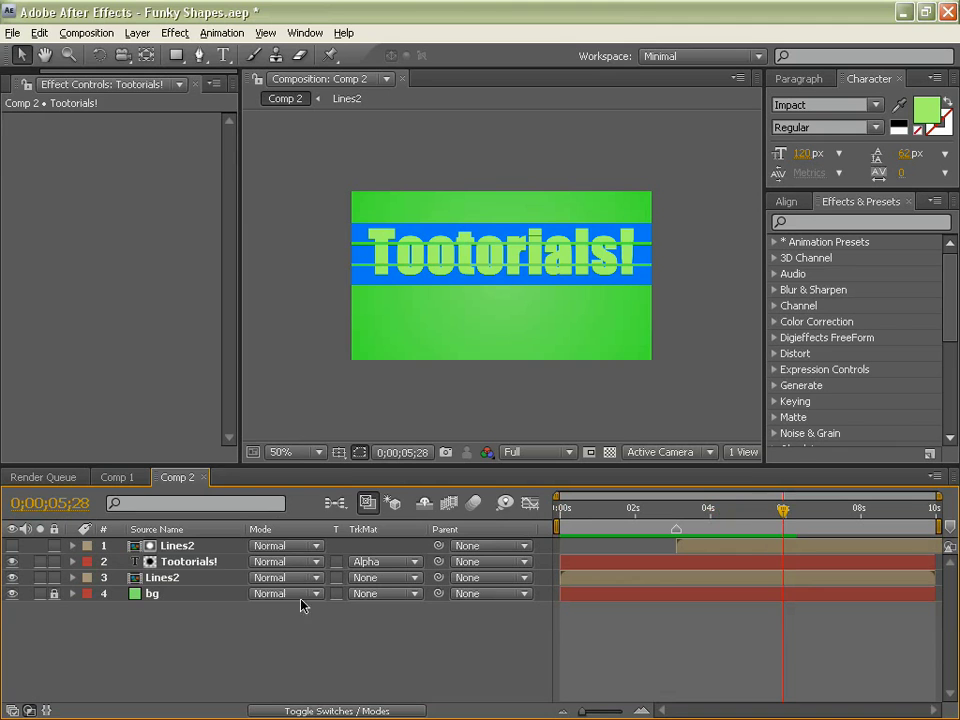
pyautogui.rightClick(130, 628)
pyautogui.click(193, 478)
pyautogui.click(384, 519)
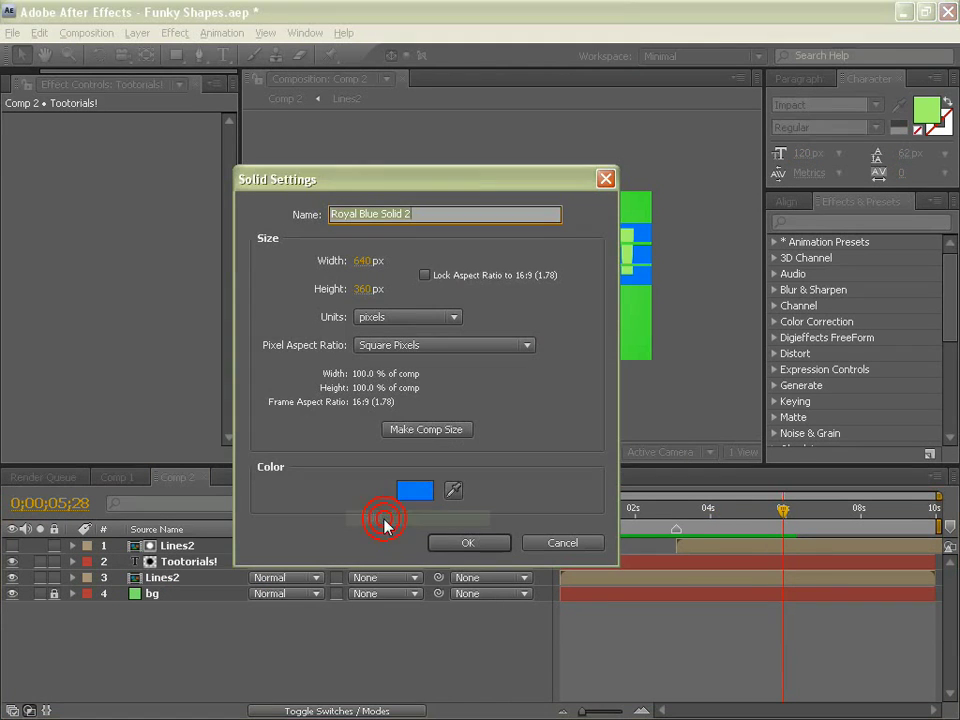
# Make the solid pink F560F0, name it 'Also a Line', and create it.
pyautogui.click(414, 490)
pyautogui.click(486, 433)
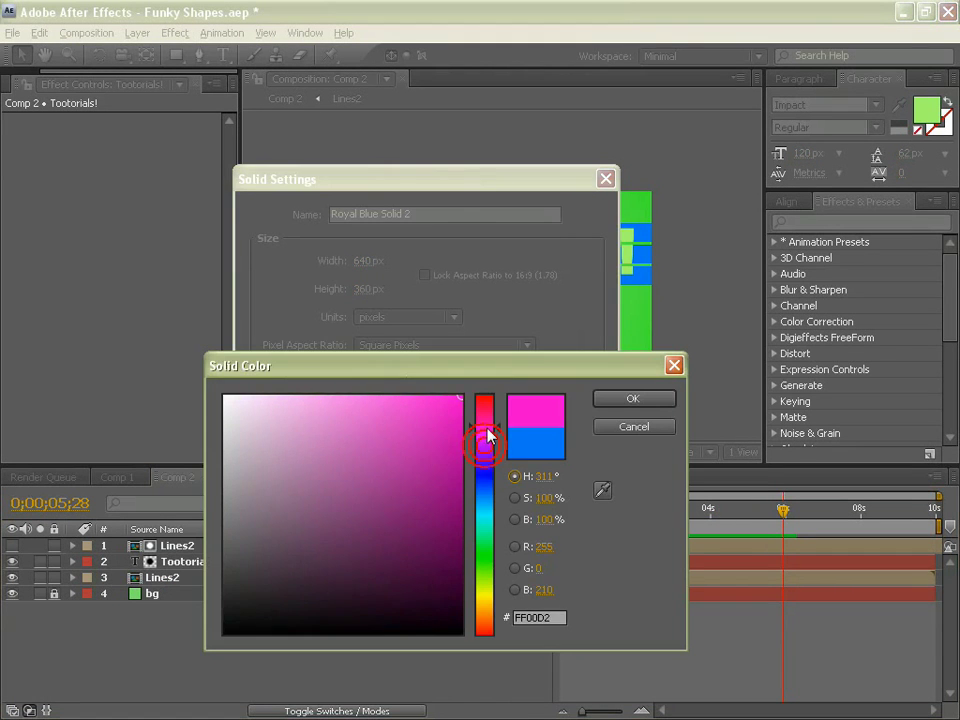
pyautogui.moveTo(486, 433); pyautogui.dragTo(489, 439)
pyautogui.click(414, 414)
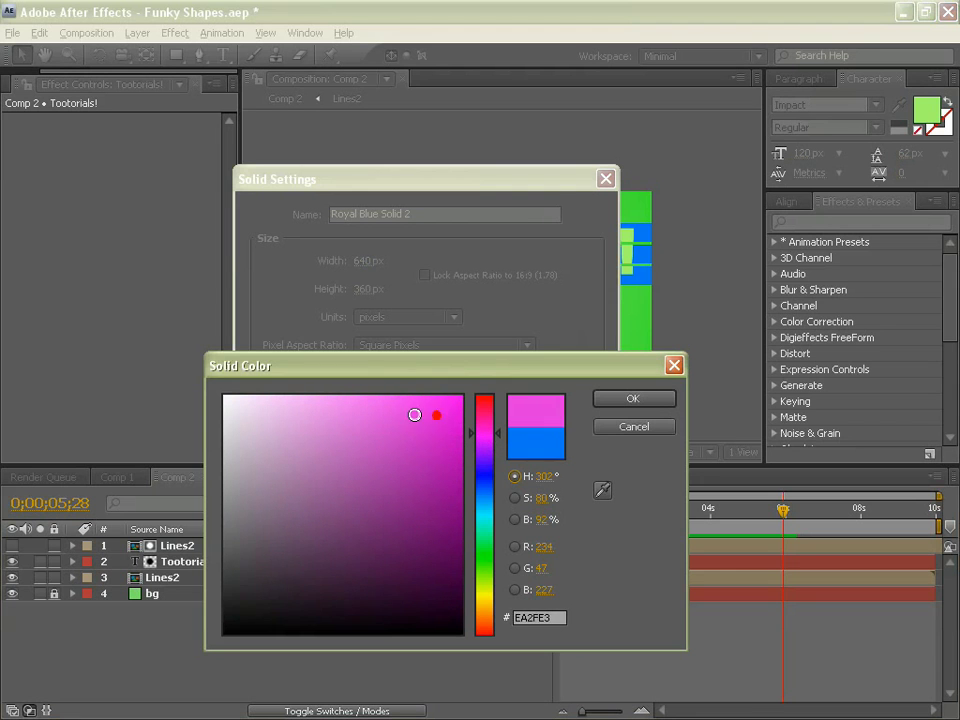
pyautogui.moveTo(414, 414)
pyautogui.mouseDown()
pyautogui.moveTo(394, 399)
pyautogui.moveTo(368, 404)
pyautogui.mouseUp()
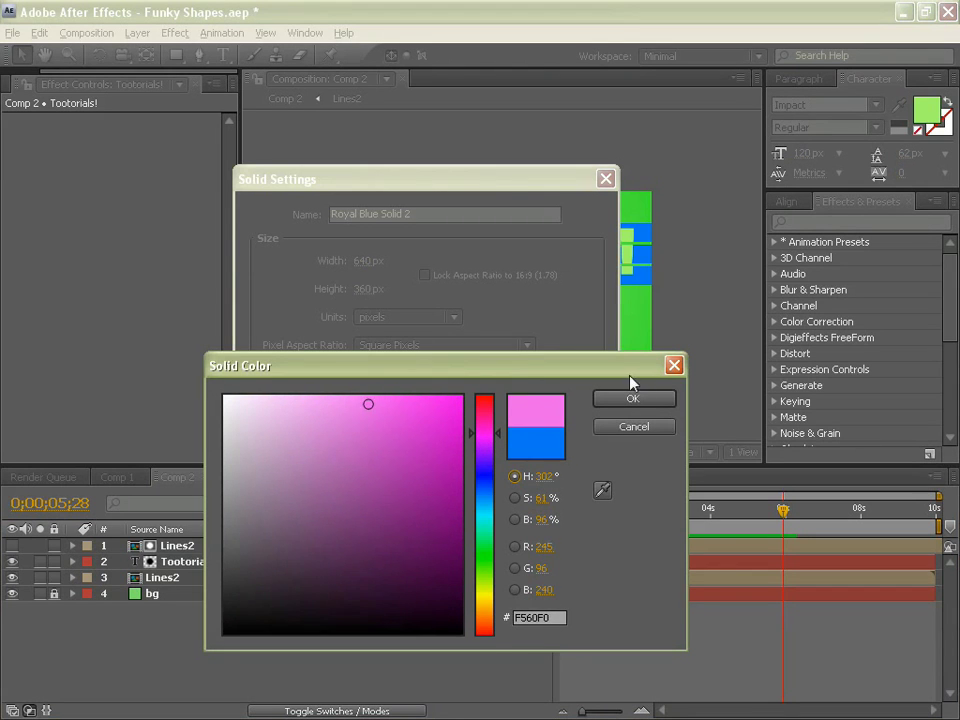
pyautogui.click(640, 398)
pyautogui.moveTo(450, 214); pyautogui.dragTo(201, 216)
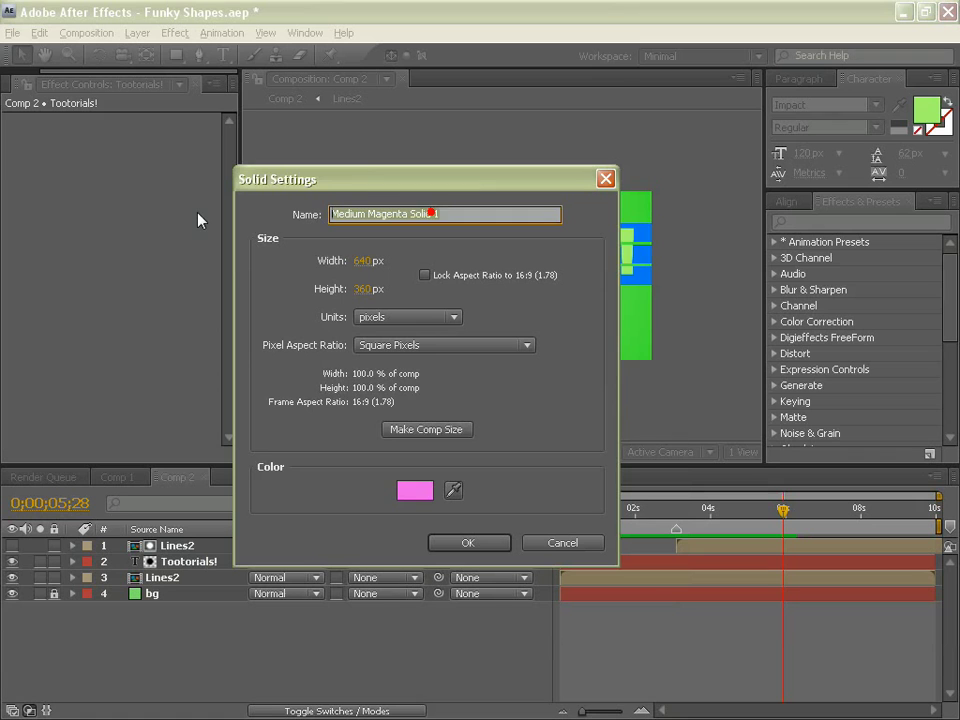
pyautogui.write('O')
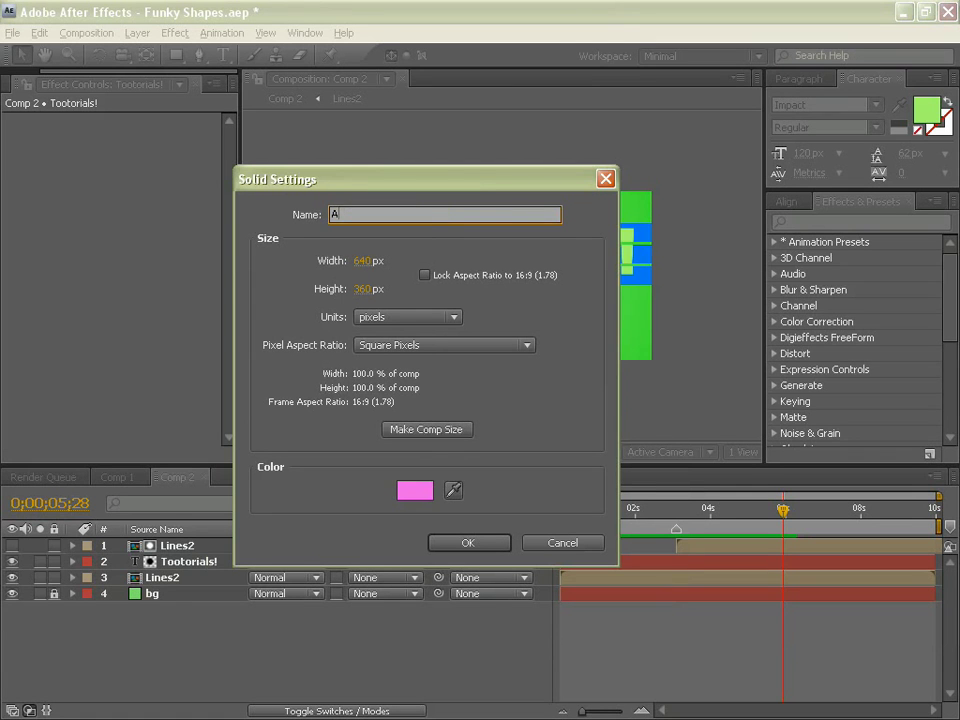
pyautogui.write('lso a Line')
pyautogui.press('Return')
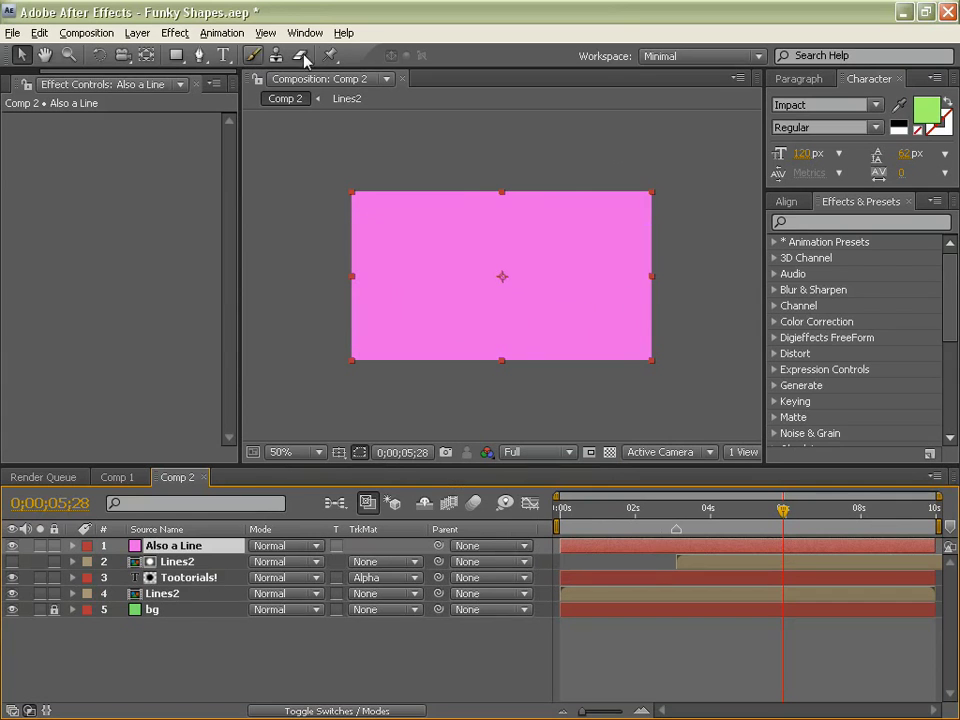
# Undo an accidental mask and squash the pink solid into a thin horizontal bar.
pyautogui.doubleClick(176, 55)
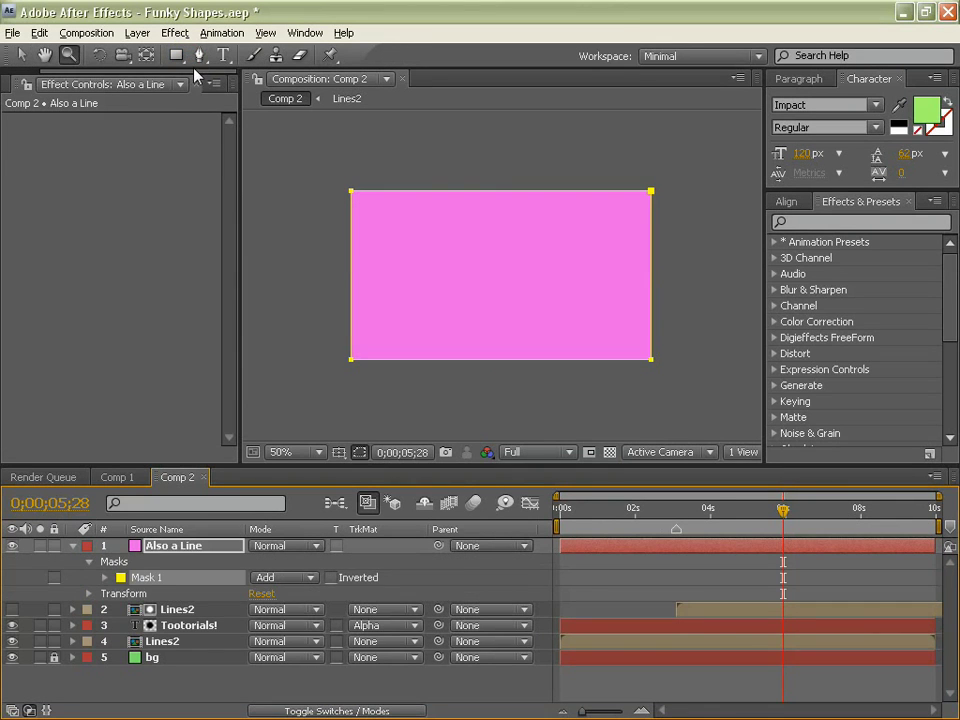
pyautogui.hotkey('ctrl', 'z')
pyautogui.press('v')
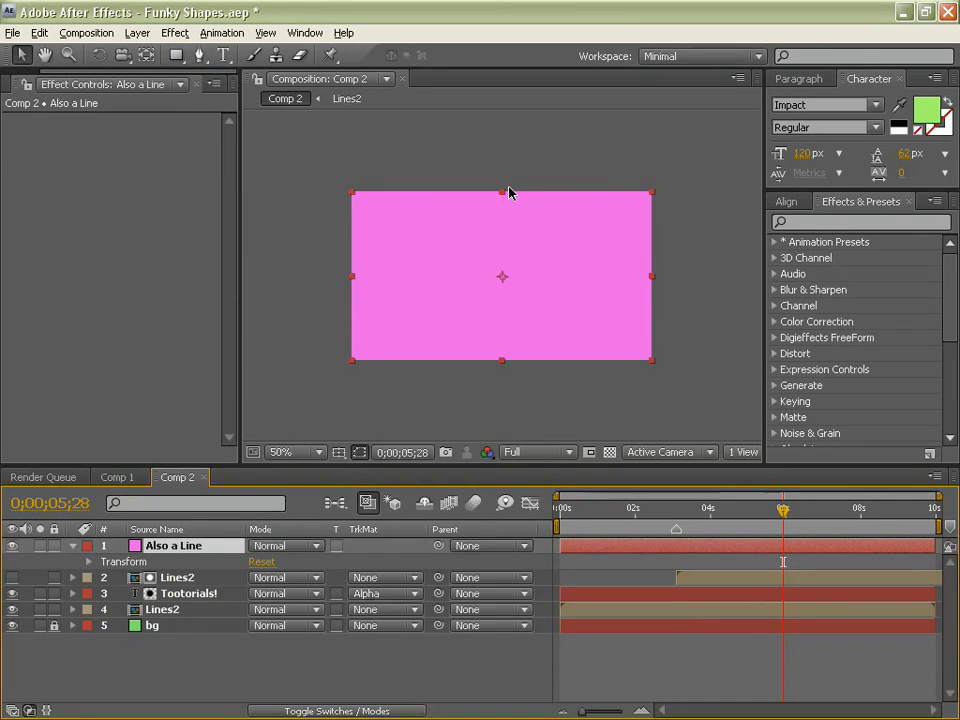
pyautogui.moveTo(502, 192); pyautogui.dragTo(503, 274)
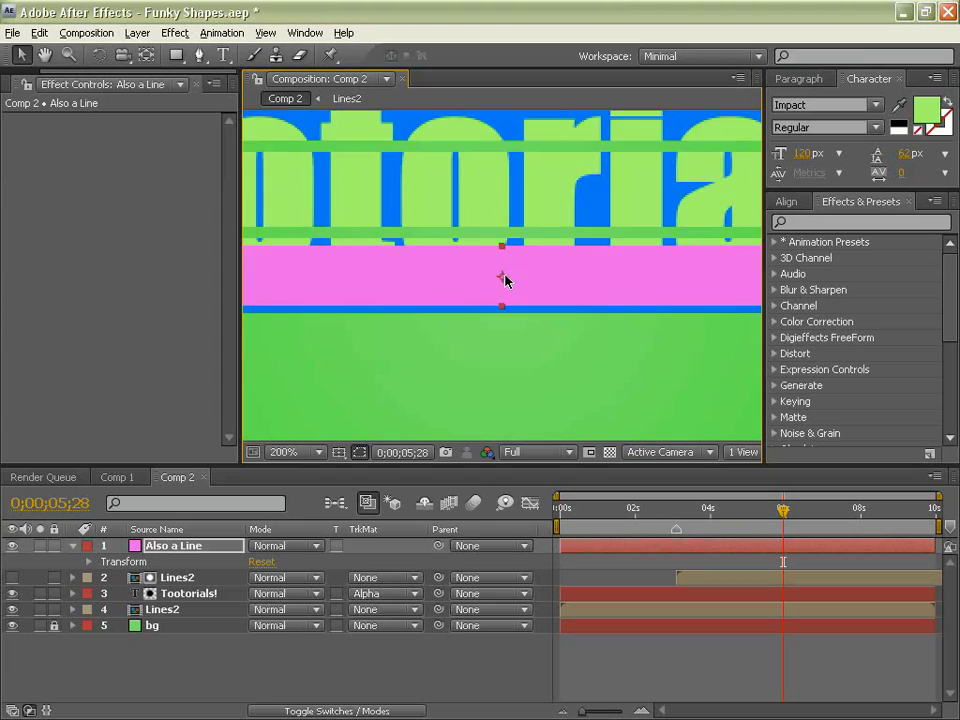
# Raise the pink band's top edge to cover the blue stripe, then zoom out to 50%.
pyautogui.scroll(3, 505, 281)
pyautogui.scroll(-1, 505, 281)
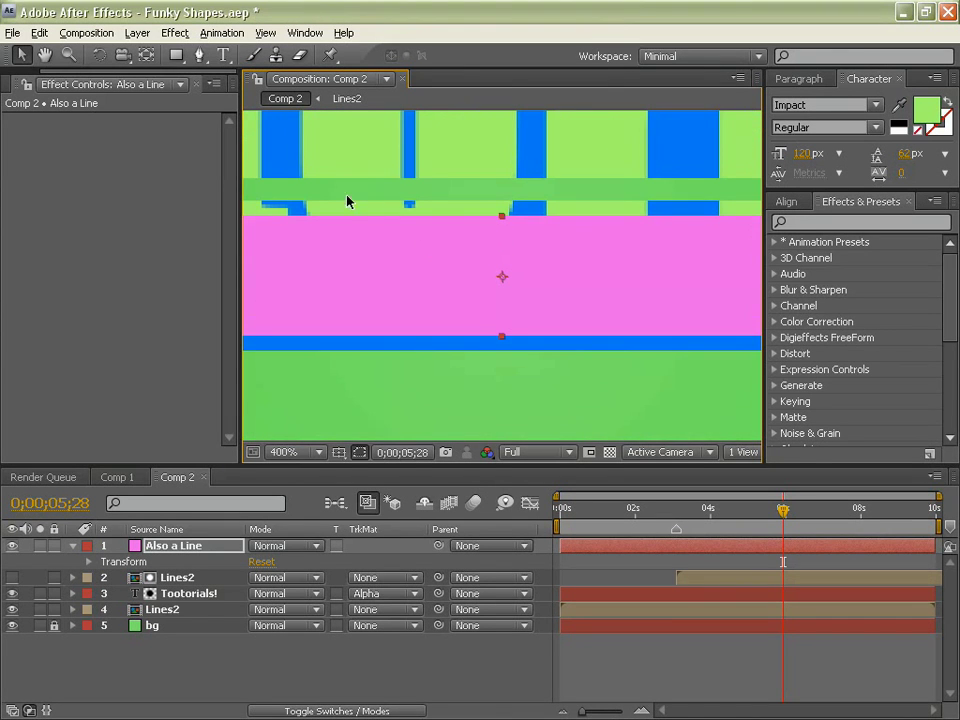
pyautogui.click(307, 454)
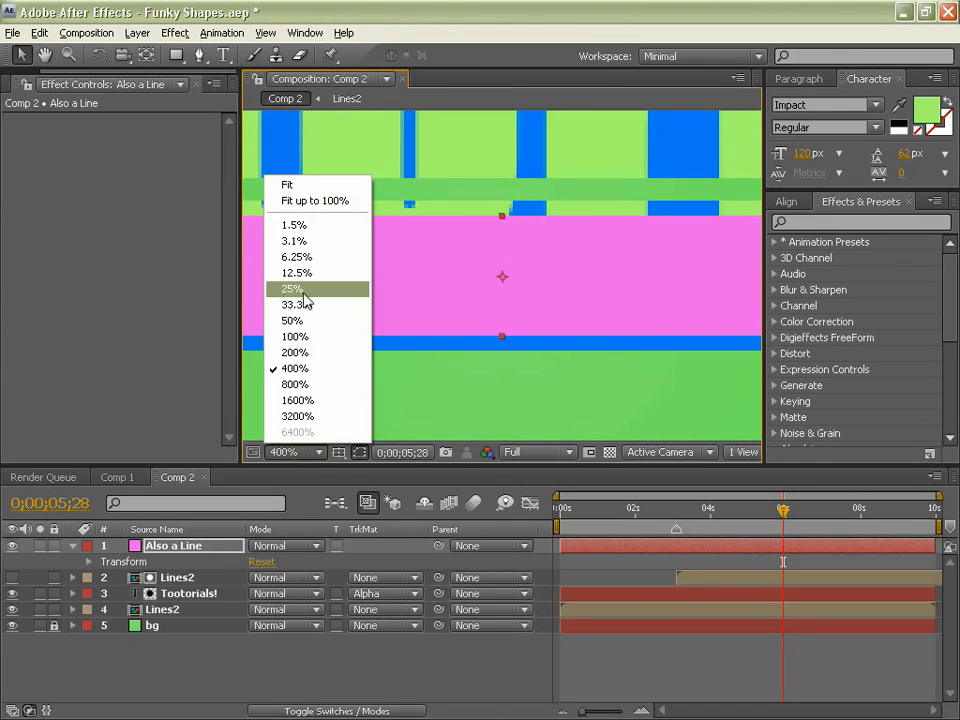
pyautogui.click(304, 446)
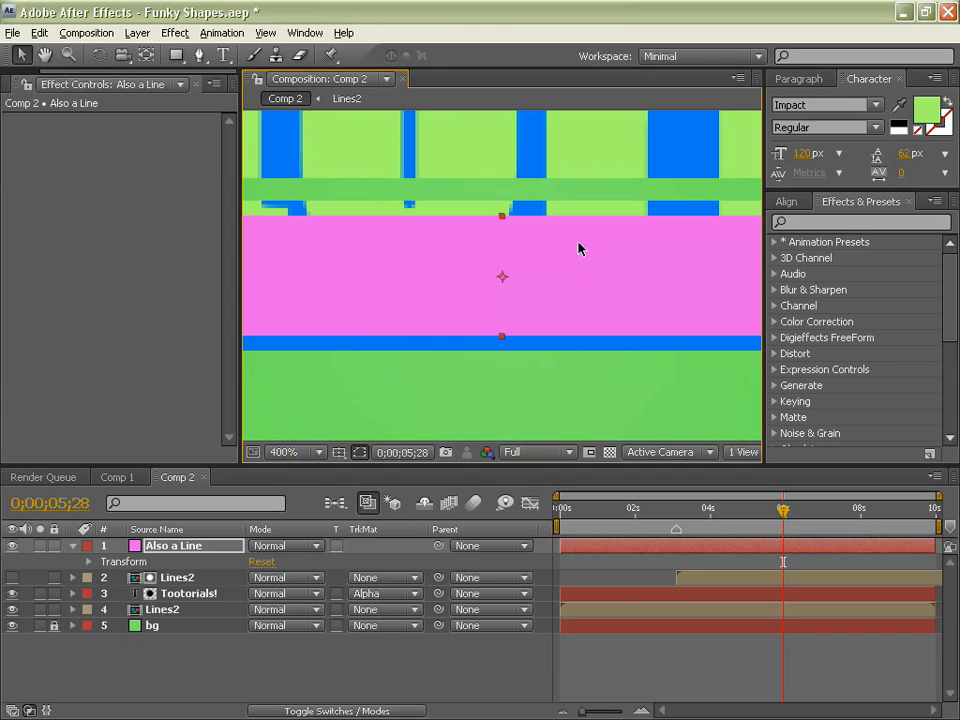
pyautogui.moveTo(502, 218); pyautogui.dragTo(502, 262)
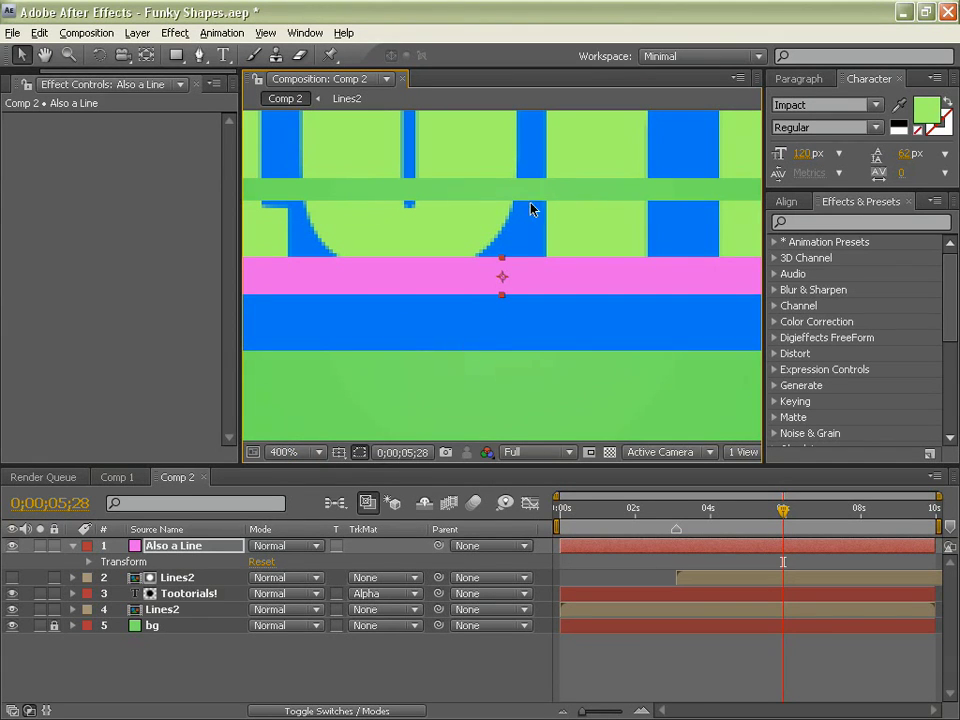
pyautogui.moveTo(501, 258); pyautogui.dragTo(502, 205)
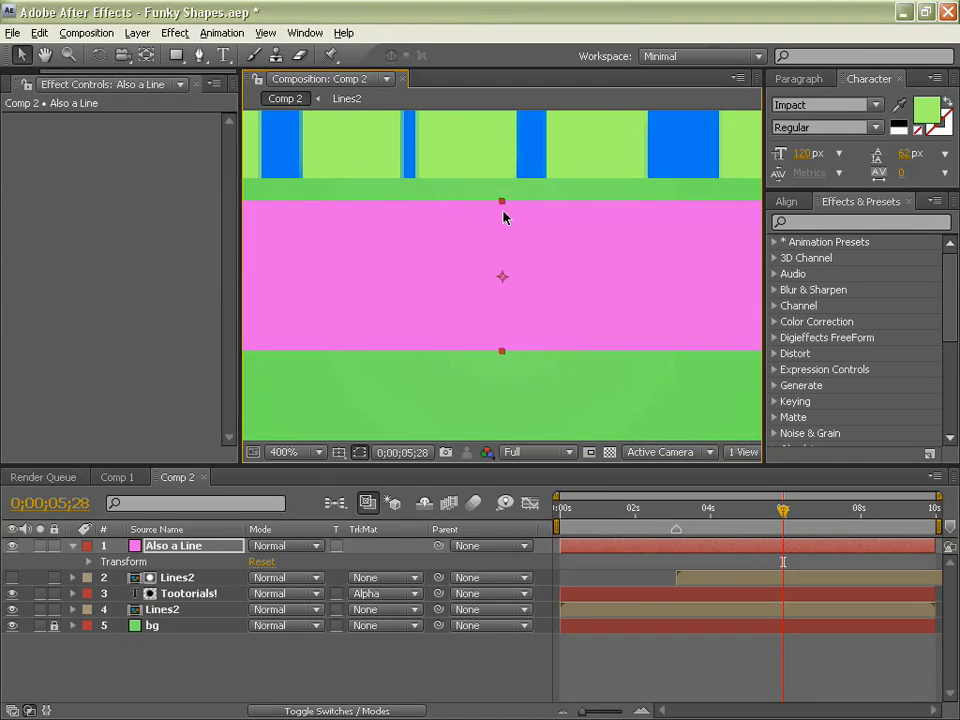
pyautogui.press(',')
pyautogui.press(',')
pyautogui.press(',')
pyautogui.press(',')
pyautogui.press(',')
pyautogui.press(',')
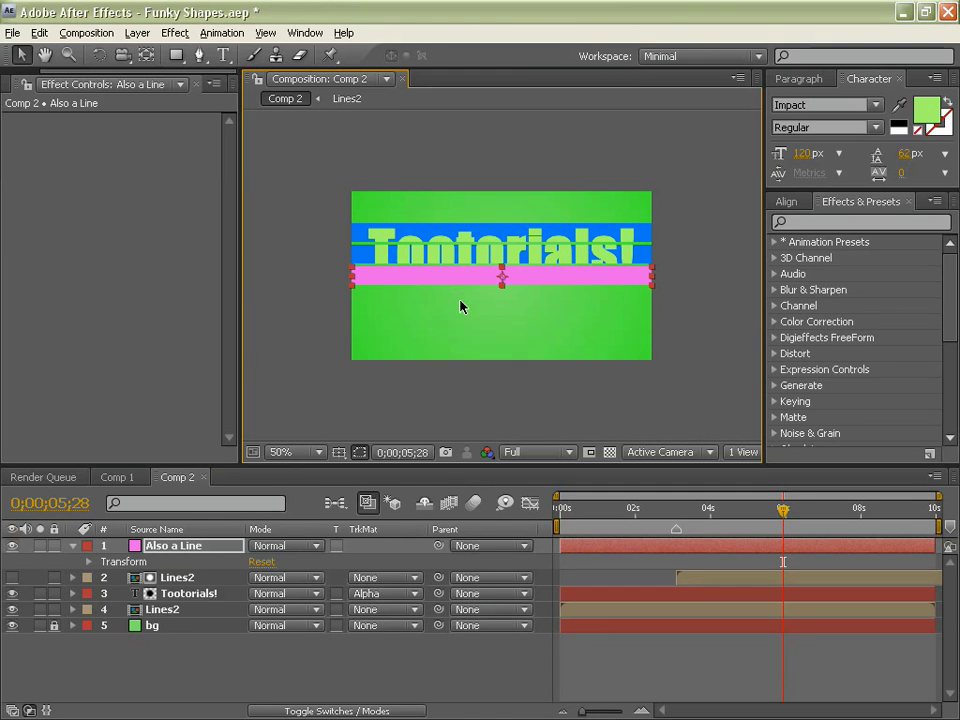
# Move the pink bar down below the title in the viewer.
pyautogui.moveTo(469, 280); pyautogui.dragTo(495, 326)
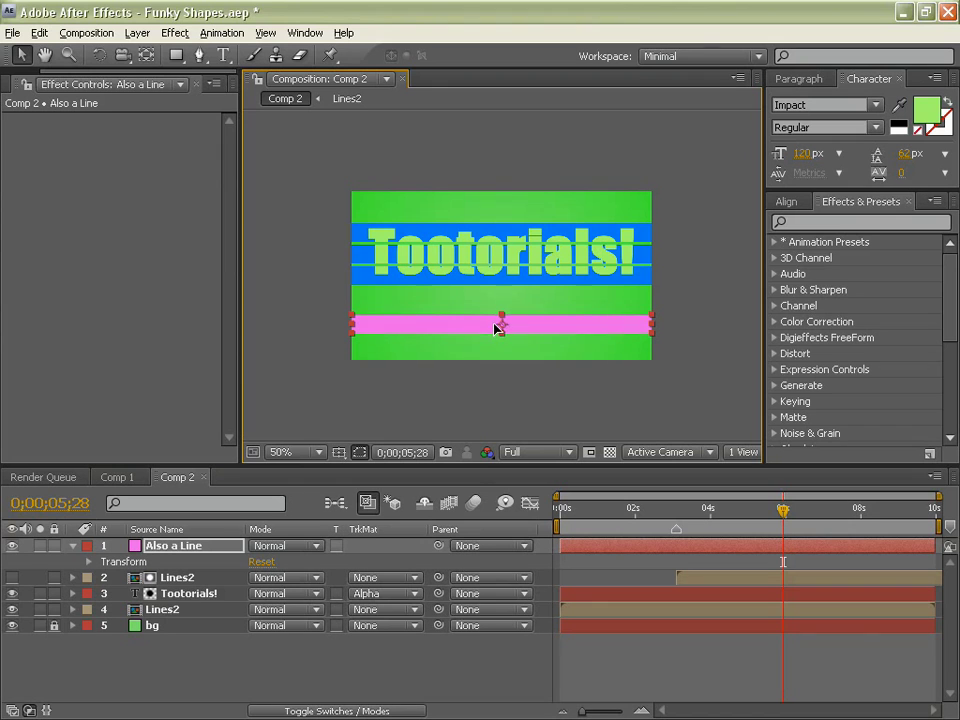
pyautogui.press('Tab')
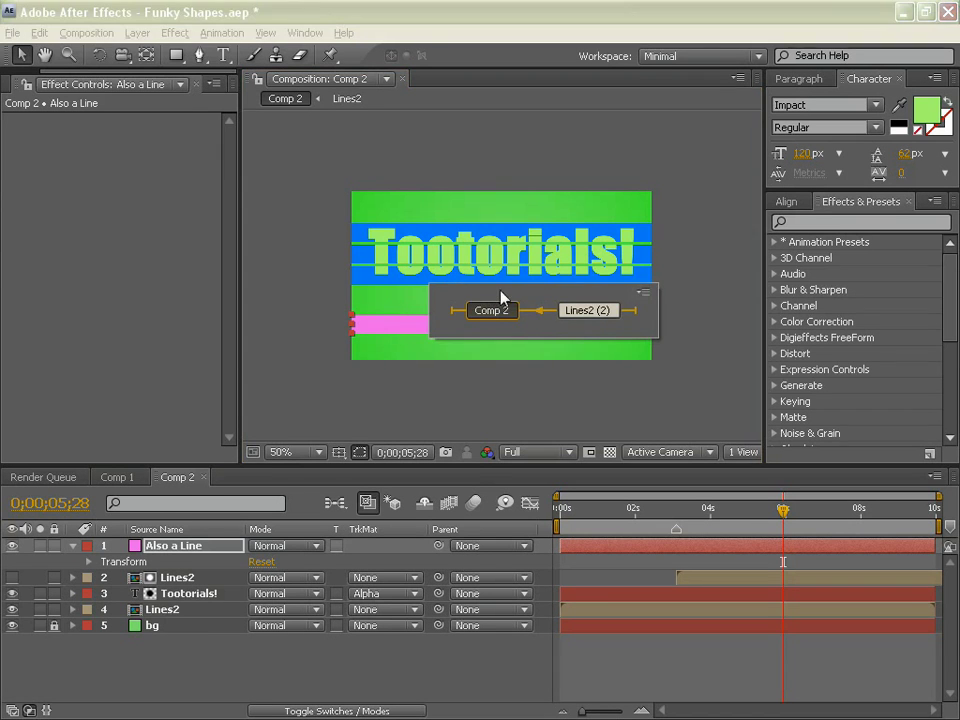
pyautogui.click(590, 388)
pyautogui.press('Tab')
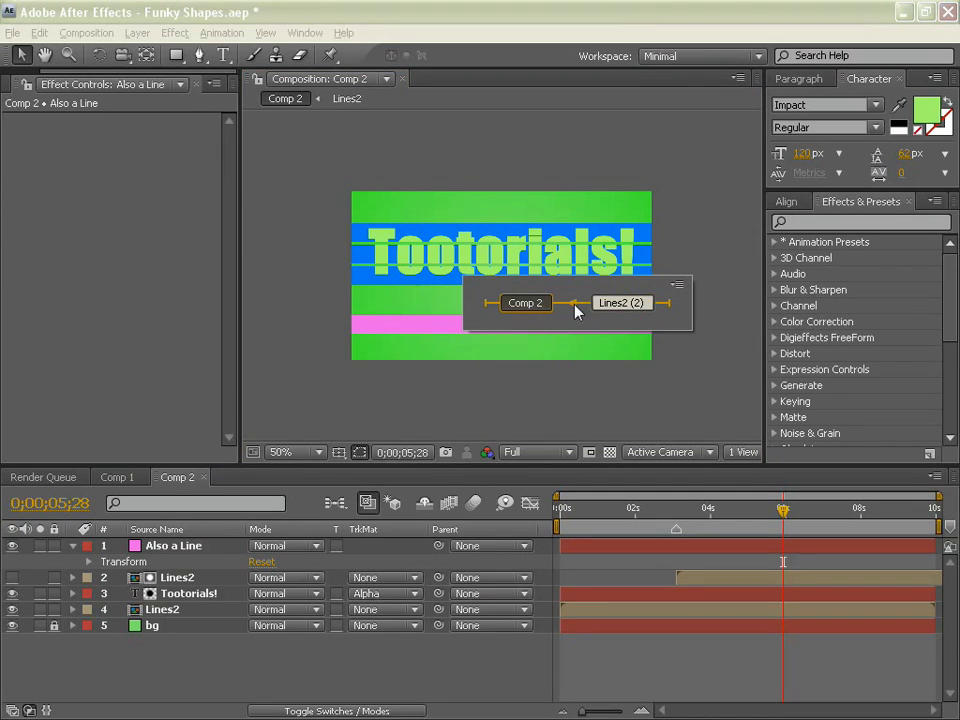
pyautogui.click(512, 296)
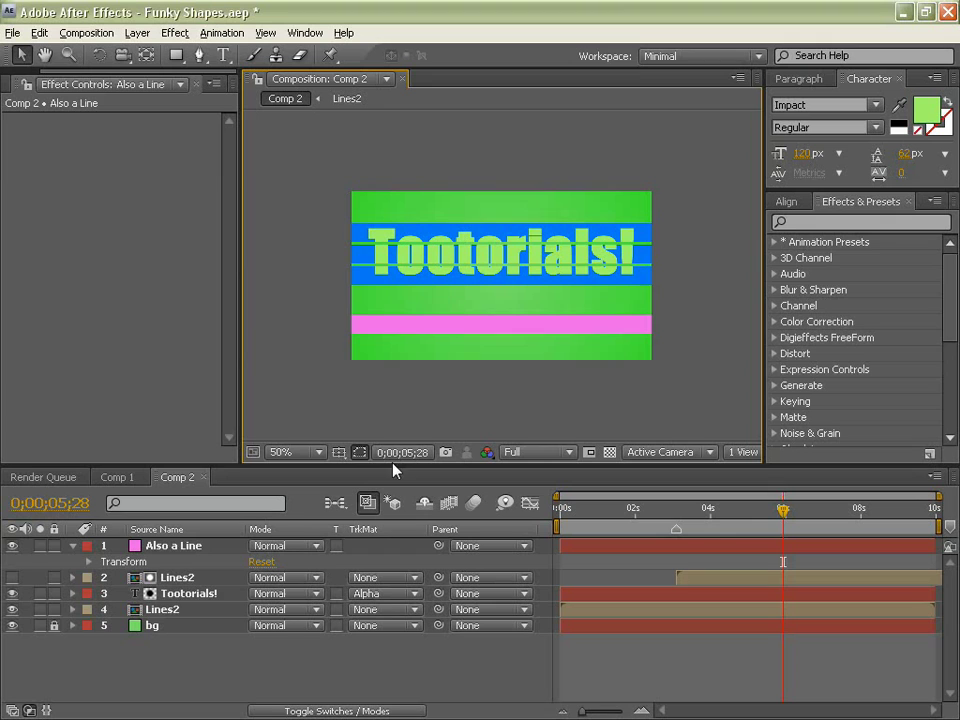
# Add a full-layer rectangular Mask 1 to the Also a Line layer.
pyautogui.click(87, 545)
pyautogui.click(221, 549)
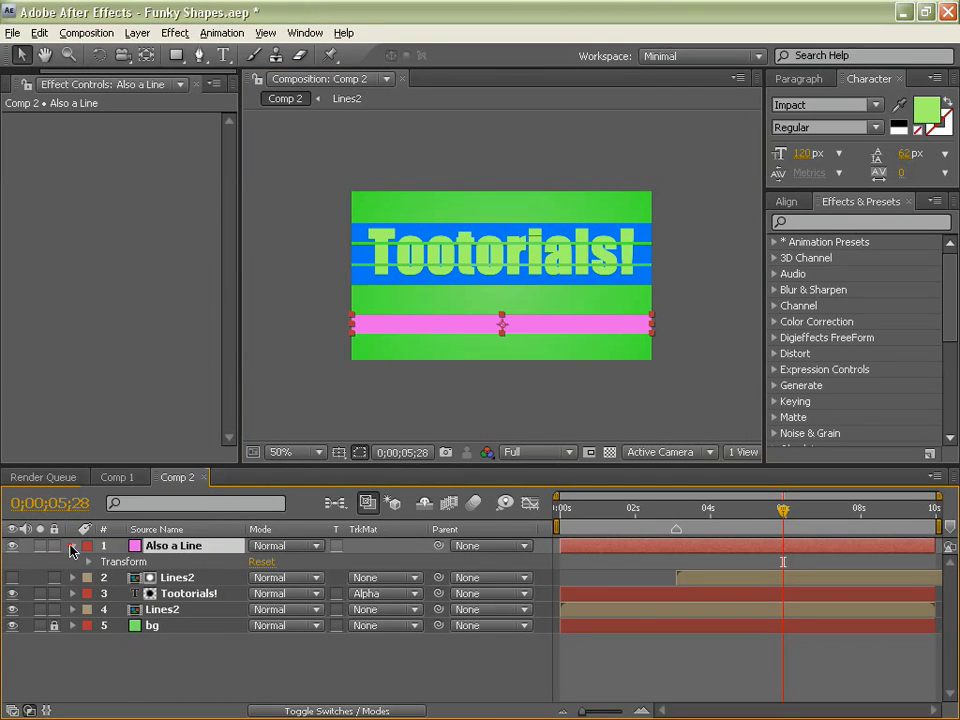
pyautogui.click(72, 545)
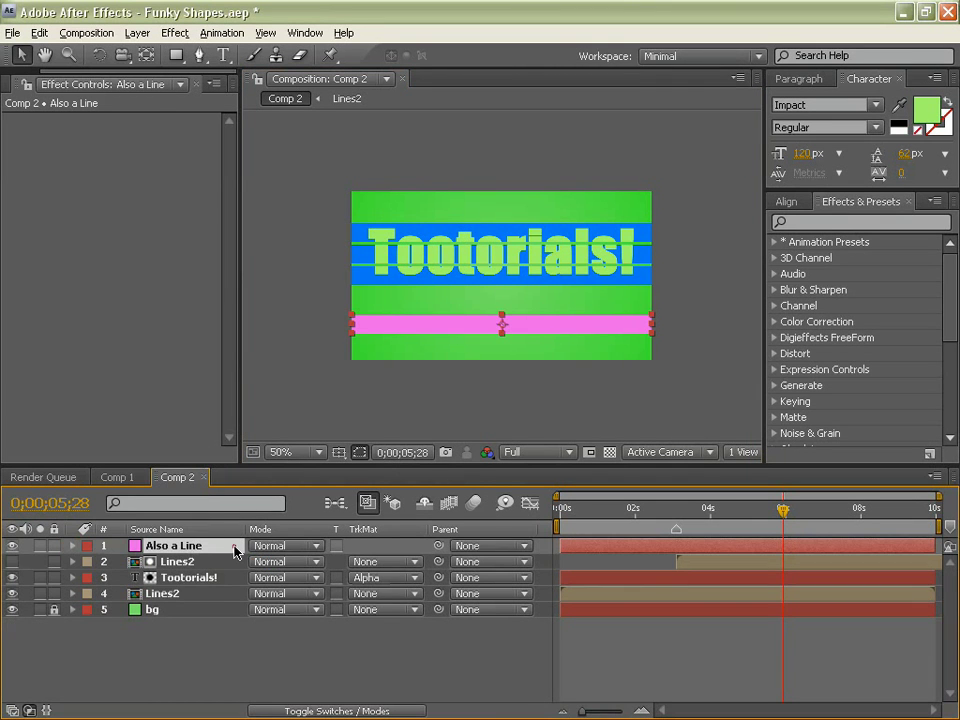
pyautogui.doubleClick(176, 55)
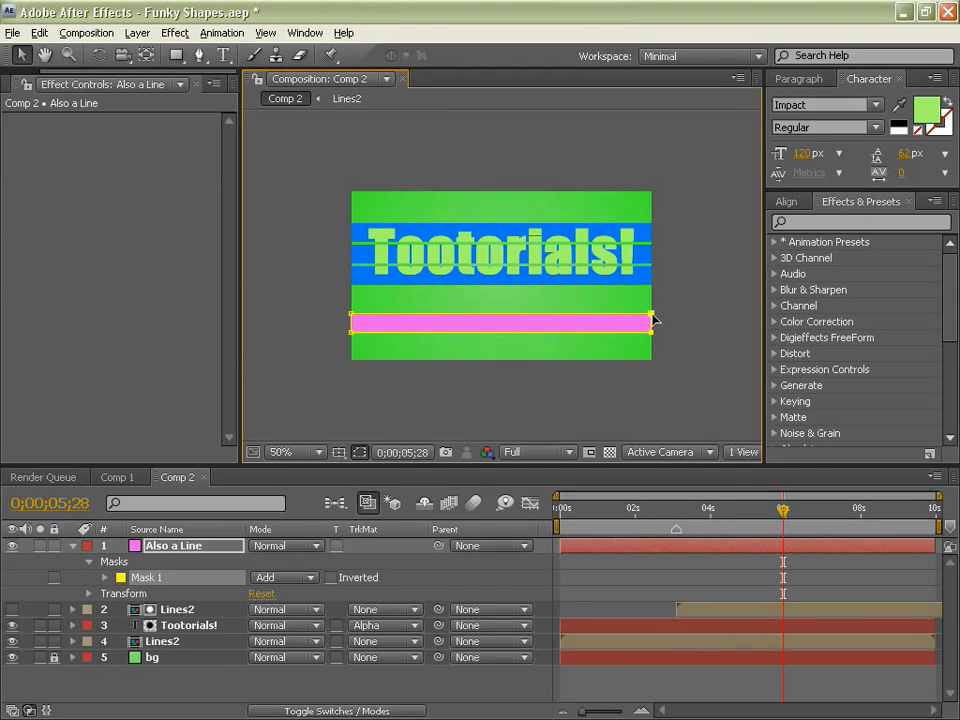
# Keyframe Mask 1's path as a left-edge sliver at 0 s and full width at 2 s.
pyautogui.moveTo(652, 319); pyautogui.dragTo(351, 320)
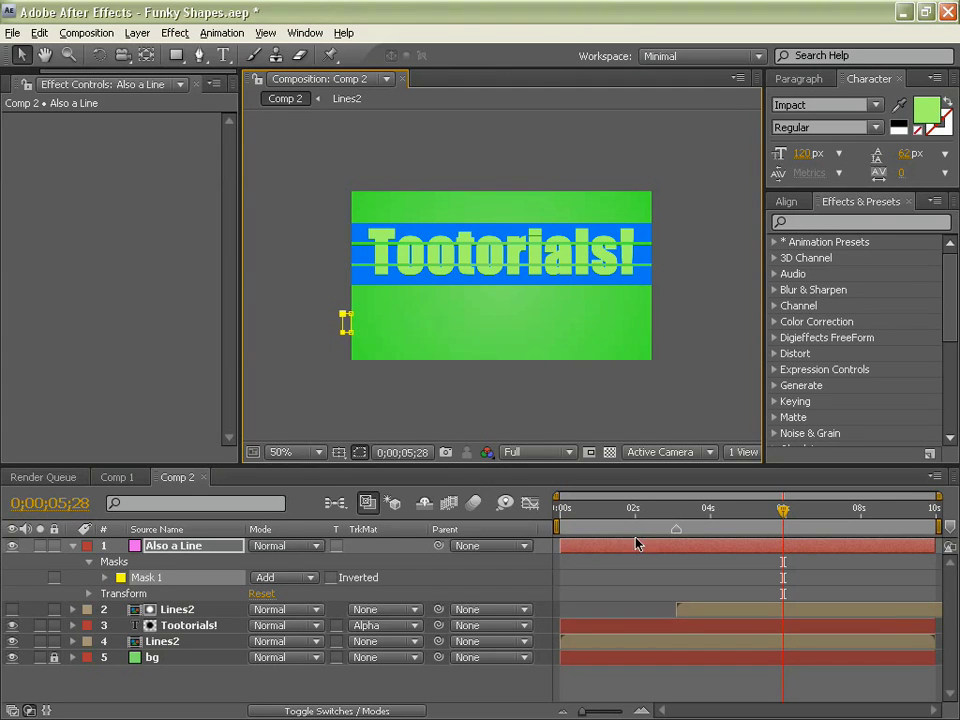
pyautogui.moveTo(635, 518); pyautogui.dragTo(516, 516)
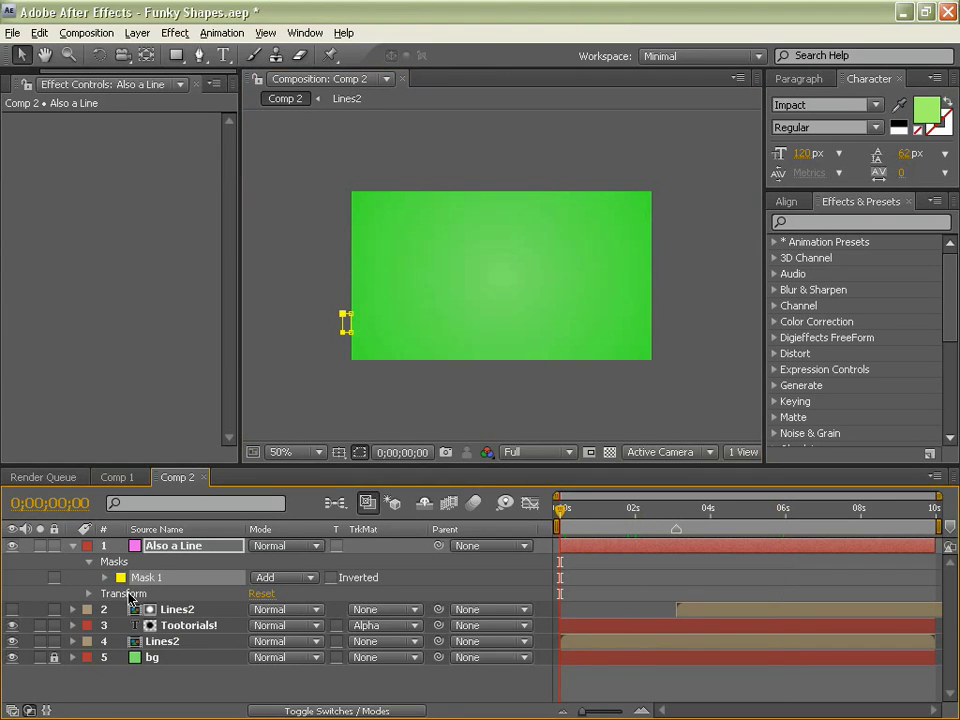
pyautogui.click(103, 578)
pyautogui.click(138, 593)
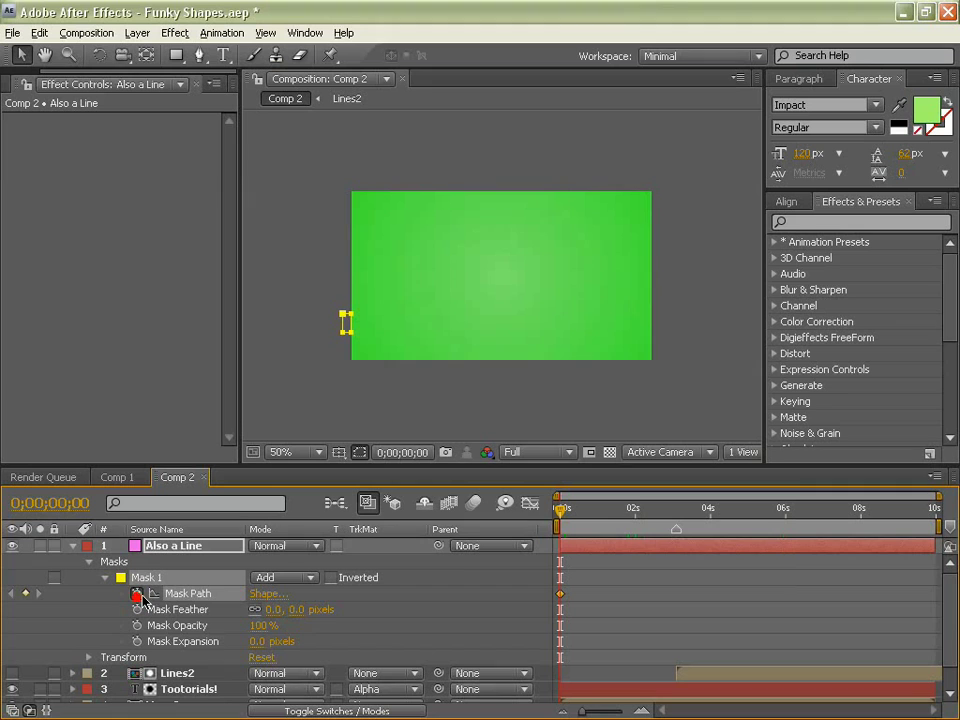
pyautogui.click(633, 510)
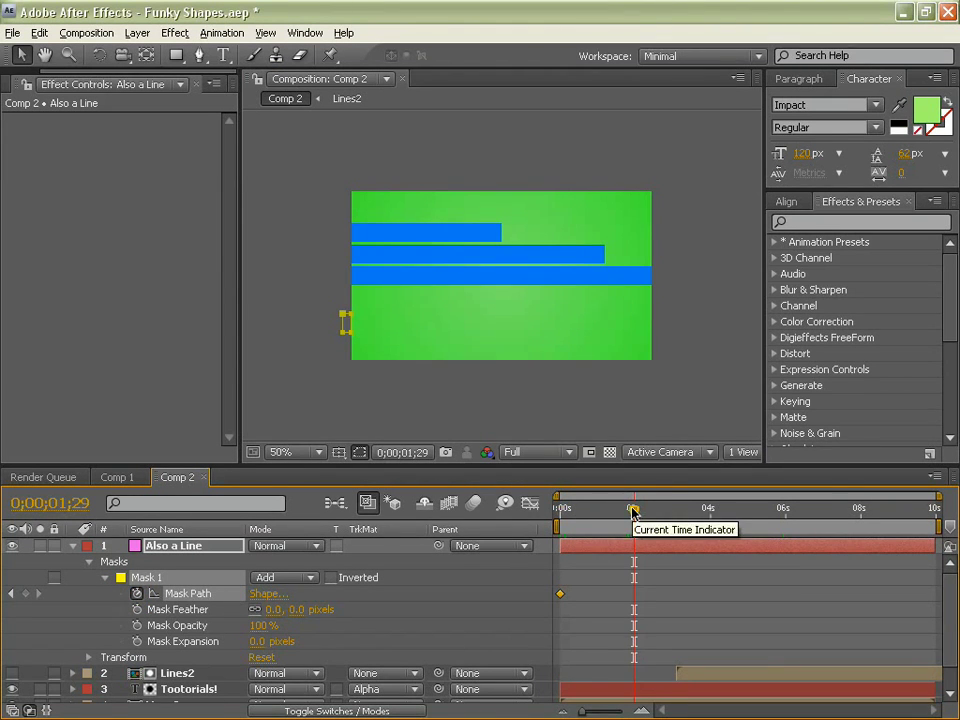
pyautogui.moveTo(633, 511); pyautogui.dragTo(634, 511)
pyautogui.moveTo(336, 272); pyautogui.dragTo(652, 342)
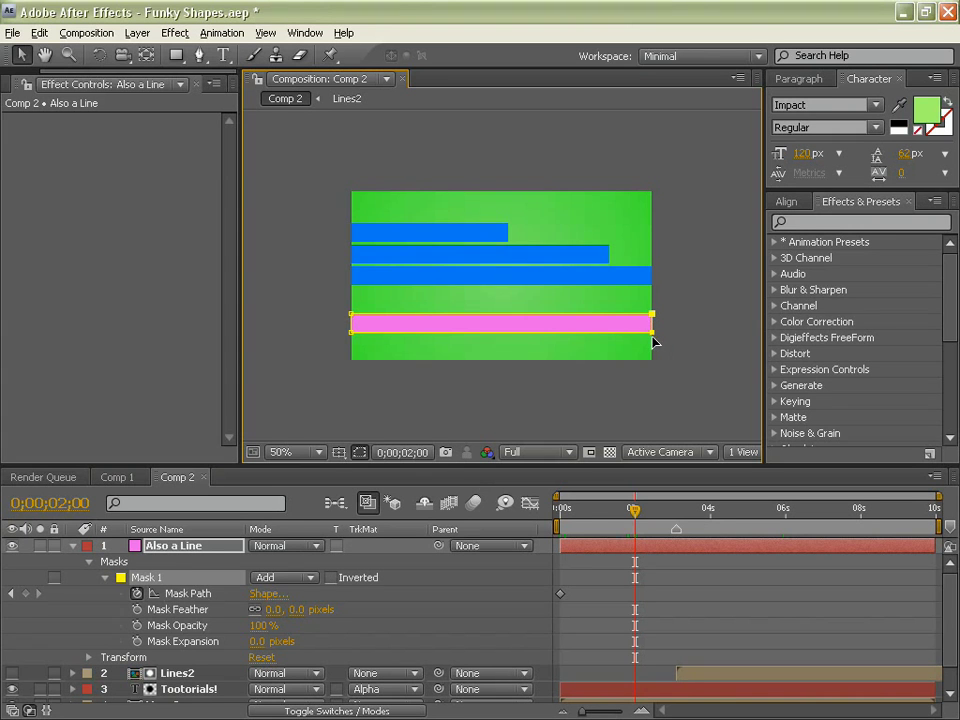
# Apply Easy Ease Out to both Mask Path keyframes and save the project.
pyautogui.press('KP_0')
pyautogui.moveTo(655, 622); pyautogui.dragTo(548, 583)
pyautogui.rightClick(637, 596)
pyautogui.moveTo(700, 580)
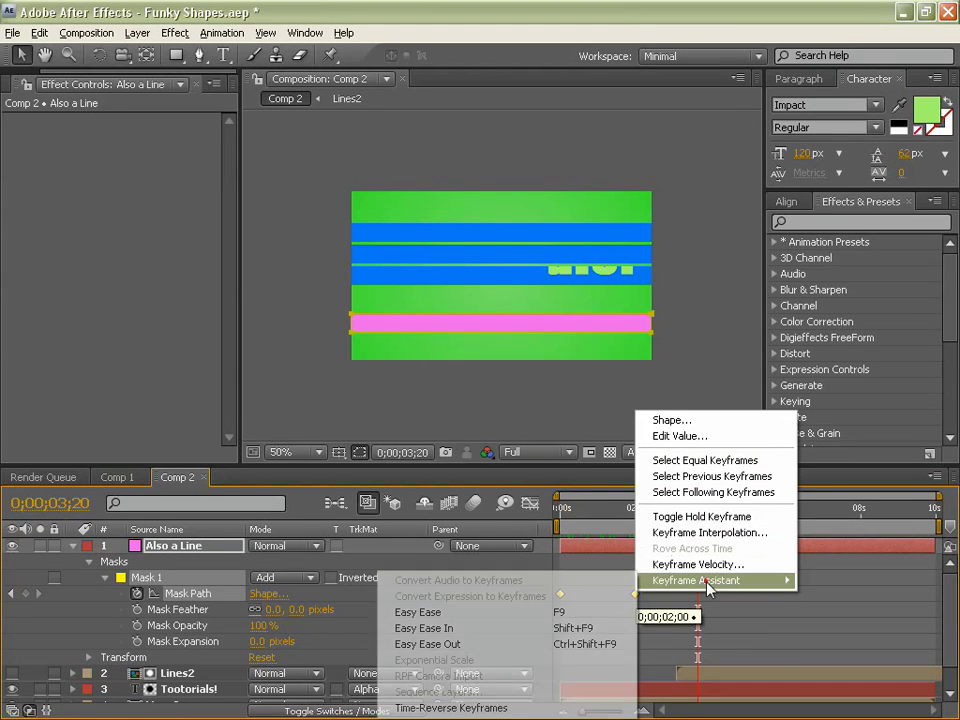
pyautogui.click(505, 646)
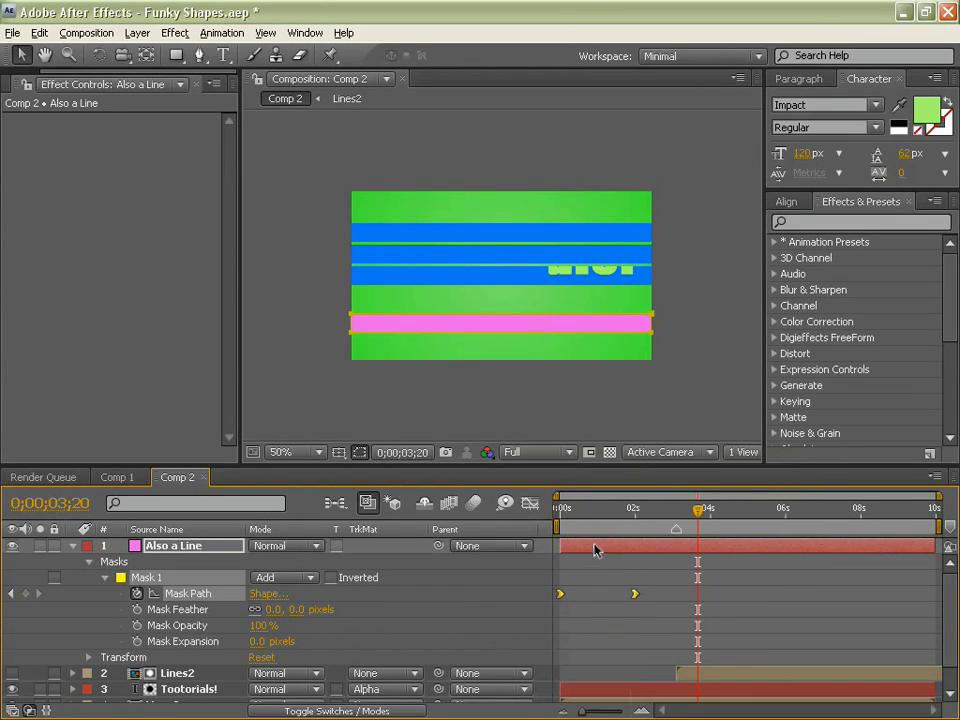
pyautogui.hotkey('ctrl', 's')
pyautogui.moveTo(583, 516); pyautogui.dragTo(606, 515)
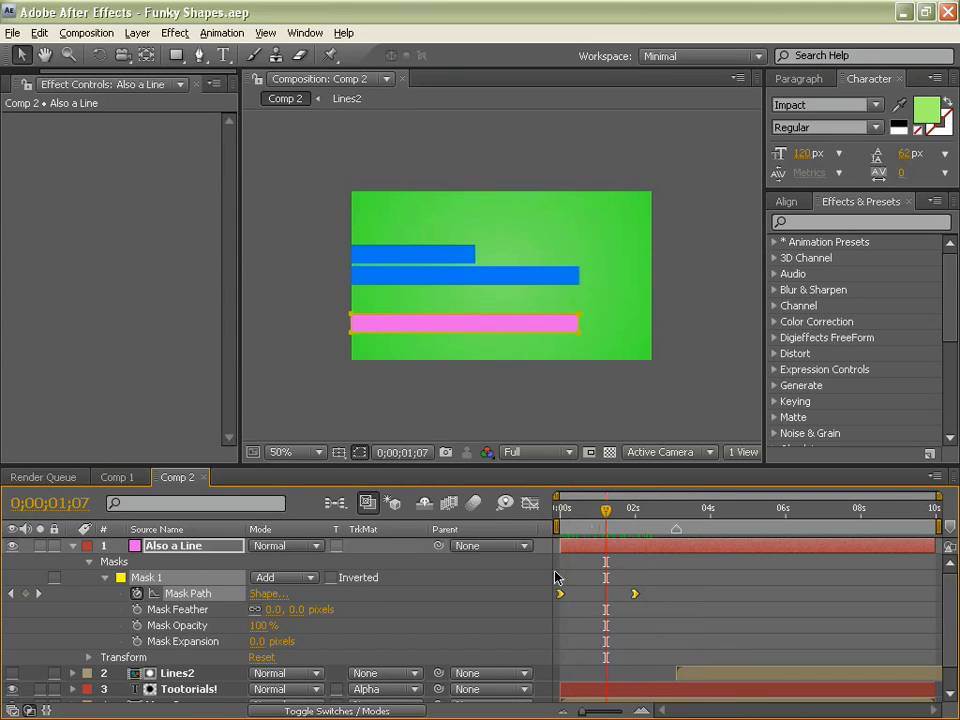
# Shift the Also a Line layer to start at about 4;26.
pyautogui.click(73, 546)
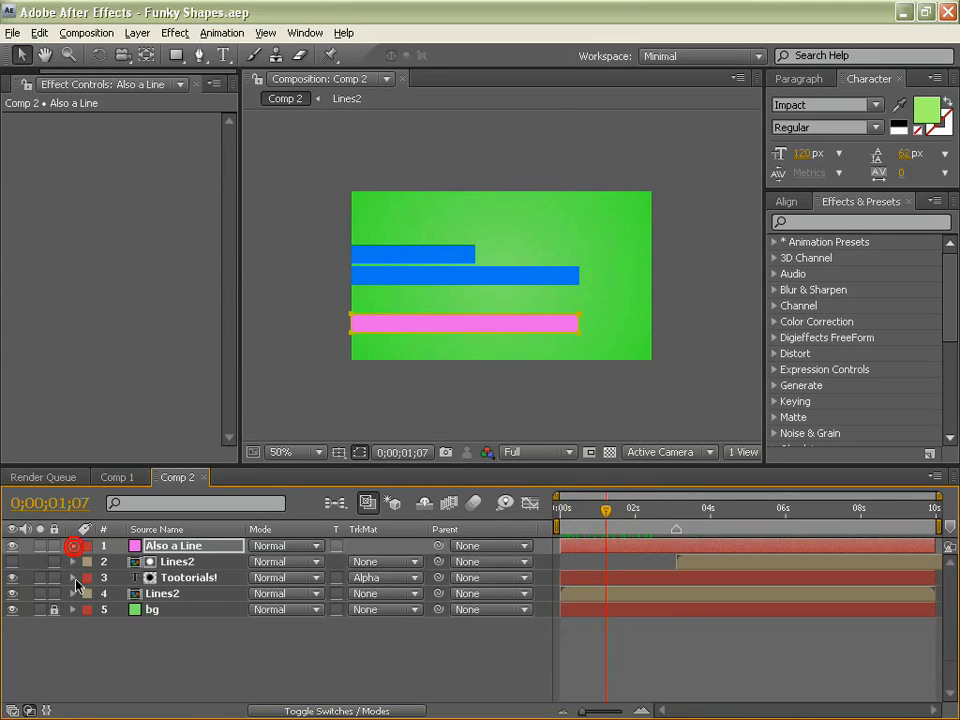
pyautogui.click(519, 663)
pyautogui.moveTo(708, 512); pyautogui.dragTo(742, 511)
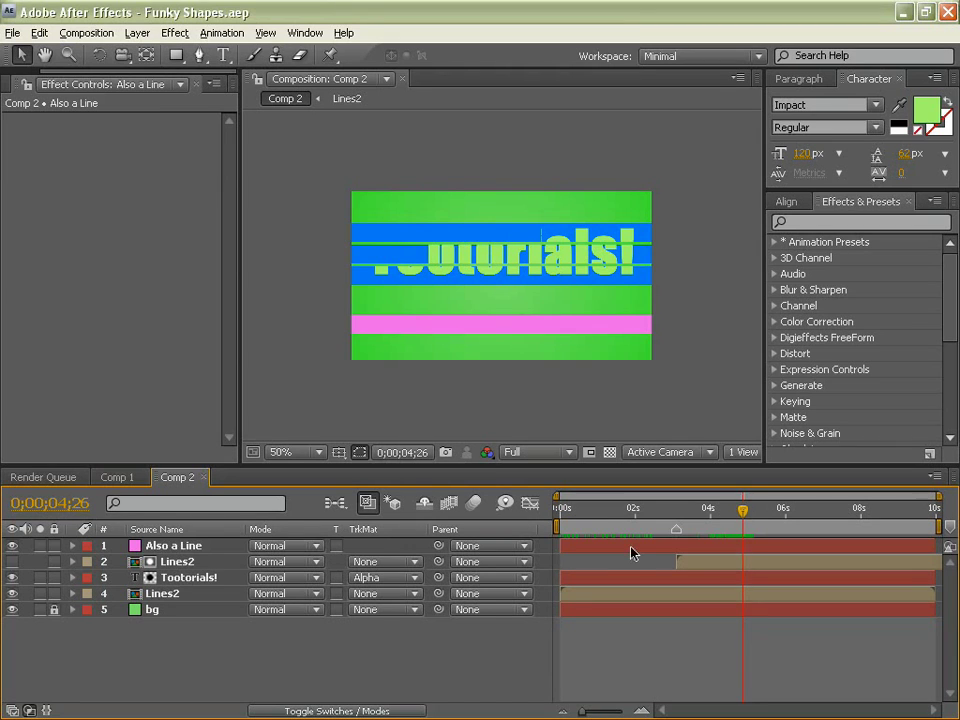
pyautogui.moveTo(631, 551); pyautogui.dragTo(807, 547)
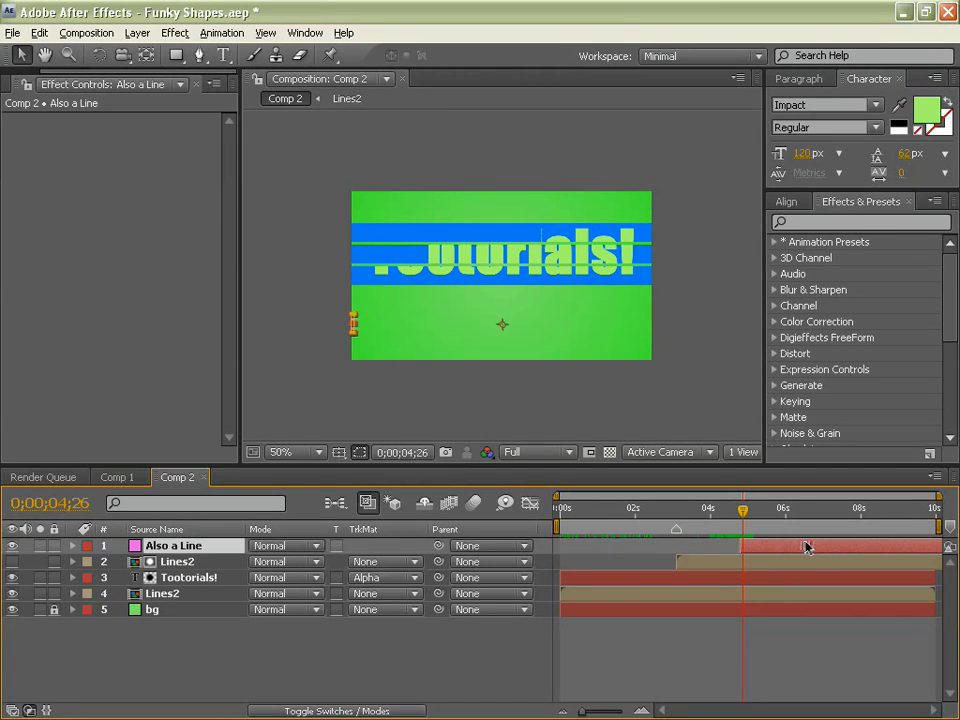
pyautogui.moveTo(743, 513)
pyautogui.mouseDown()
pyautogui.moveTo(735, 511)
pyautogui.moveTo(821, 512)
pyautogui.moveTo(743, 515)
pyautogui.mouseUp()
# Duplicate Also a Line, start the copy later, and flip it horizontally.
pyautogui.hotkey('ctrl', 'd')
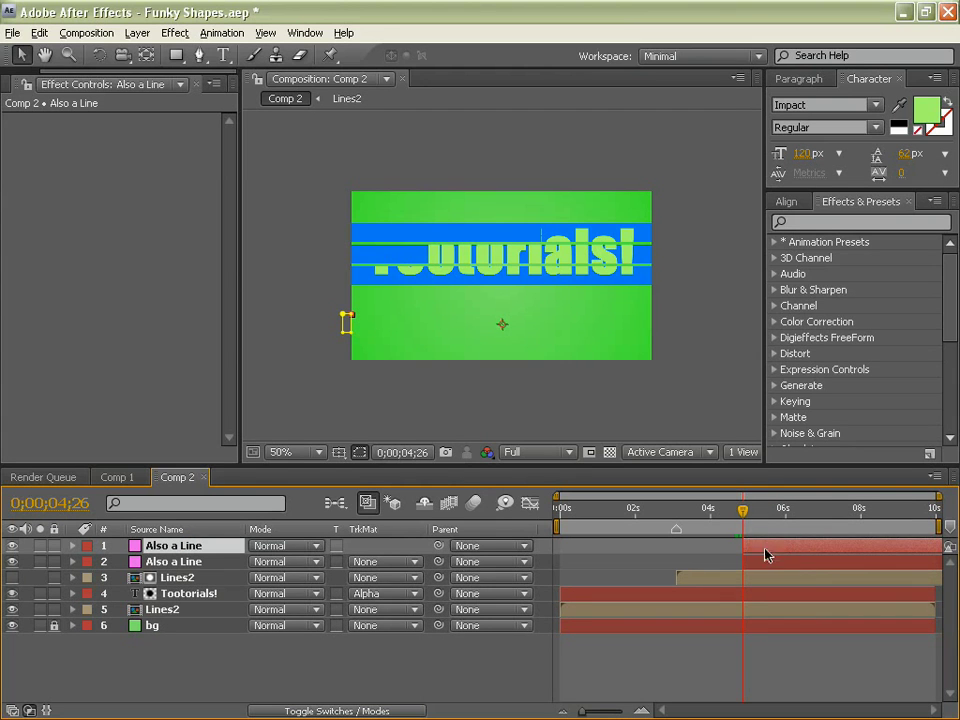
pyautogui.moveTo(792, 550); pyautogui.dragTo(823, 553)
pyautogui.moveTo(743, 511); pyautogui.dragTo(847, 554)
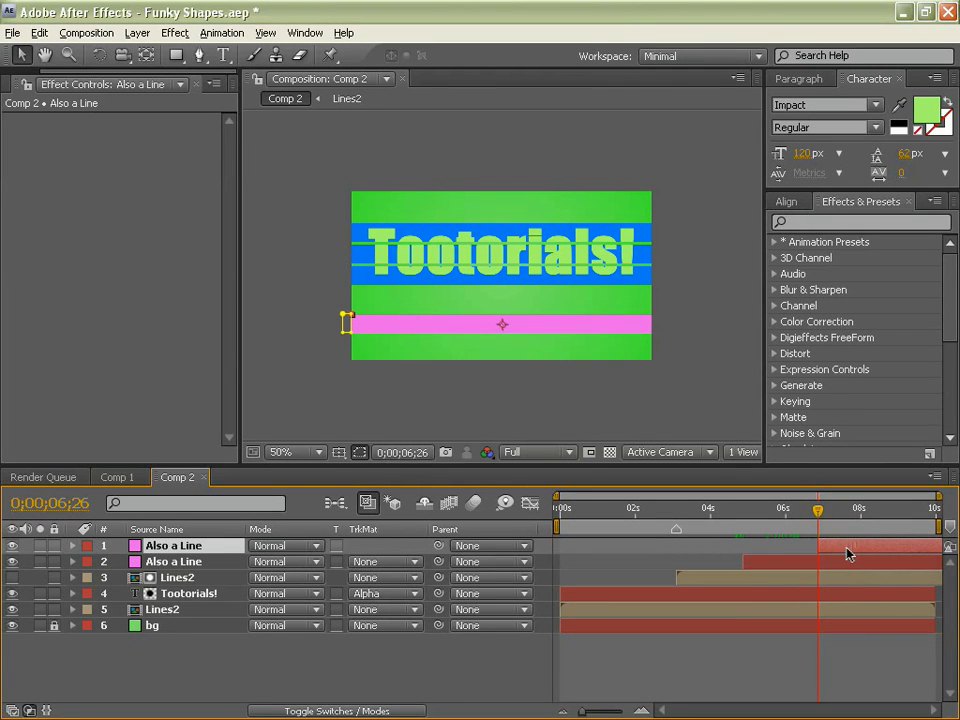
pyautogui.click(137, 32)
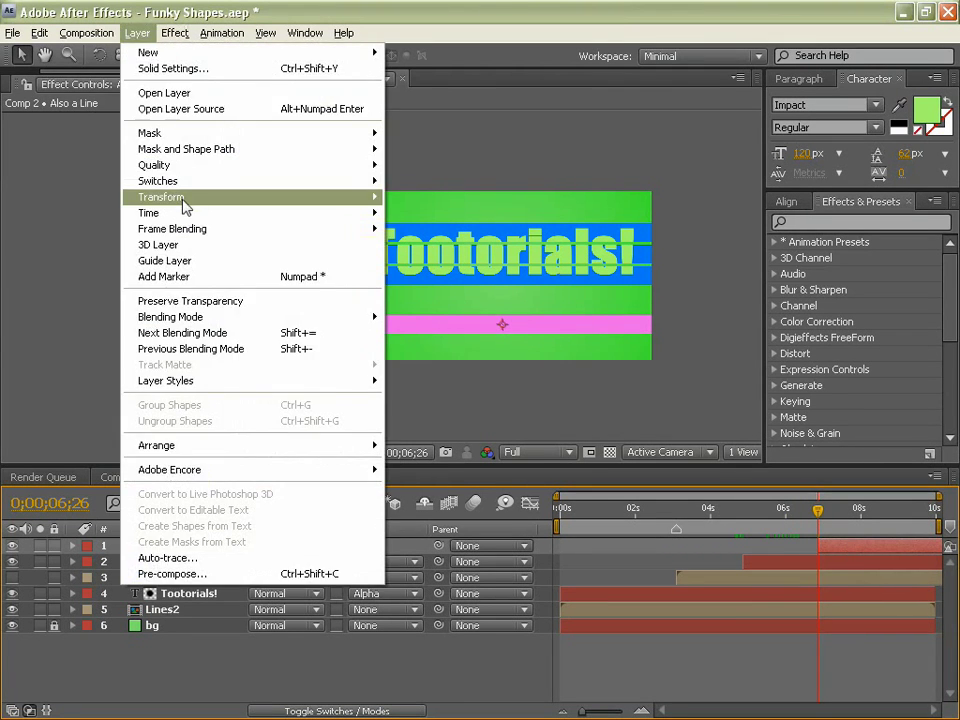
pyautogui.moveTo(184, 197)
pyautogui.click(476, 330)
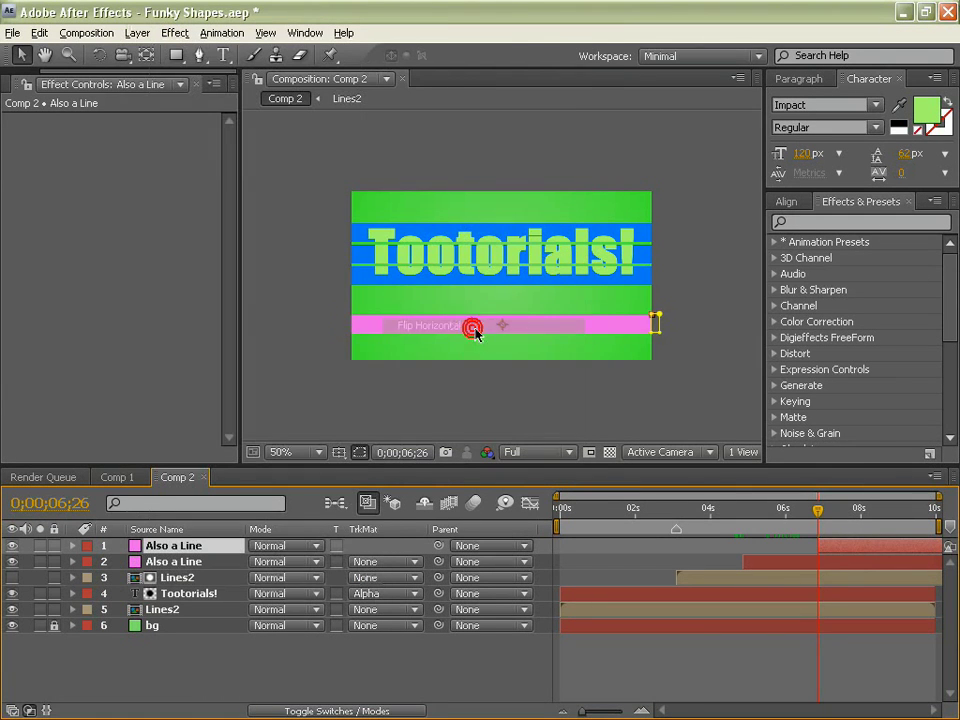
pyautogui.moveTo(818, 510)
pyautogui.mouseDown()
pyautogui.moveTo(879, 510)
pyautogui.moveTo(806, 519)
pyautogui.mouseUp()
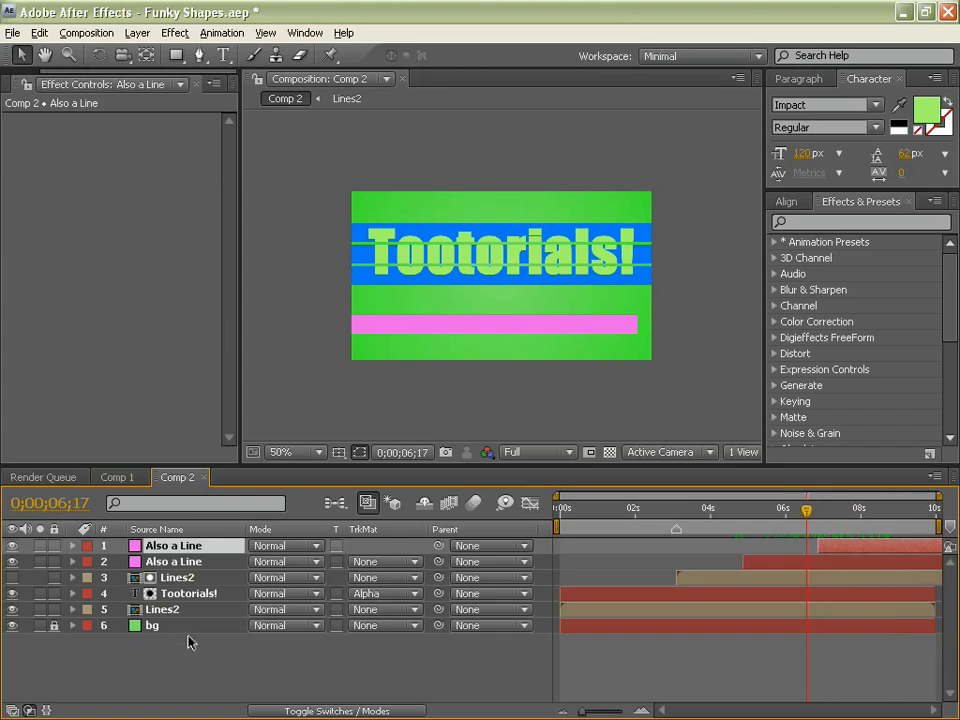
pyautogui.click(189, 643)
# Add a 36 px 'Tootorials is totally awesome' text layer on the pink bar, nudged right.
pyautogui.press('t')
pyautogui.press('t')
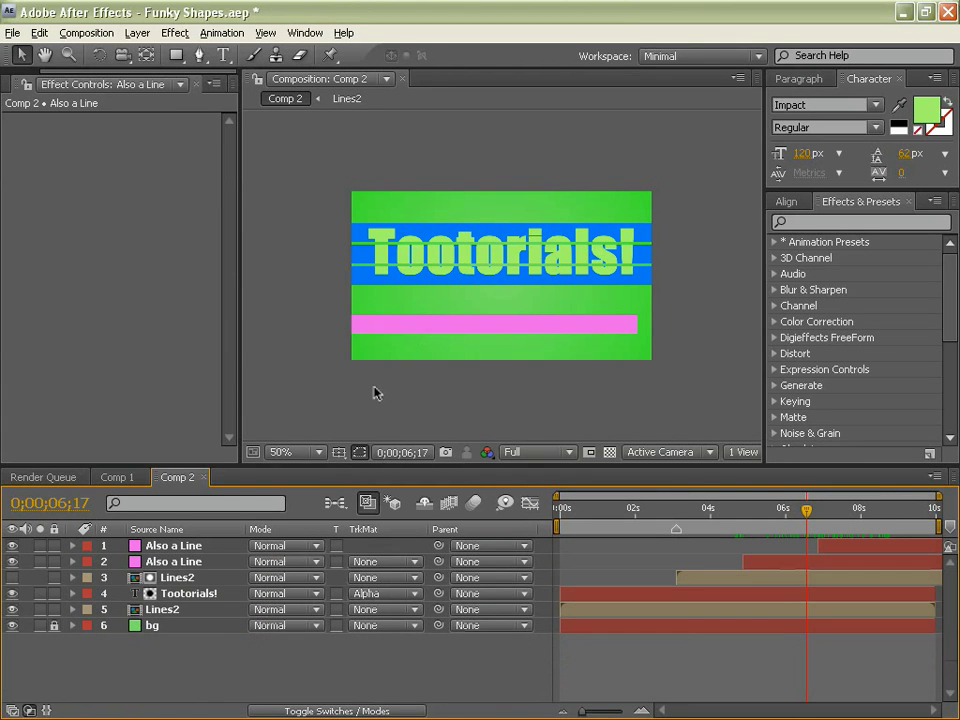
pyautogui.hotkey('ctrl', 't')
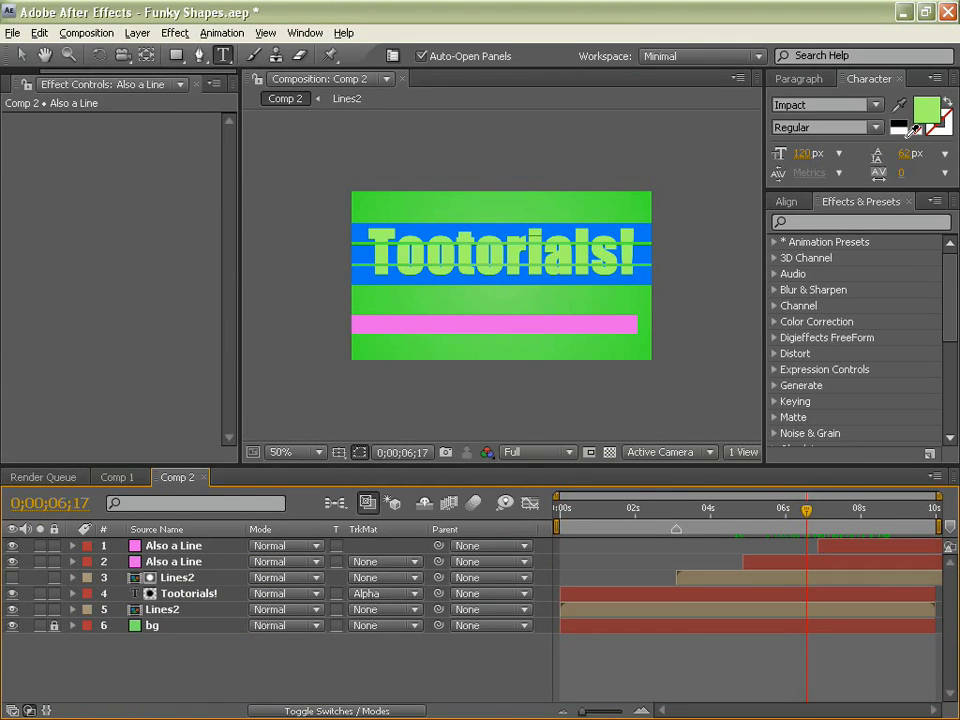
pyautogui.click(476, 326)
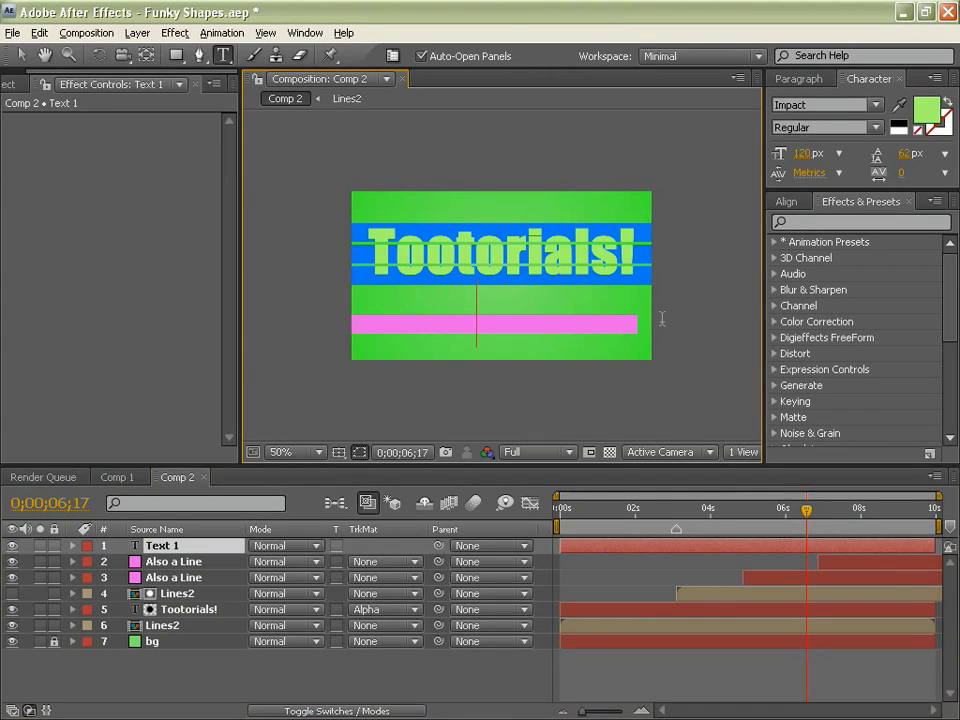
pyautogui.write('Too')
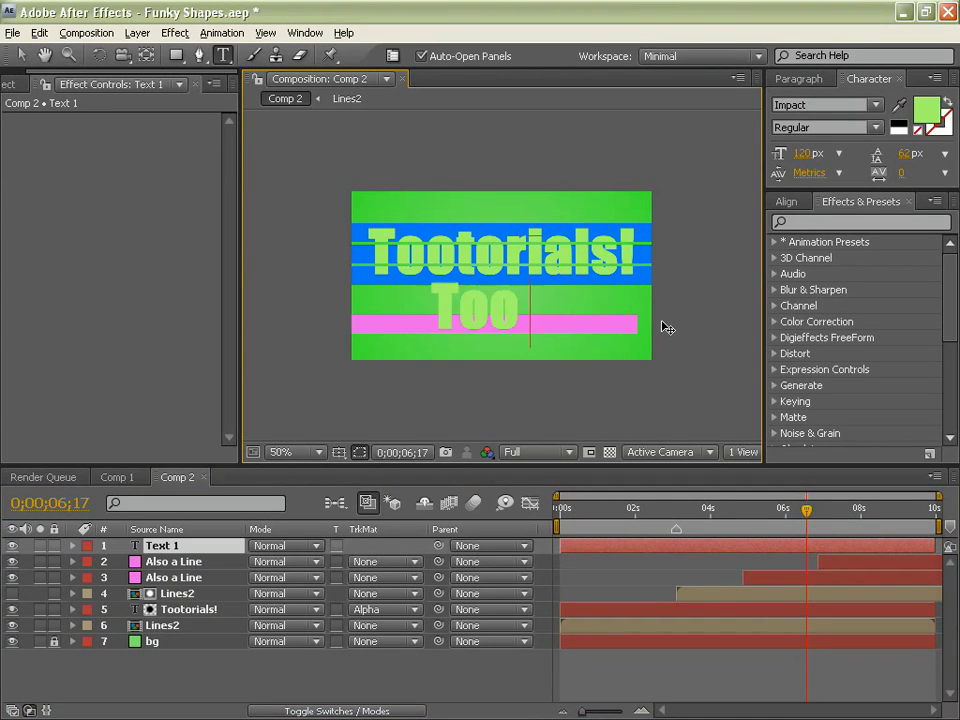
pyautogui.write('torials')
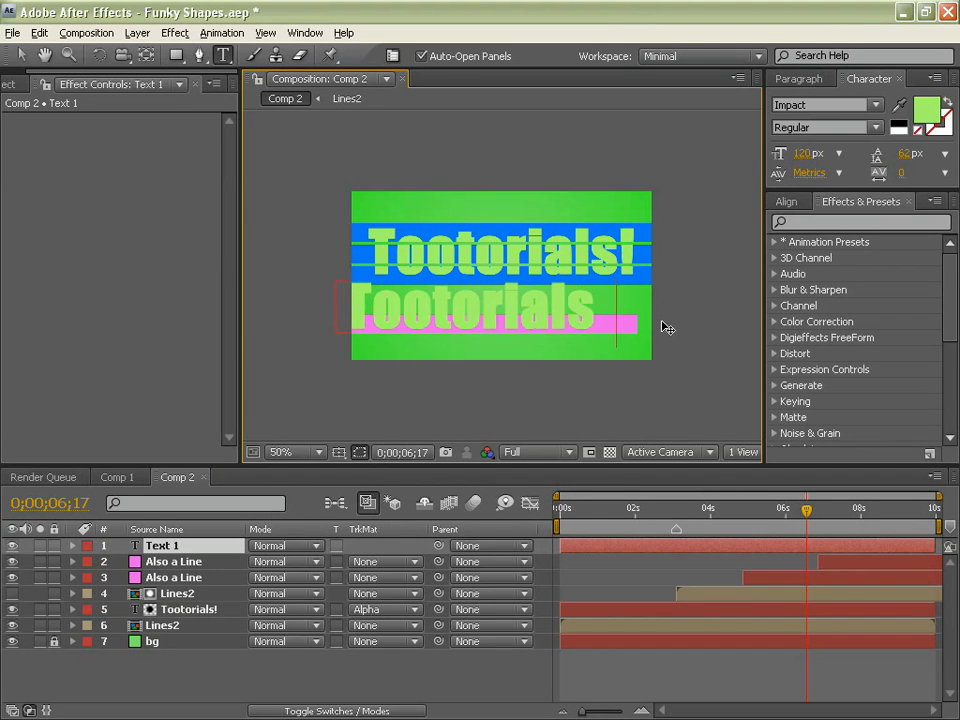
pyautogui.write(' is tota')
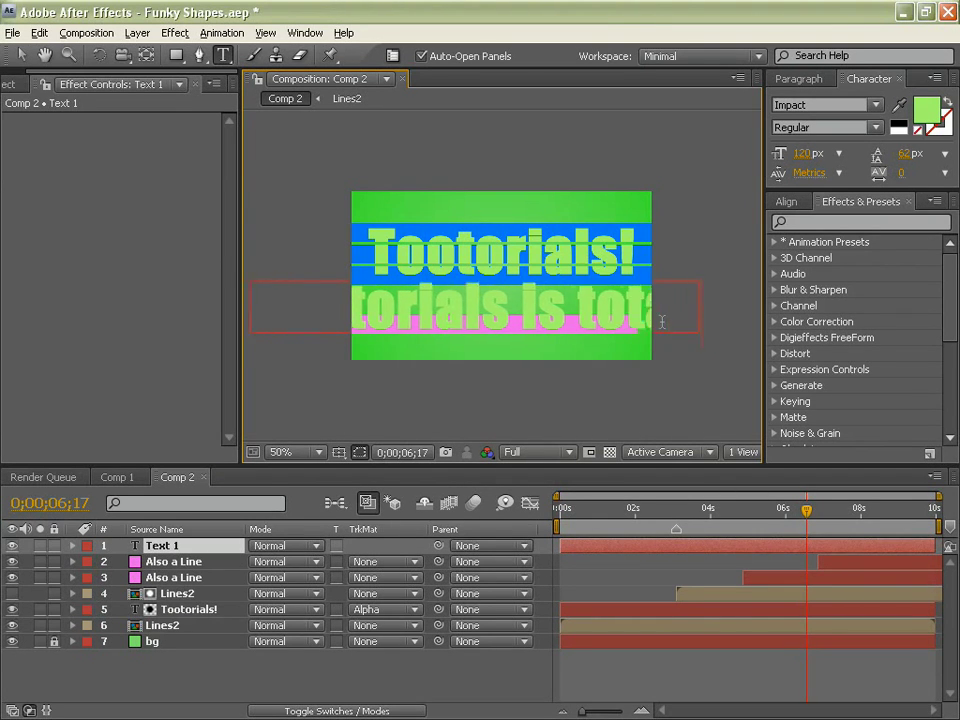
pyautogui.write('lly aw')
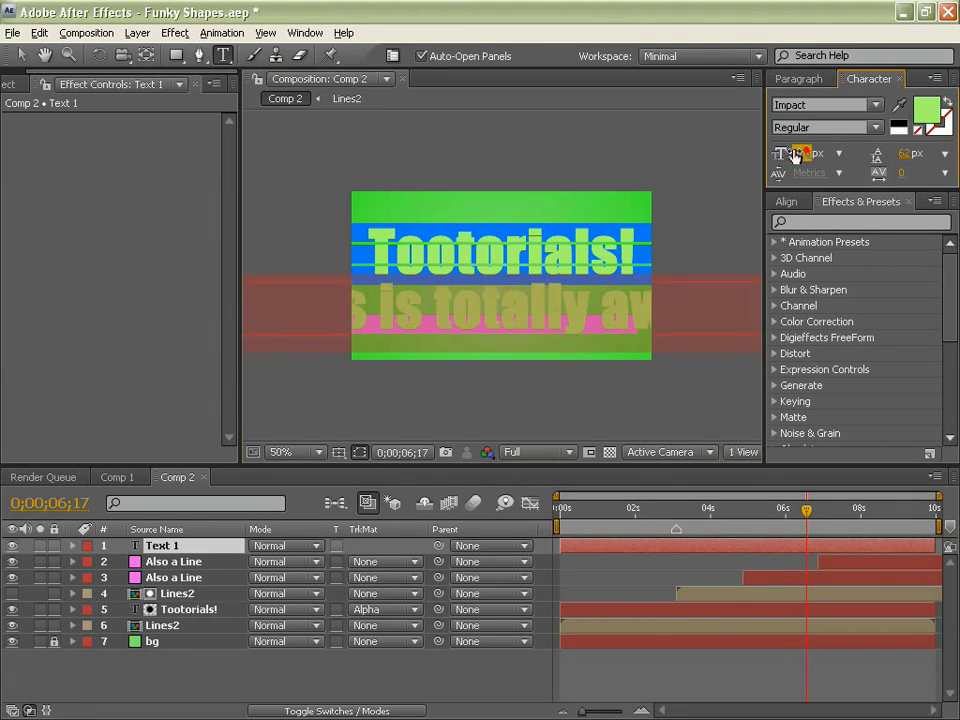
pyautogui.moveTo(797, 153); pyautogui.dragTo(732, 155)
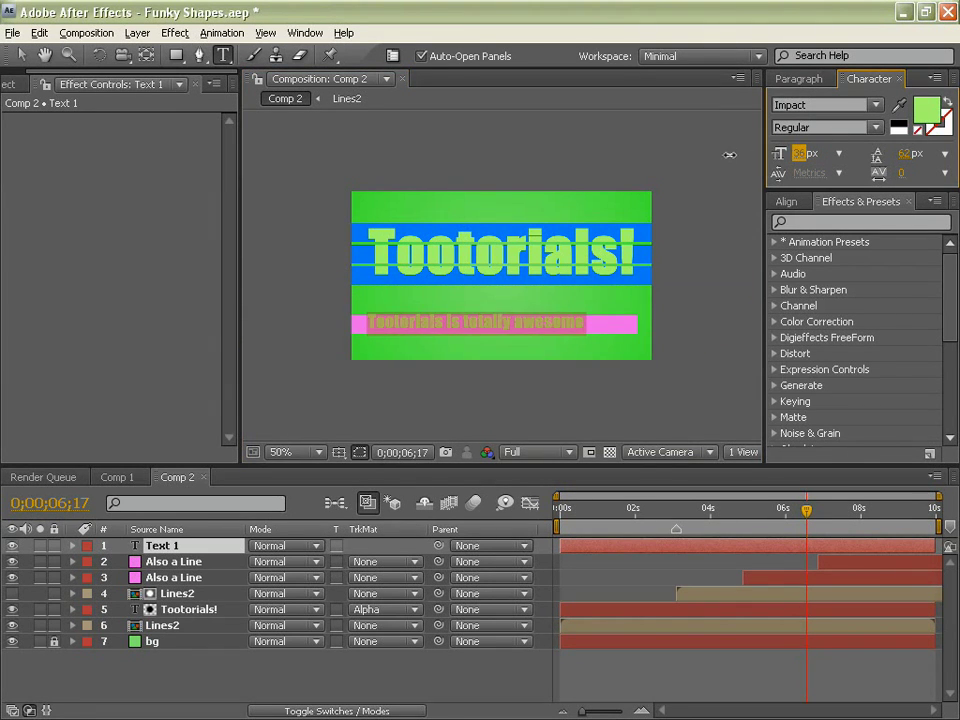
pyautogui.click(21, 55)
pyautogui.moveTo(525, 325); pyautogui.dragTo(545, 328)
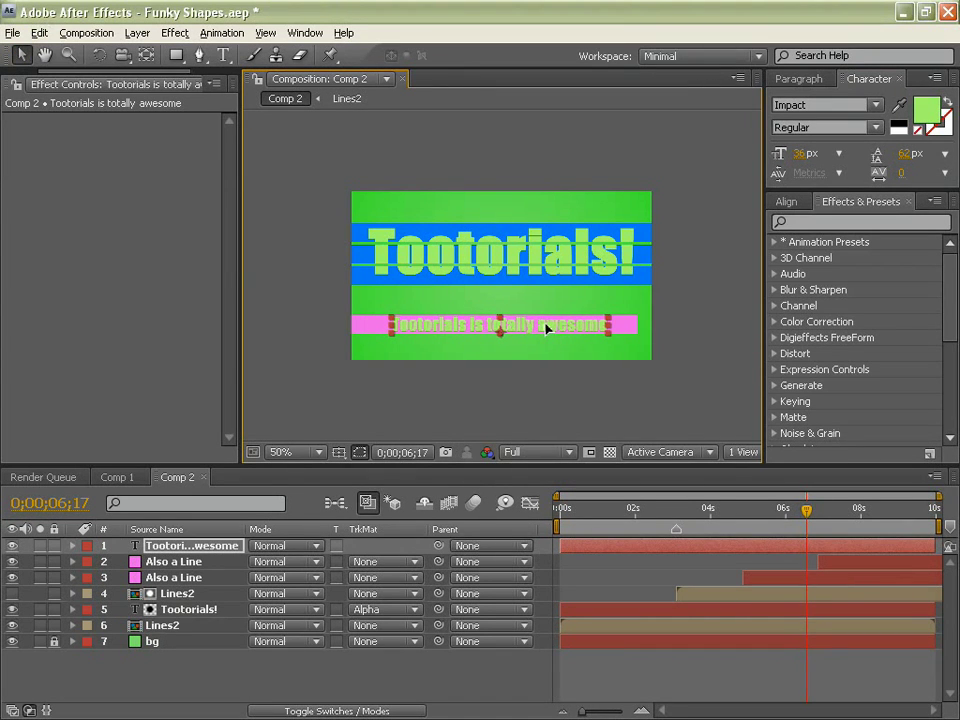
# Inspect the subtitle close up with title/action safe guides, then hide the guides.
pyautogui.click(360, 452)
pyautogui.click(350, 474)
pyautogui.press('.')
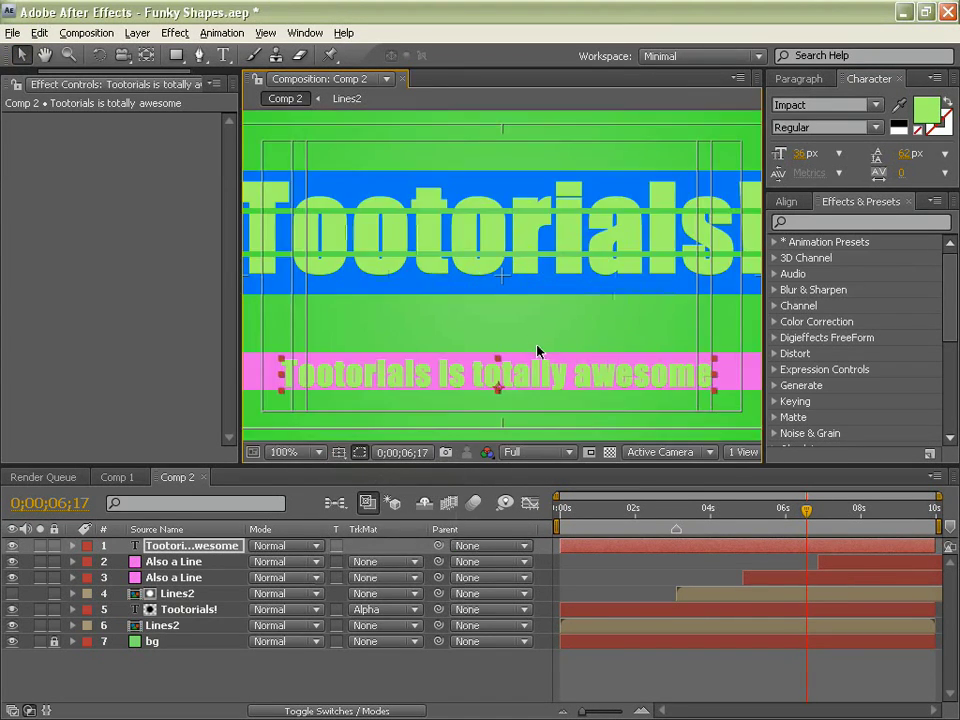
pyautogui.press('.')
pyautogui.press('.')
pyautogui.press('h')
pyautogui.scroll(-8, 538, 360)
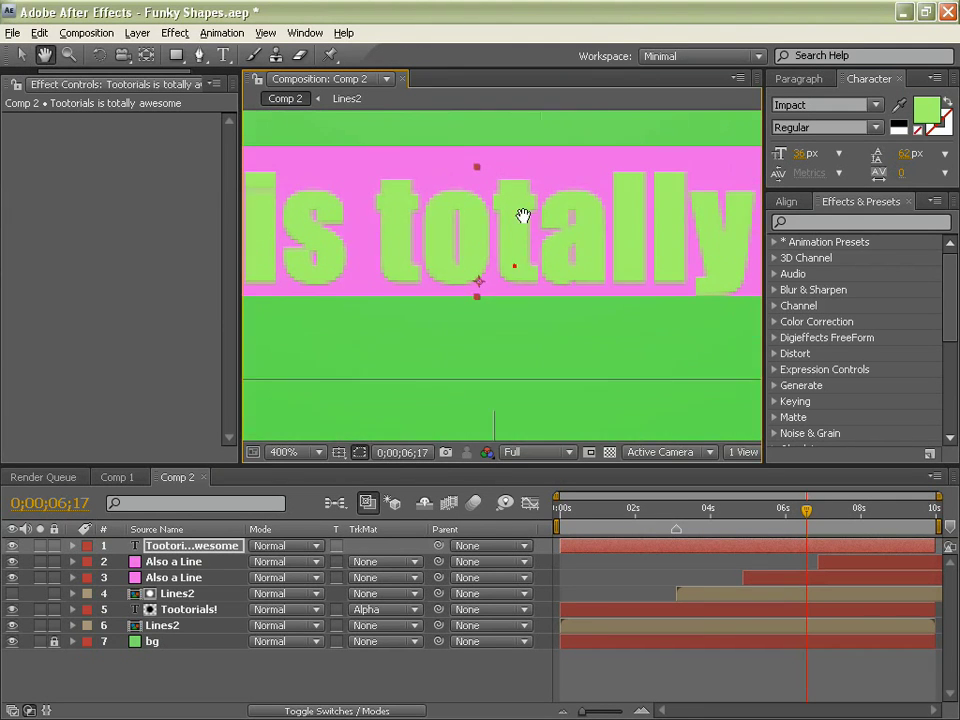
pyautogui.scroll(-2, 523, 216)
pyautogui.press('v')
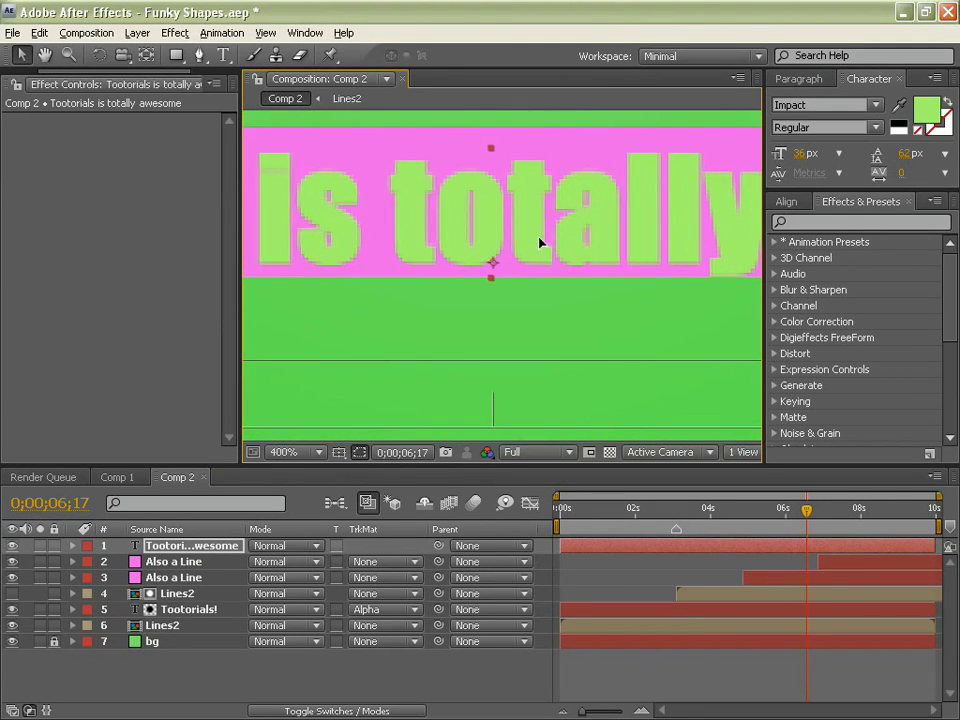
pyautogui.press(',')
pyautogui.press(',')
pyautogui.press(',')
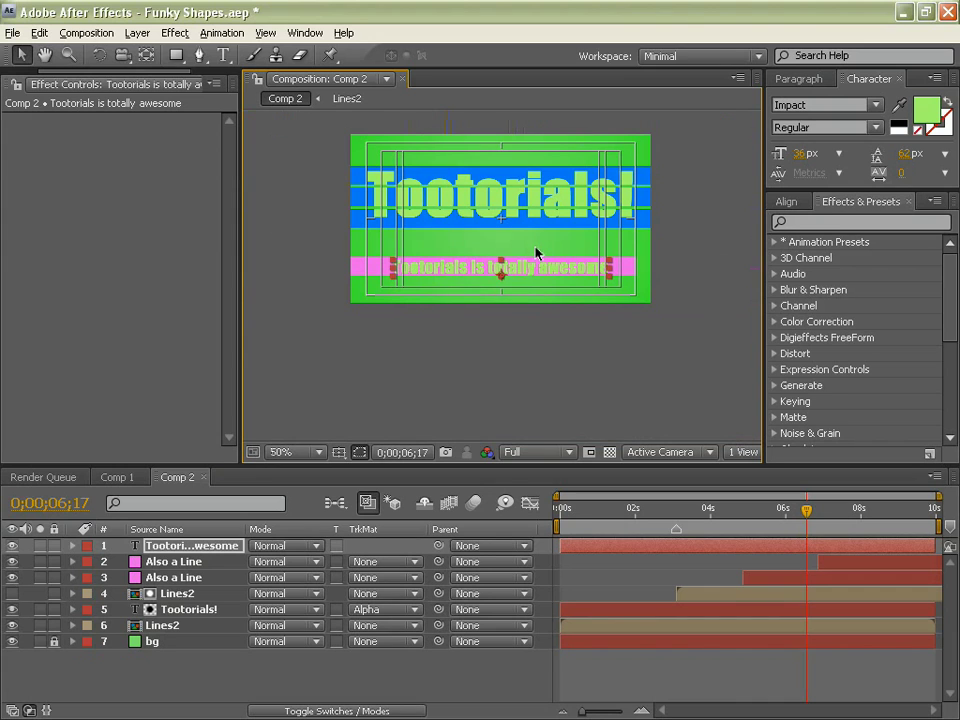
pyautogui.click(338, 453)
pyautogui.click(376, 474)
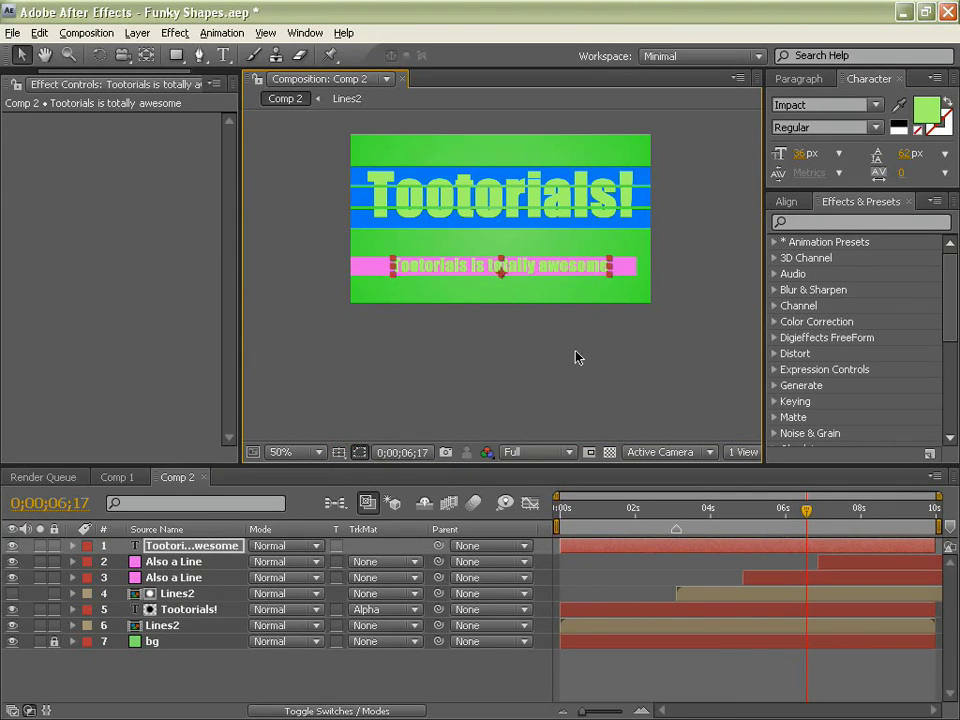
pyautogui.scroll(2, 523, 309)
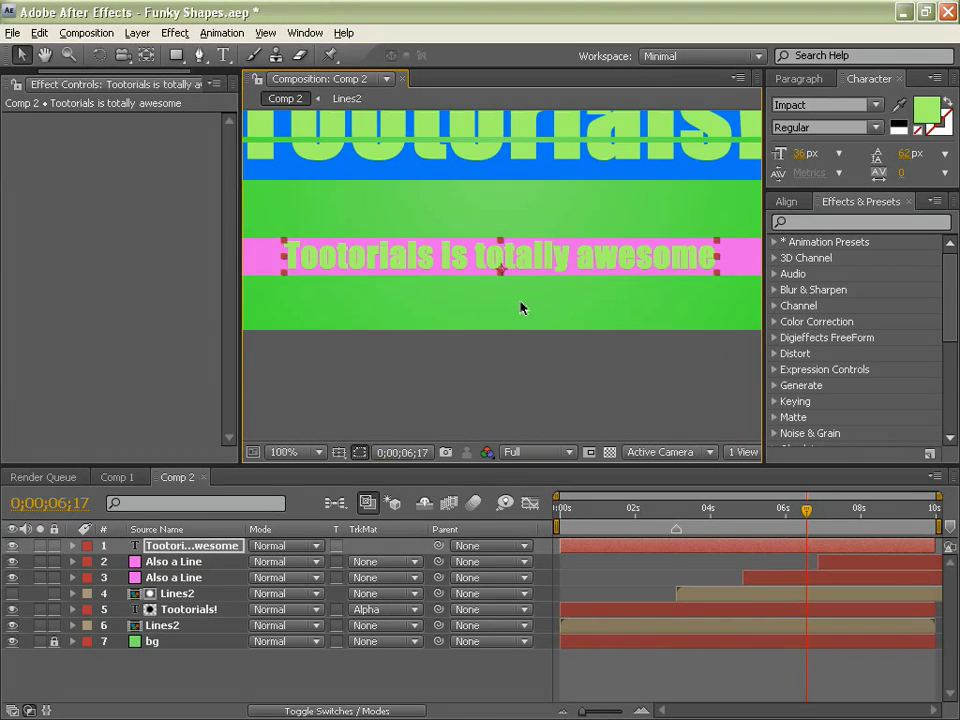
pyautogui.scroll(-1, 520, 305)
pyautogui.scroll(1, 527, 335)
# Start the subtitle at about 5 s, move it below Also a Line, and alpha-matte it.
pyautogui.moveTo(641, 552); pyautogui.dragTo(820, 552)
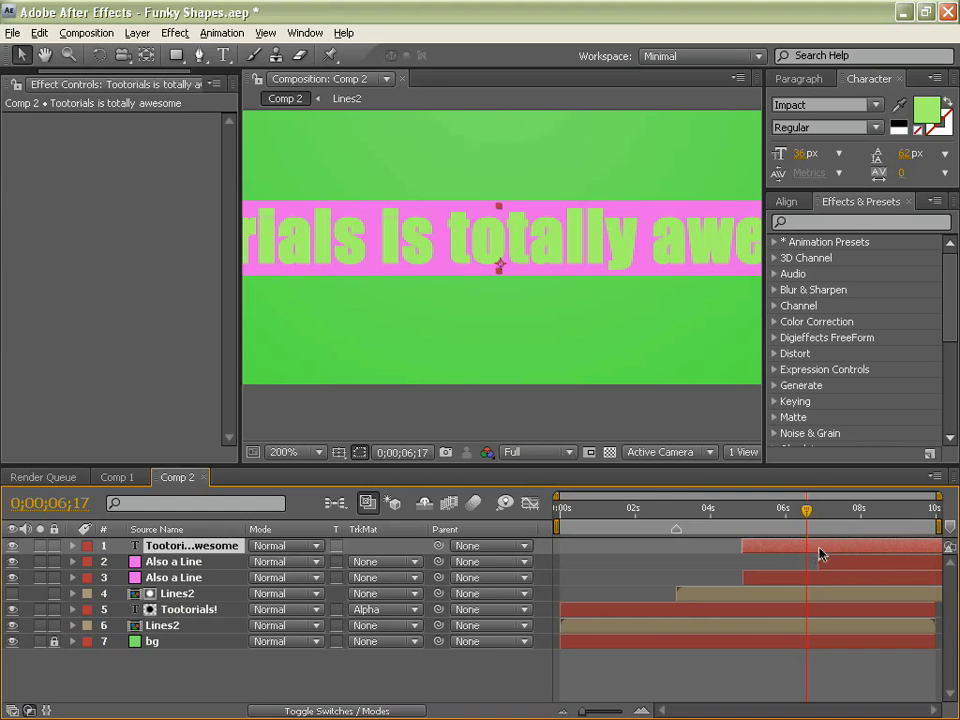
pyautogui.click(816, 563)
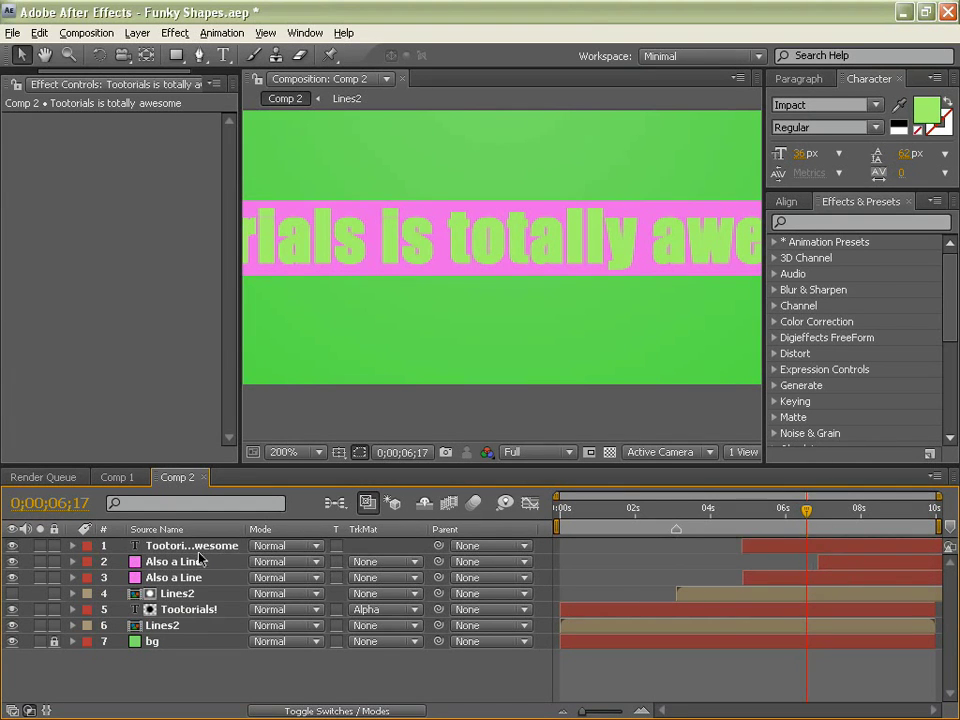
pyautogui.moveTo(198, 552); pyautogui.dragTo(197, 565)
pyautogui.click(388, 562)
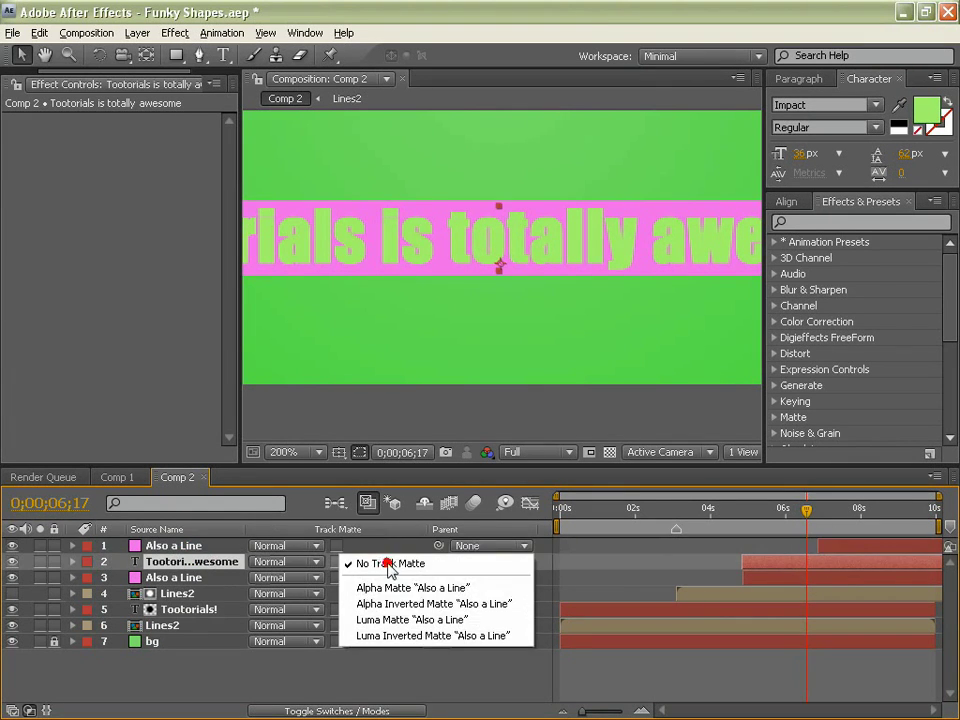
pyautogui.click(375, 587)
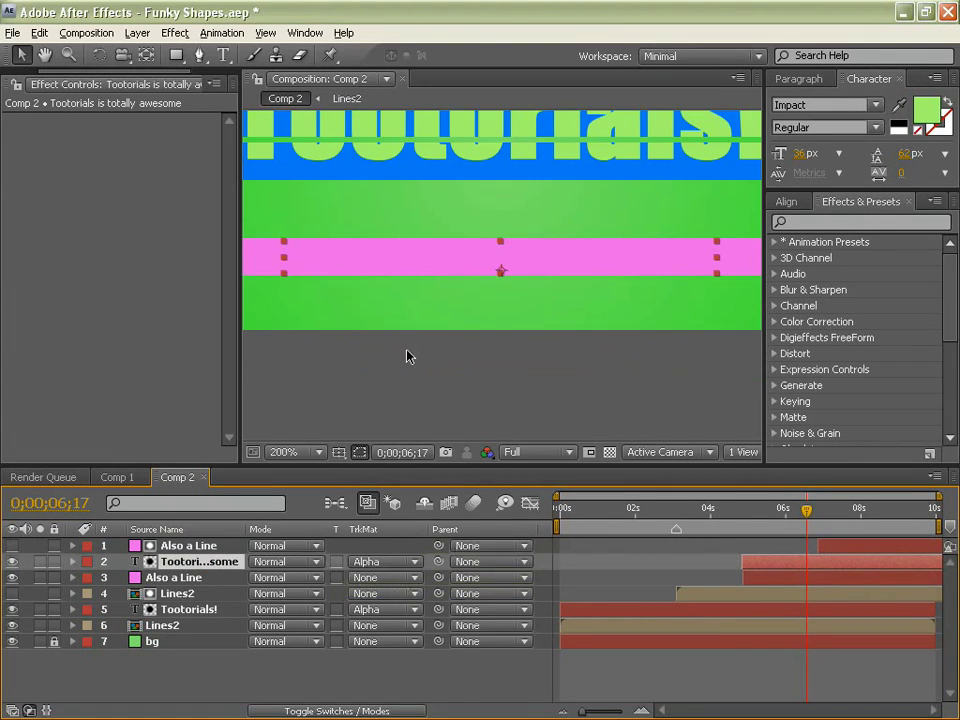
pyautogui.scroll(2, 462, 340)
pyautogui.scroll(-4, 467, 330)
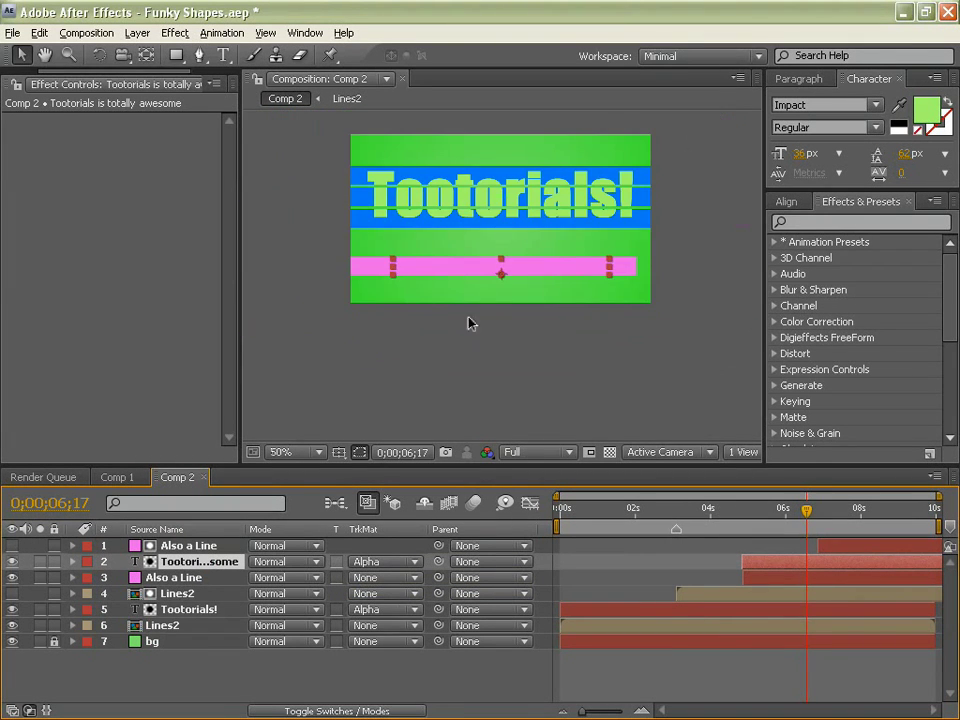
pyautogui.scroll(1, 490, 300)
pyautogui.scroll(2, 491, 330)
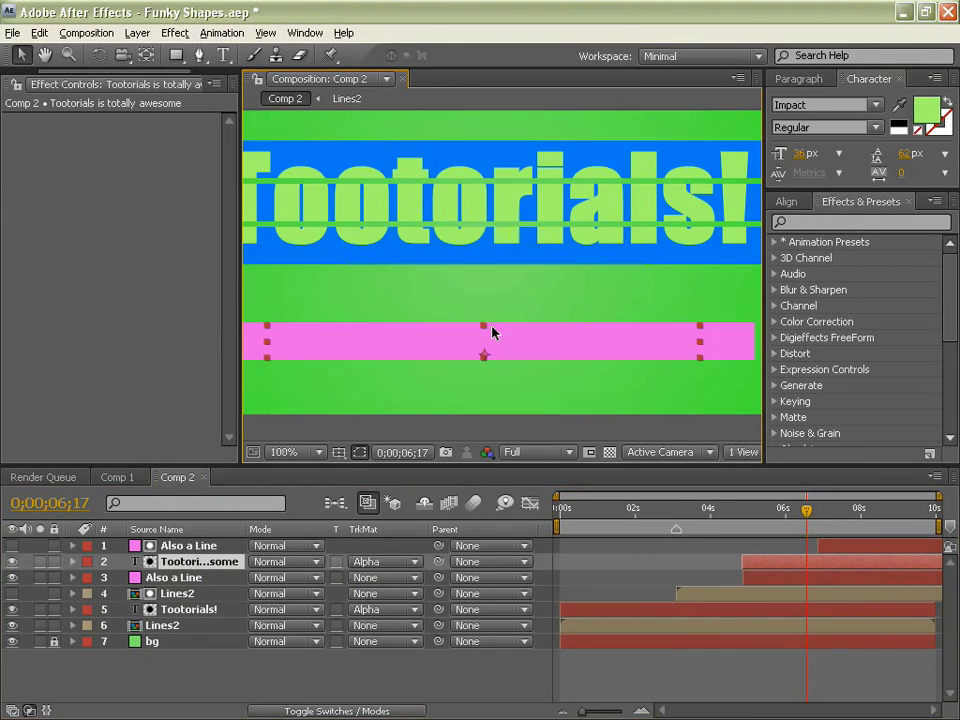
# Maximize the Comp 2 viewer and play a RAM preview of the pink bar and striped title.
pyautogui.press('`')
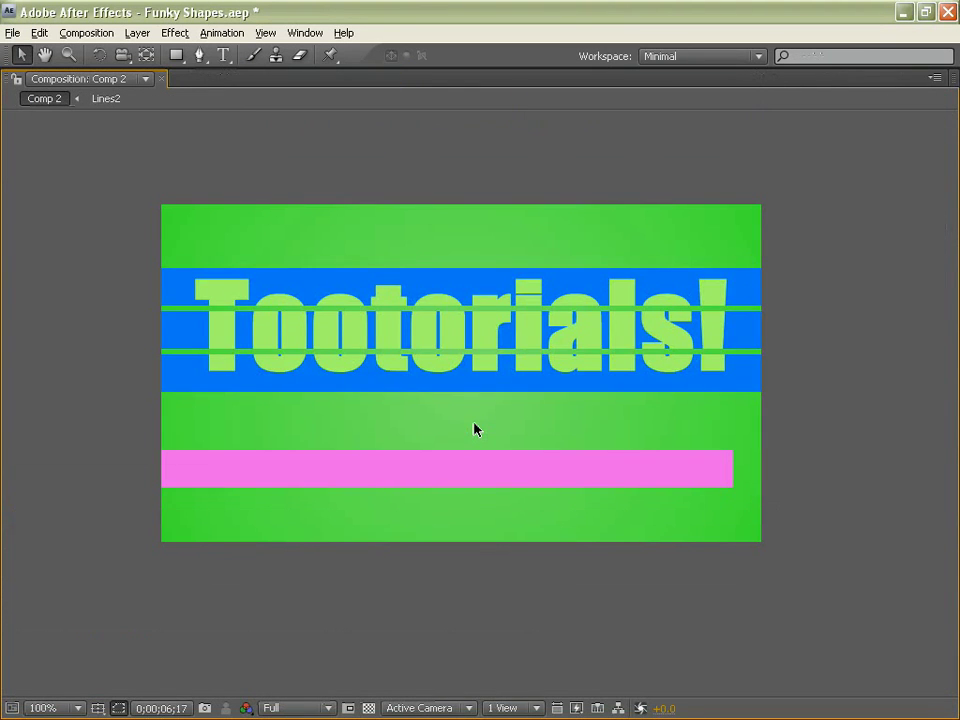
pyautogui.press('KP_0')
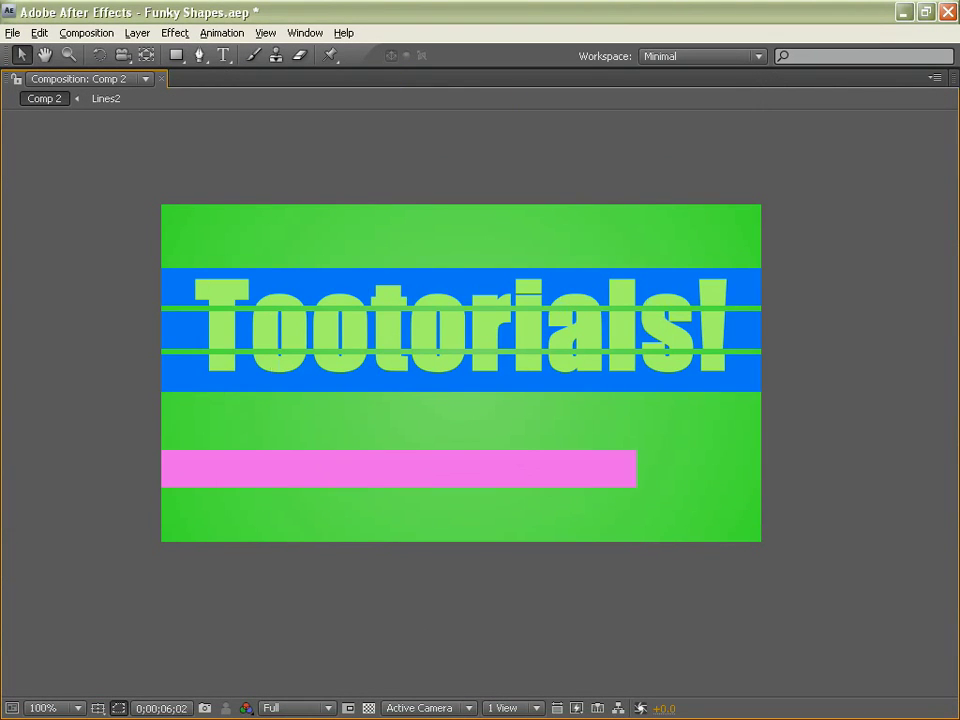